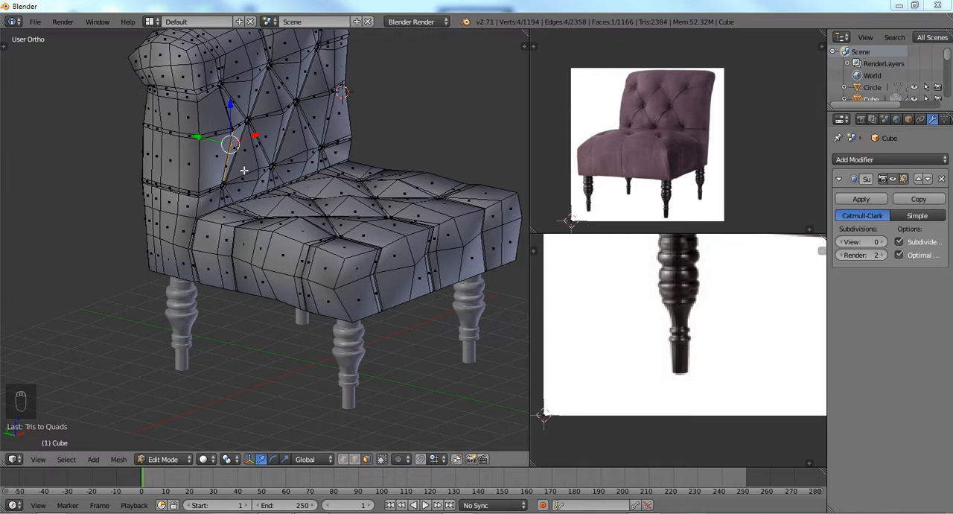
# Examine the topology of the seat and backrest mesh from several angles.
pyautogui.moveTo(245, 173); pyautogui.dragTo(224, 162, button='middle')
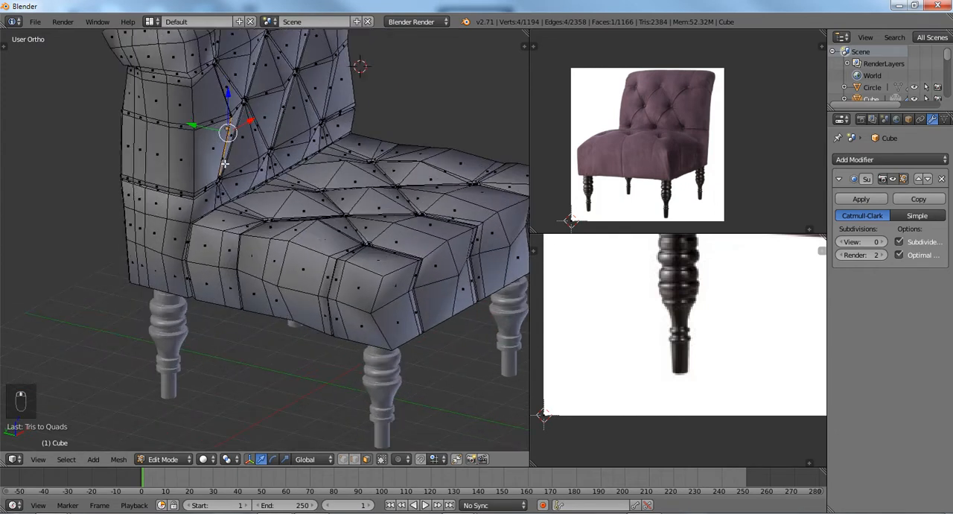
pyautogui.scroll(-3, 224, 162)
pyautogui.scroll(4, 228, 188)
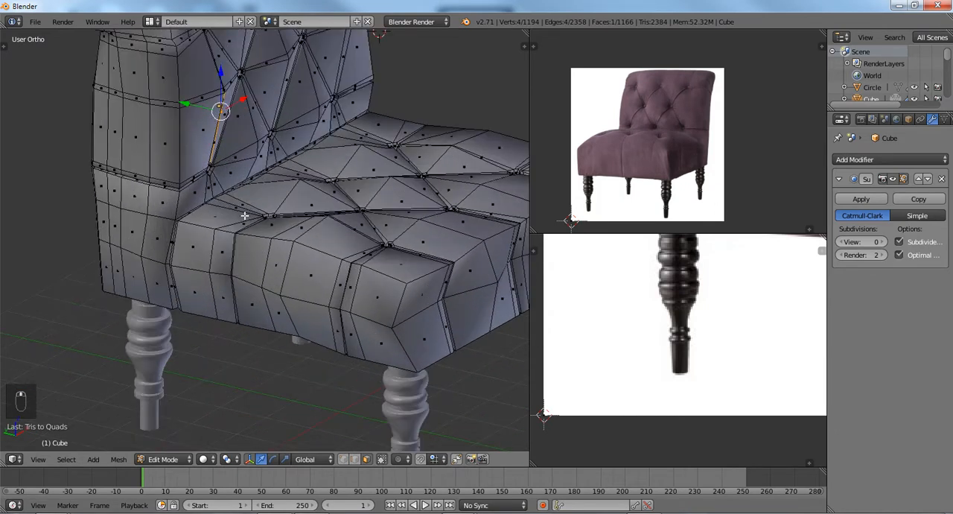
pyautogui.moveTo(244, 215); pyautogui.dragTo(309, 211, button='middle')
pyautogui.scroll(-1, 235, 215)
pyautogui.scroll(2, 210, 224)
pyautogui.scroll(-2, 225, 205)
pyautogui.scroll(2, 309, 212)
pyautogui.moveTo(251, 227); pyautogui.dragTo(194, 224, button='middle')
pyautogui.scroll(1, 194, 224)
pyautogui.scroll(-1, 194, 223)
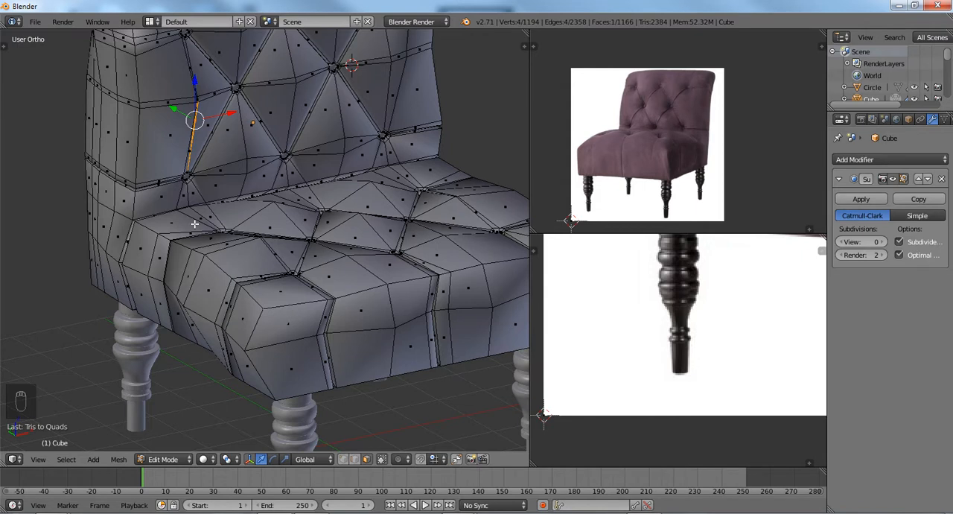
pyautogui.scroll(-3, 195, 223)
pyautogui.scroll(4, 212, 236)
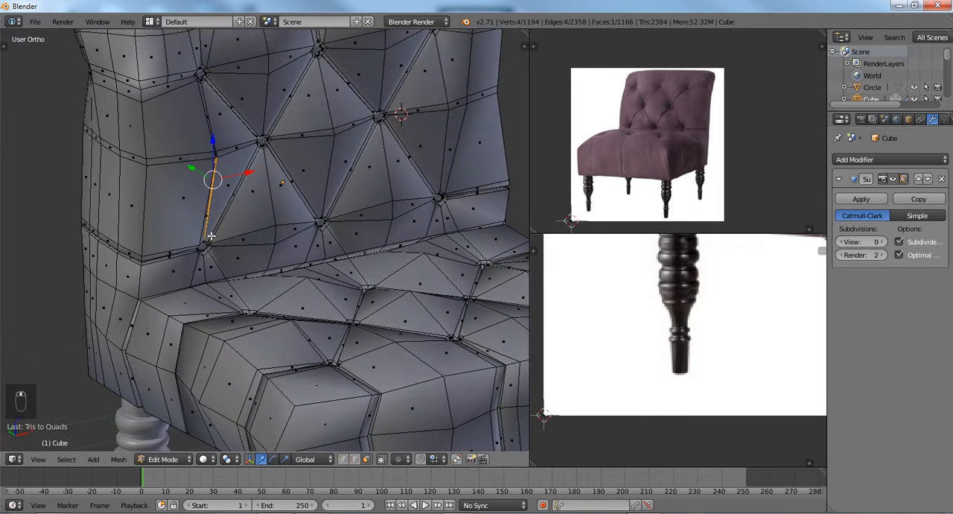
# In vertex select mode, merge the two close vertices atop the narrow strip beside the backrest's lower outer panel, using At Last.
pyautogui.scroll(1, 211, 235)
pyautogui.press('a')
pyautogui.hotkey('ctrl', 'Tab')
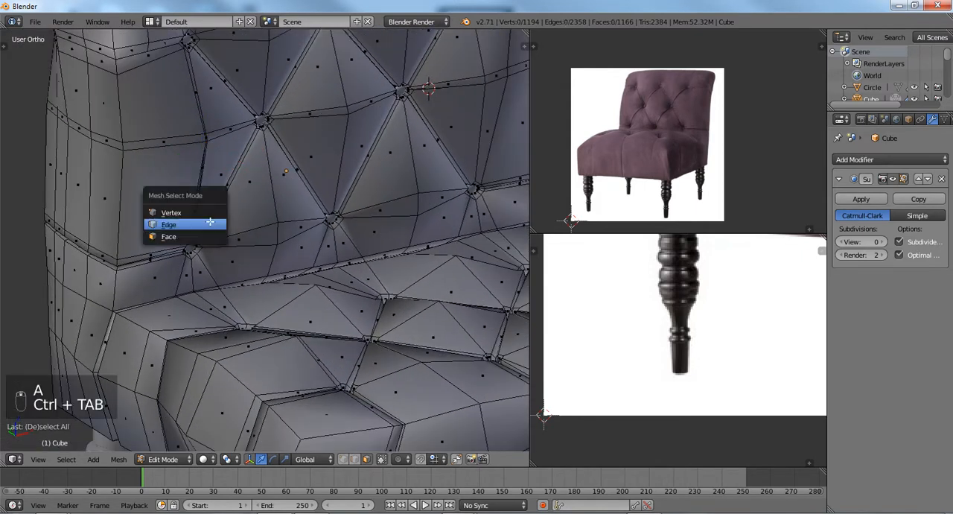
pyautogui.click(211, 225)
pyautogui.scroll(2, 211, 227)
pyautogui.scroll(5, 211, 227)
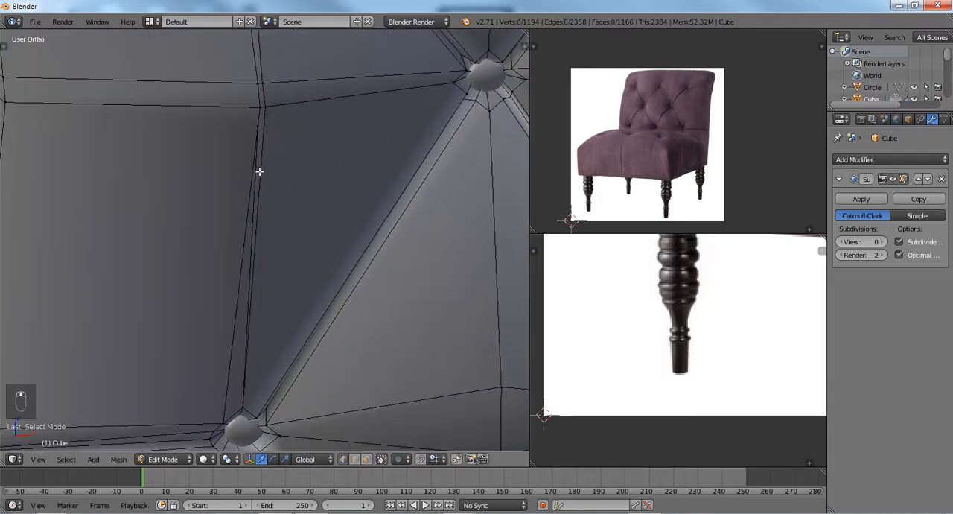
pyautogui.keyDown('shift'); pyautogui.moveTo(259, 171); pyautogui.dragTo(268, 201, button='middle'); pyautogui.keyUp('shift')
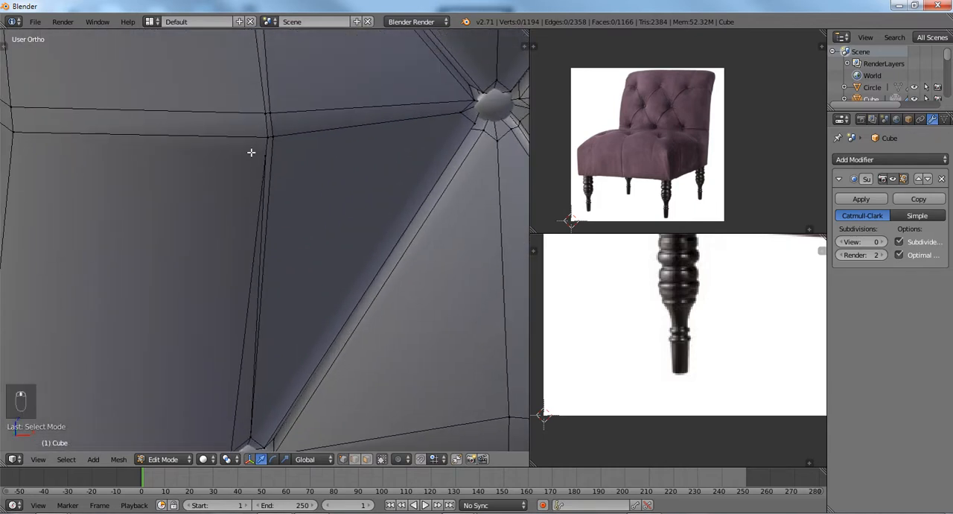
pyautogui.rightClick(251, 152)
pyautogui.keyDown('shift'); pyautogui.rightClick(261, 141); pyautogui.keyUp('shift')
pyautogui.hotkey('alt', 'm')
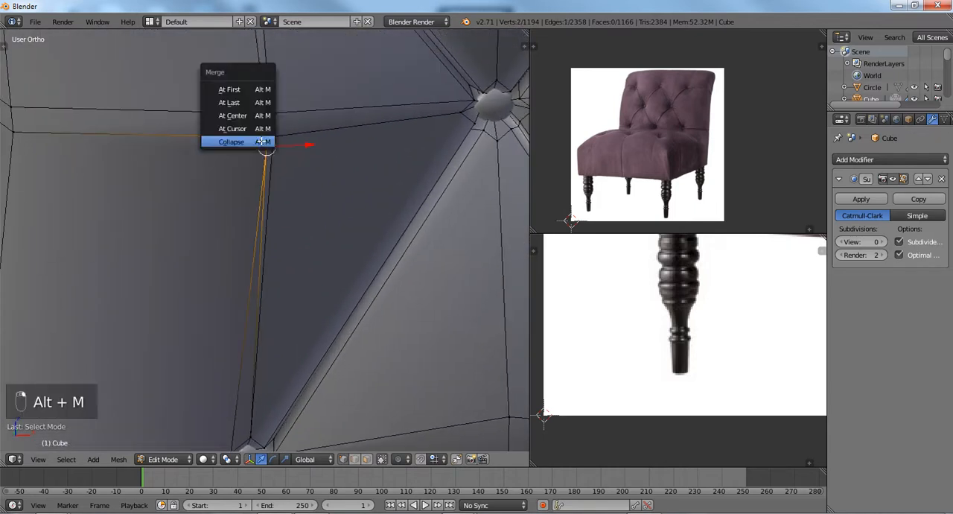
pyautogui.click(258, 104)
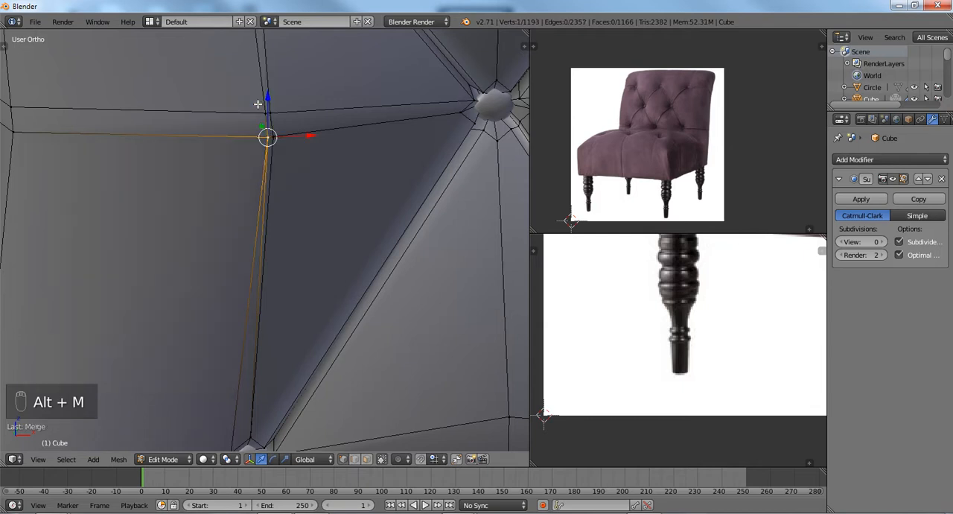
# Clear the selection and move the merged vertex about 0.035 toward the backrest's outer side.
pyautogui.scroll(-3, 258, 117)
pyautogui.press('a')
pyautogui.scroll(3, 272, 203)
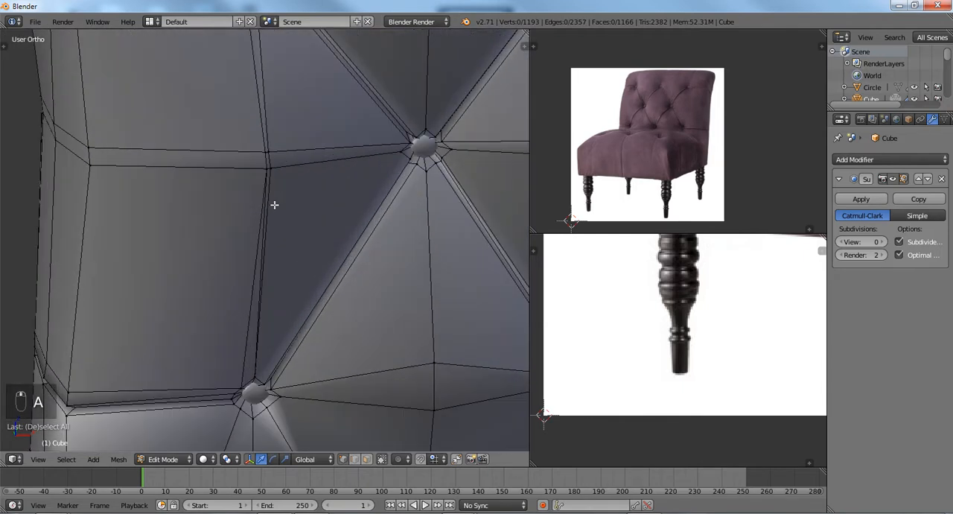
pyautogui.rightClick(265, 160)
pyautogui.press('g')
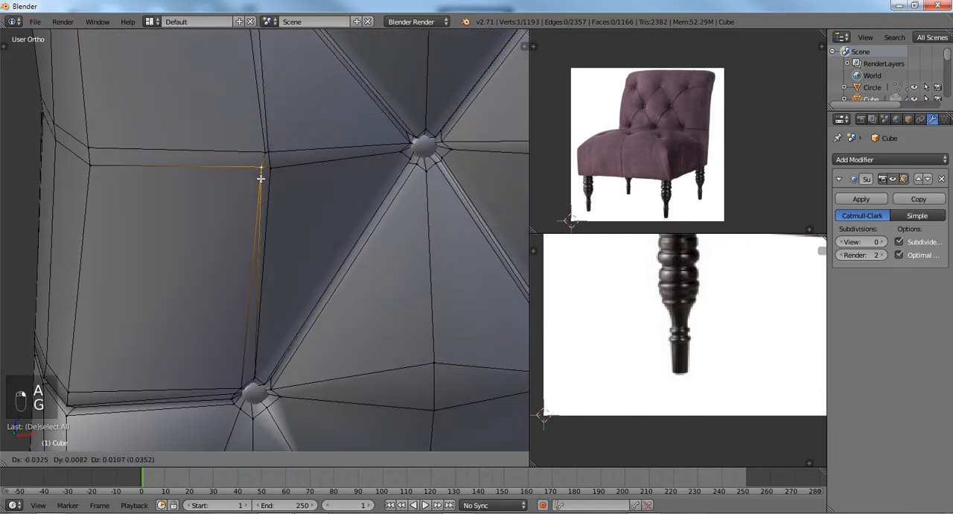
pyautogui.click(262, 177)
# Slide the neighbouring vertex at the upper inner corner of the narrow strip slightly along its edge.
pyautogui.moveTo(266, 208); pyautogui.dragTo(177, 135, button='middle')
pyautogui.press('g')
pyautogui.press('g')
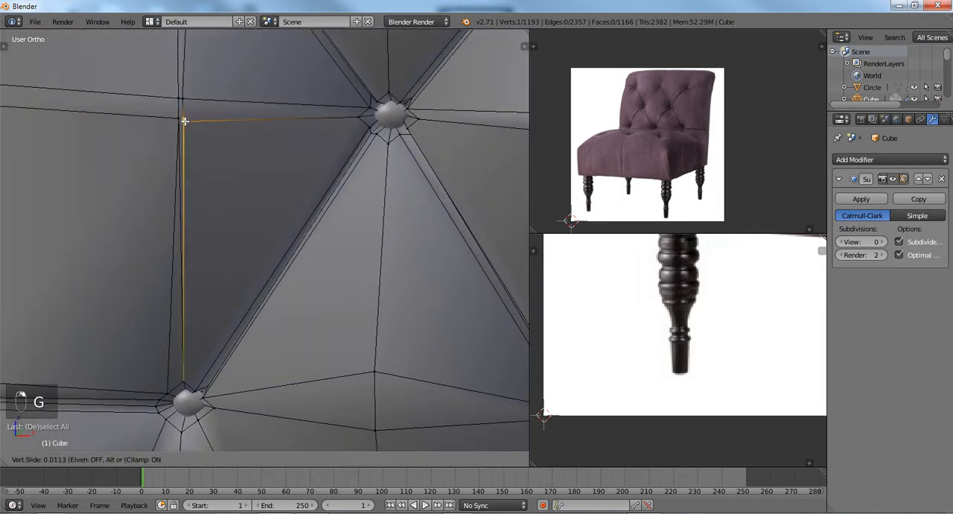
pyautogui.click(195, 119)
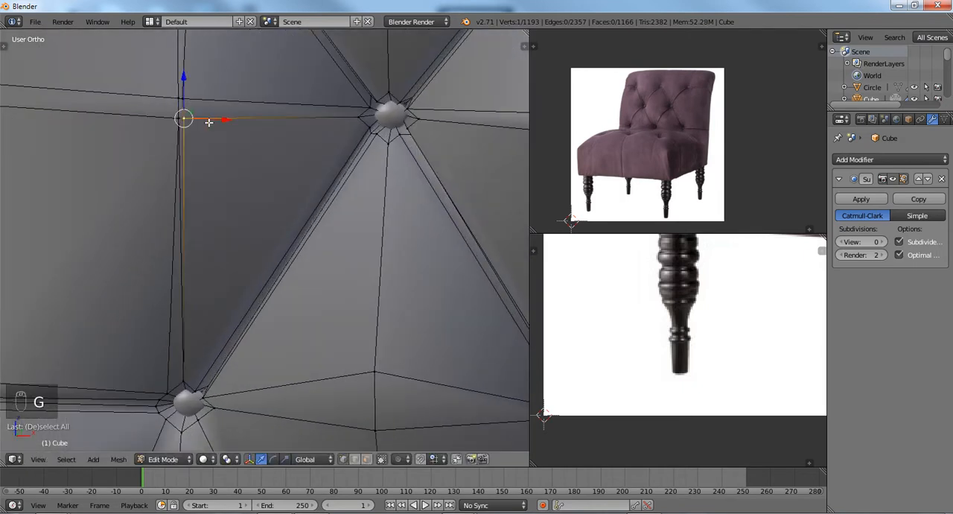
# Join the two narrow triangles of the strip into one quad with Tris to Quads, using face select, and return to vertex select mode.
pyautogui.hotkey('ctrl', 'Tab')
pyautogui.click(192, 147)
pyautogui.rightClick(177, 225)
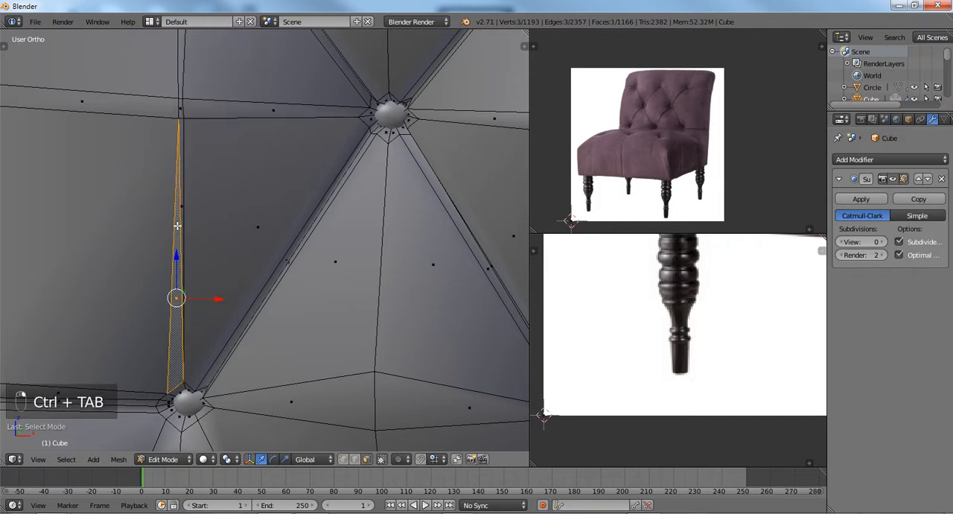
pyautogui.keyDown('shift'); pyautogui.rightClick(182, 209); pyautogui.keyUp('shift')
pyautogui.hotkey('alt', 'j')
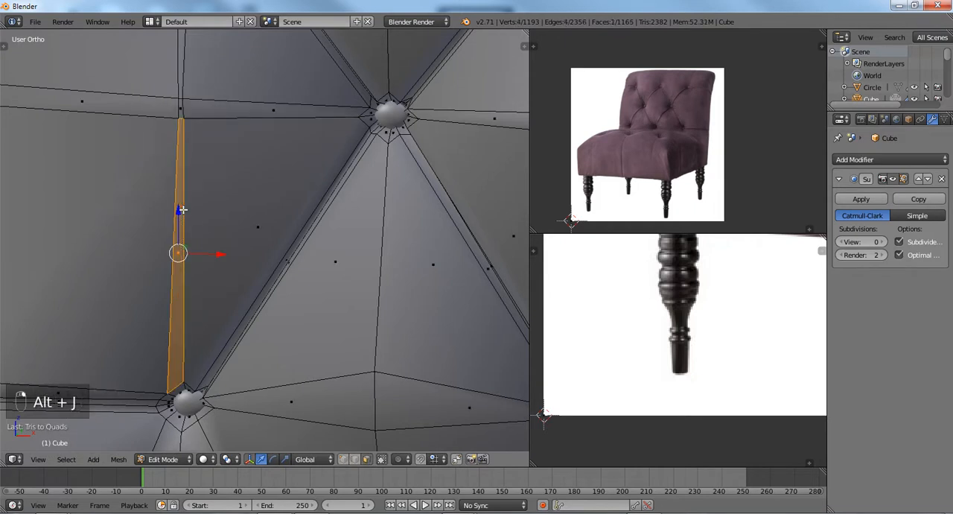
pyautogui.hotkey('ctrl', 'Tab')
pyautogui.click(186, 185)
# Set the chair body's viewport subdivision level to 3 and leave Edit Mode.
pyautogui.scroll(-5, 190, 186)
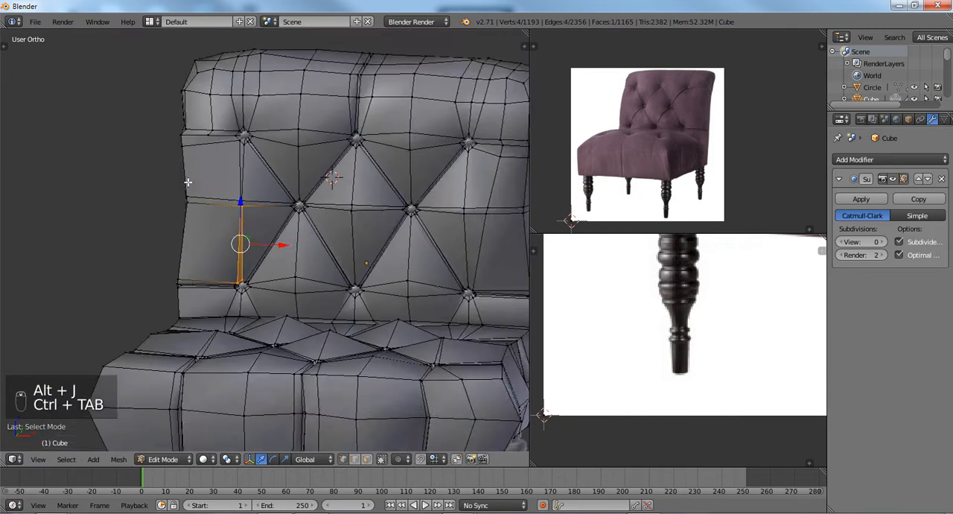
pyautogui.scroll(2, 234, 246)
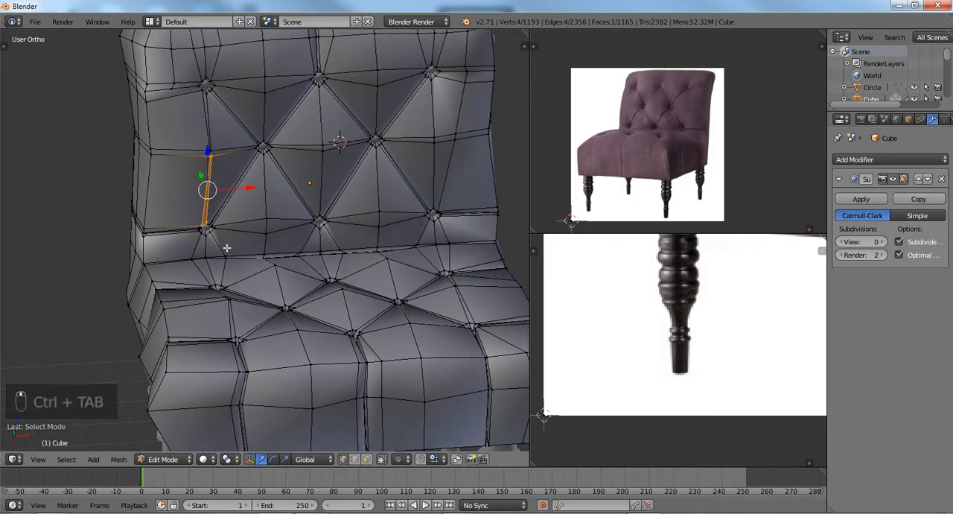
pyautogui.scroll(1, 225, 245)
pyautogui.keyDown('shift'); pyautogui.scroll(-5, 215, 248); pyautogui.keyUp('shift')
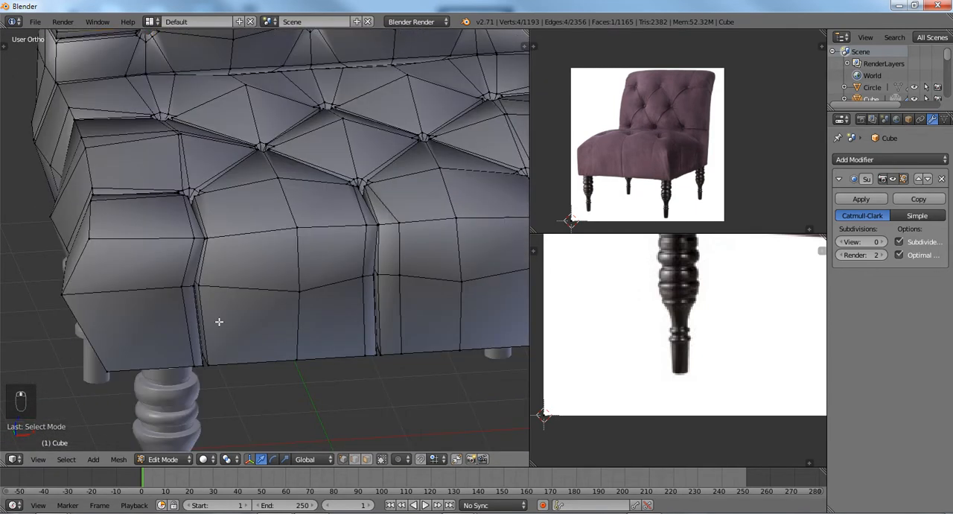
pyautogui.moveTo(229, 242); pyautogui.dragTo(262, 251, button='middle')
pyautogui.scroll(1, 187, 226)
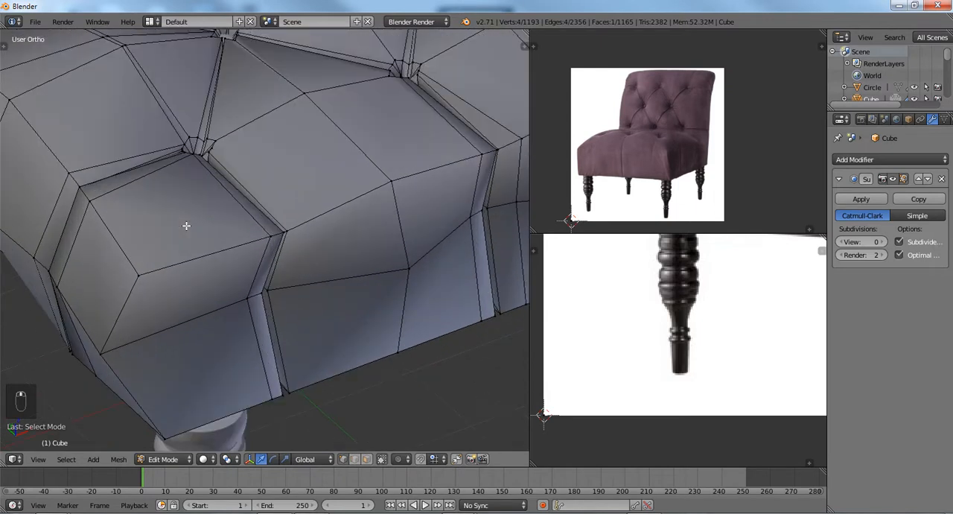
pyautogui.scroll(-1, 216, 224)
pyautogui.hotkey('ctrl', '2')
pyautogui.hotkey('ctrl', '3')
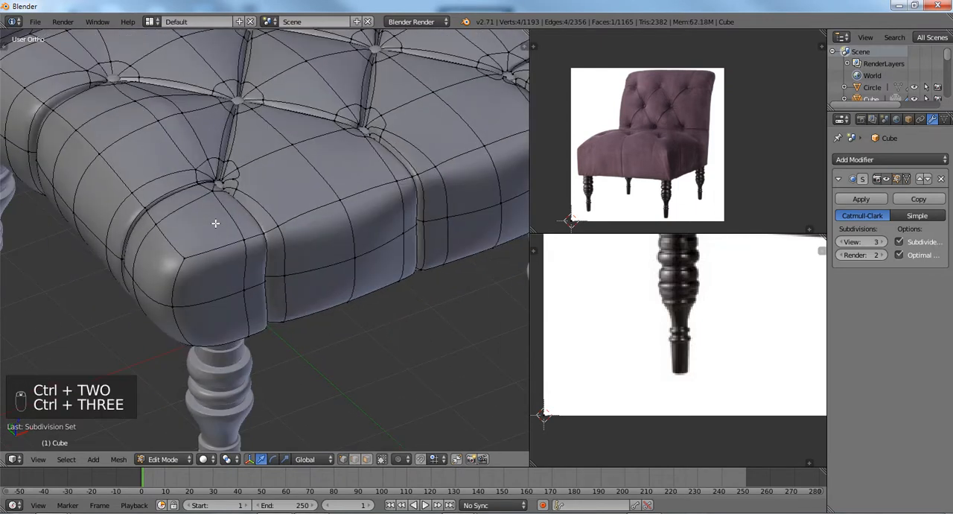
pyautogui.scroll(-5, 215, 224)
pyautogui.press('Tab')
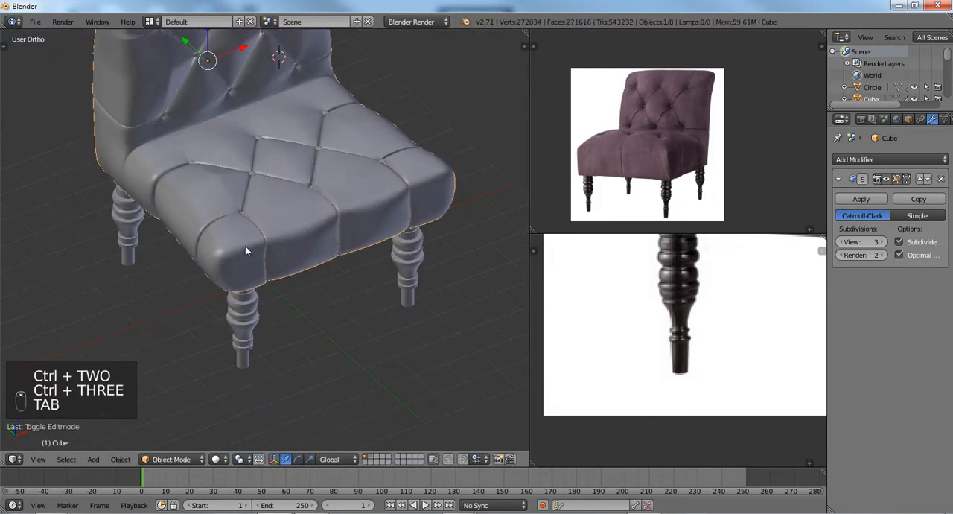
# Inspect the smoothed seat and legs close up and in front view.
pyautogui.moveTo(245, 245); pyautogui.dragTo(203, 252, button='middle')
pyautogui.scroll(2, 203, 252)
pyautogui.scroll(4, 203, 252)
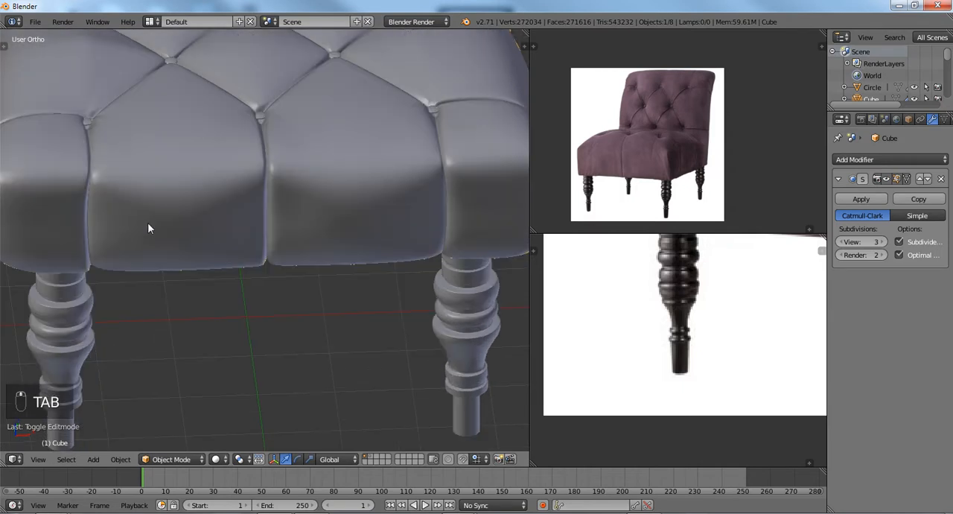
pyautogui.press('KP_1')
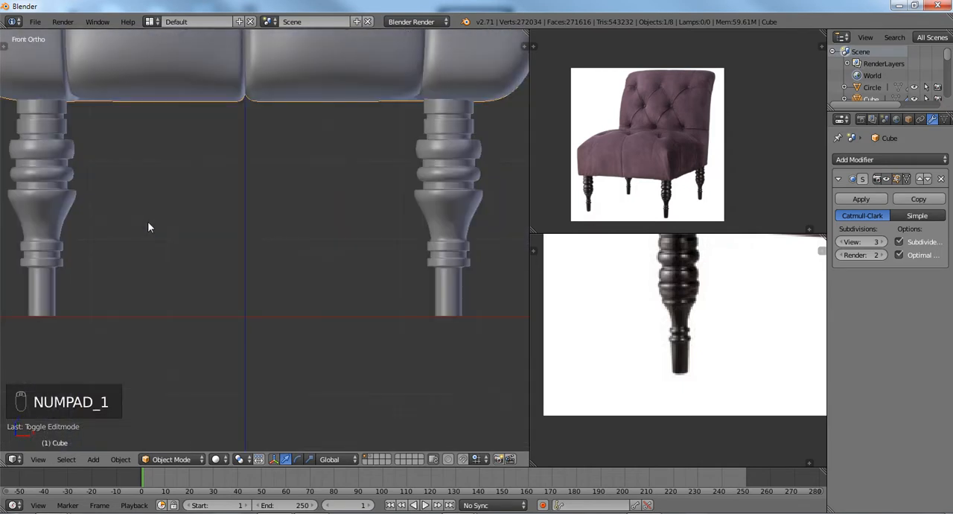
pyautogui.scroll(-3, 147, 221)
pyautogui.keyDown('shift'); pyautogui.moveTo(160, 204); pyautogui.dragTo(186, 250, button='middle'); pyautogui.keyUp('shift')
pyautogui.scroll(1, 186, 250)
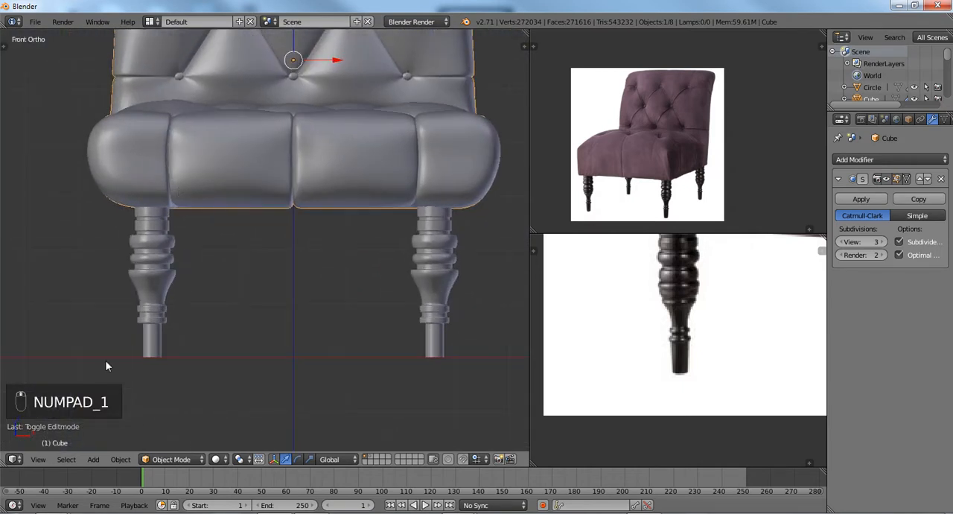
pyautogui.click(170, 459)
pyautogui.click(182, 417)
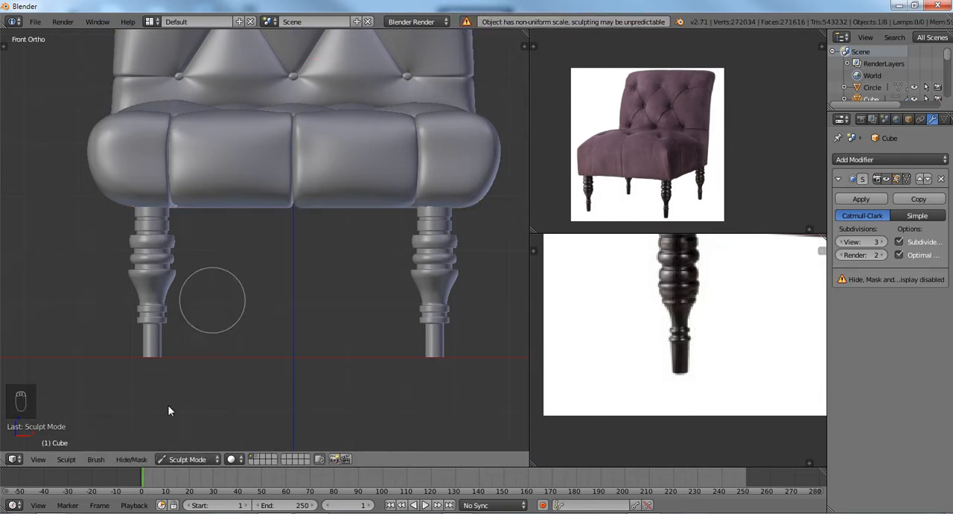
pyautogui.click(179, 458)
pyautogui.click(174, 448)
# Apply the chair body's location, and its rotation and scale, with its transform values shown.
pyautogui.moveTo(192, 375); pyautogui.dragTo(212, 282, button='middle')
pyautogui.press('n')
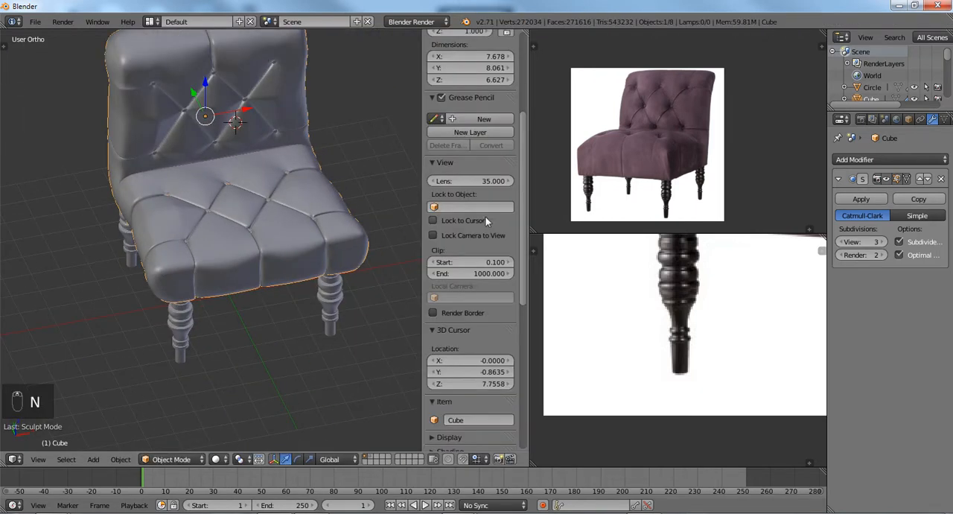
pyautogui.scroll(5, 485, 220)
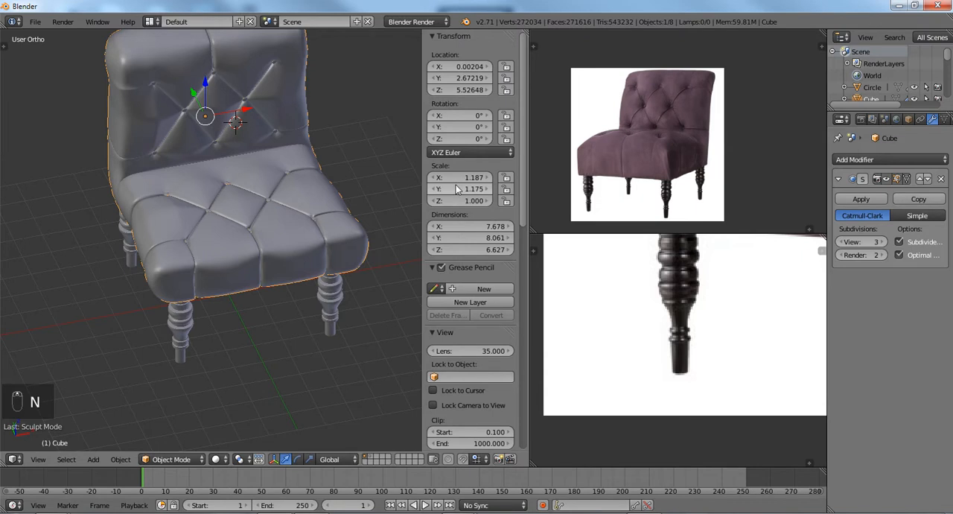
pyautogui.hotkey('ctrl', 'a')
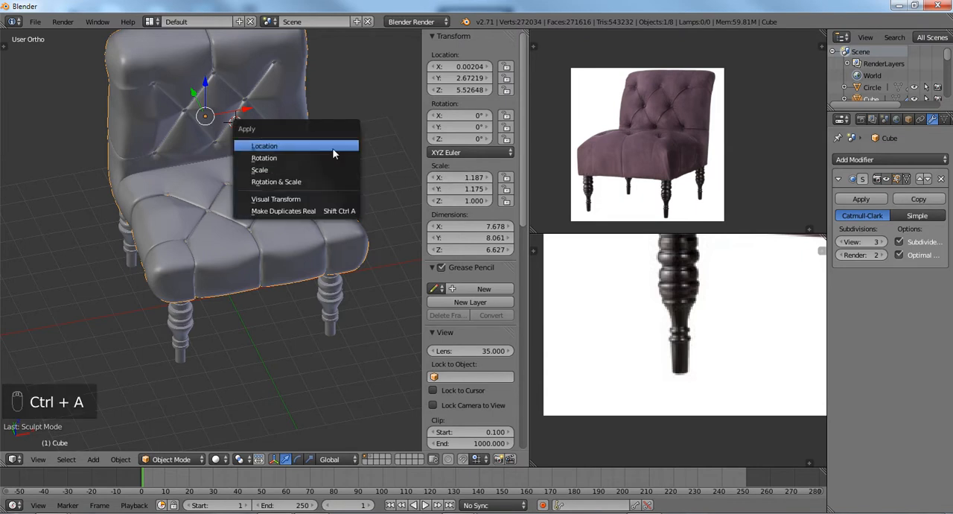
pyautogui.click(332, 148)
pyautogui.hotkey('ctrl', 'a')
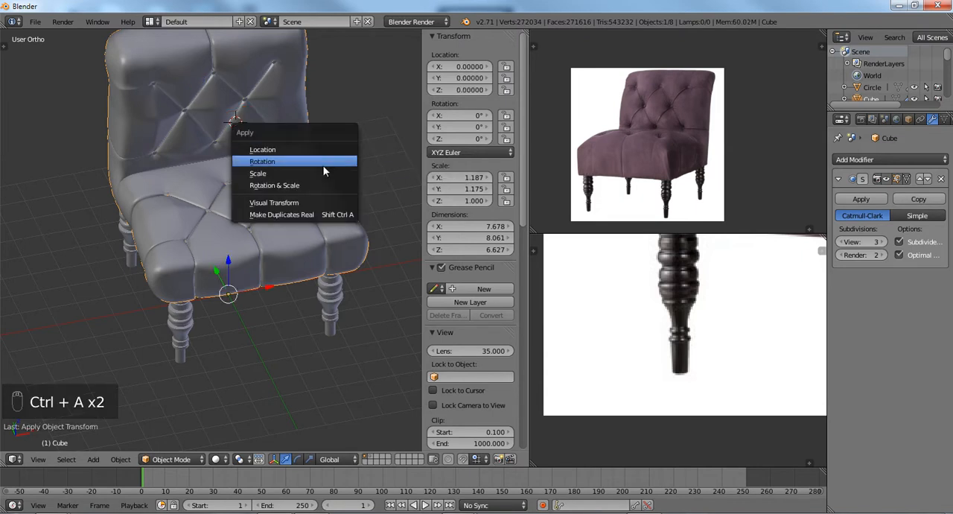
pyautogui.click(314, 185)
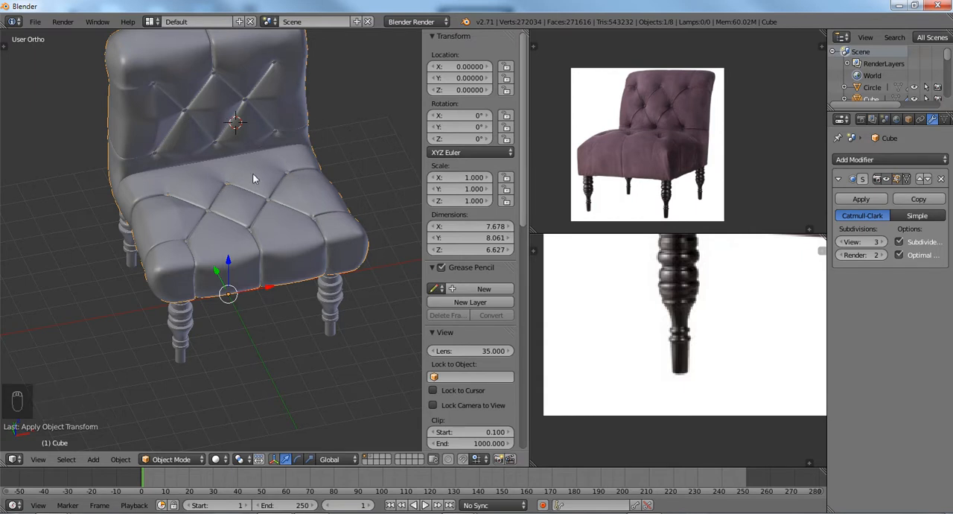
# Raise the front row of seat buttons along the Z axis to a height of about 4.458.
pyautogui.moveTo(259, 198); pyautogui.dragTo(235, 176, button='middle')
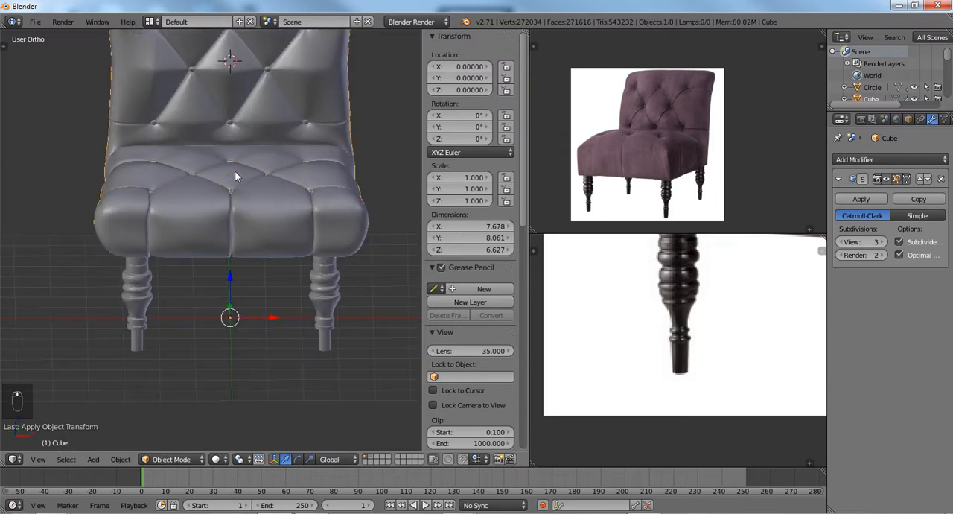
pyautogui.scroll(4, 240, 249)
pyautogui.scroll(3, 241, 250)
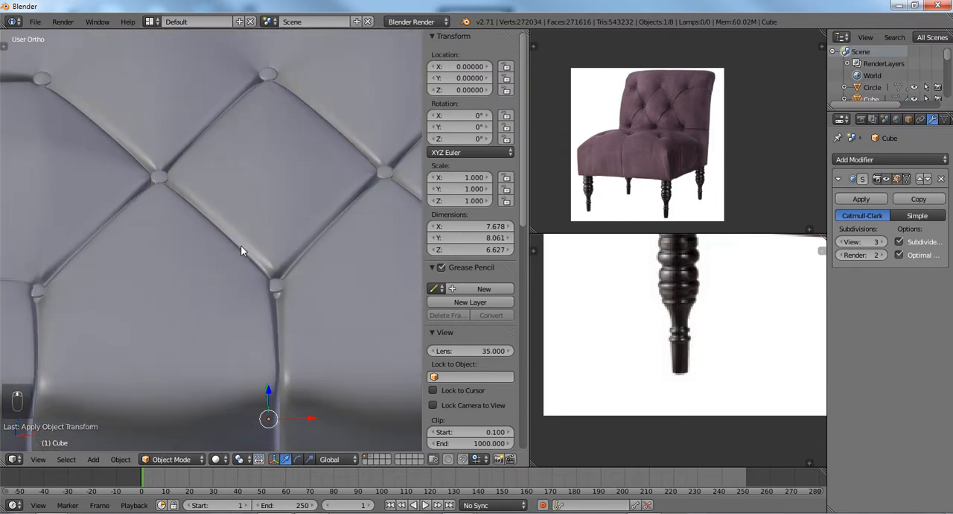
pyautogui.moveTo(241, 249); pyautogui.dragTo(262, 321, button='middle')
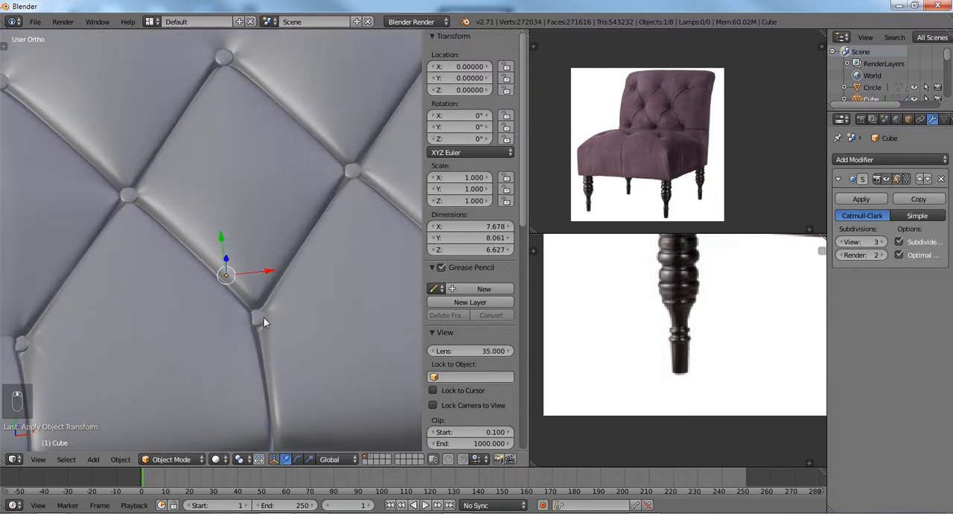
pyautogui.rightClick(264, 317)
pyautogui.scroll(-5, 262, 313)
pyautogui.press('g')
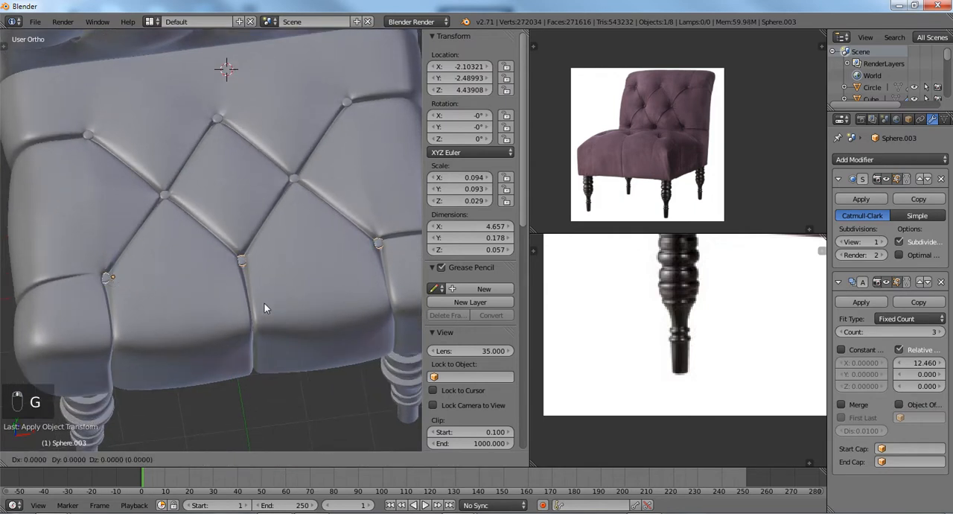
pyautogui.press('z')
pyautogui.click(266, 302)
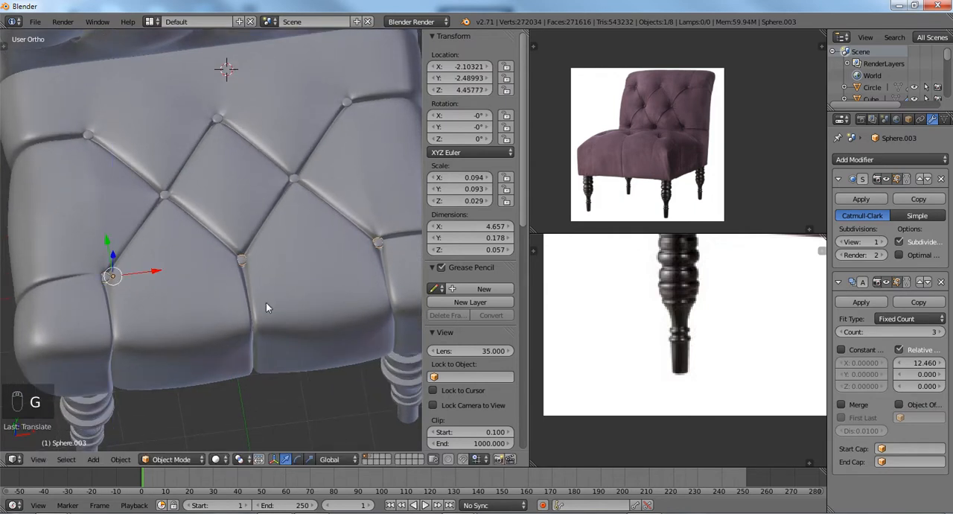
# Move the front row of seat buttons along the X axis to about -2.085.
pyautogui.press('g')
pyautogui.press('x')
pyautogui.click(268, 303)
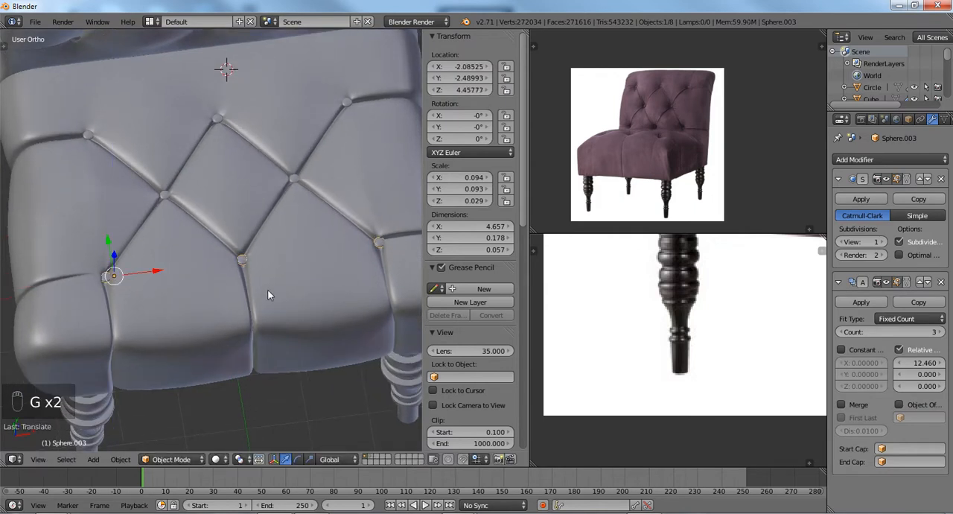
# Enter Edit Mode on the chair body and select the three vertices beside the front-row seat buttons.
pyautogui.moveTo(268, 289); pyautogui.dragTo(297, 257, button='middle')
pyautogui.press('Tab')
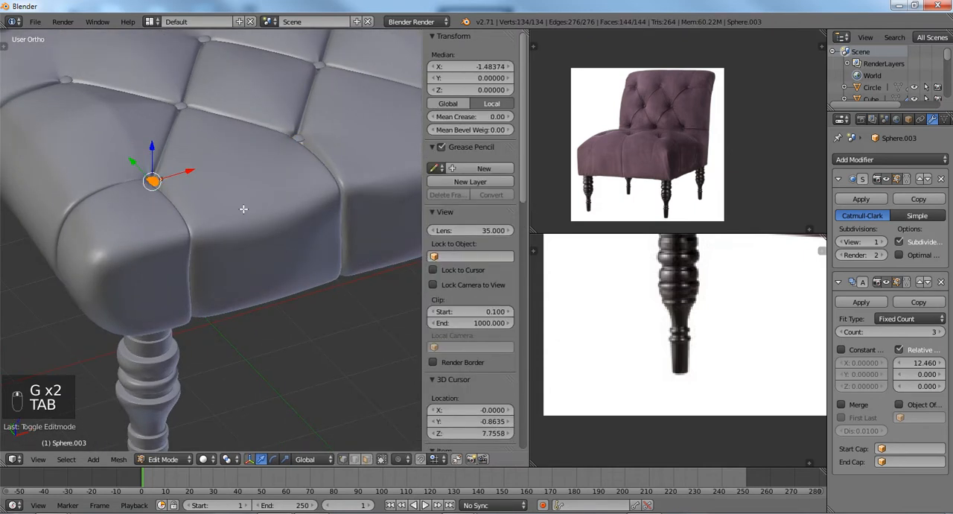
pyautogui.press('Tab')
pyautogui.rightClick(205, 170)
pyautogui.press('Tab')
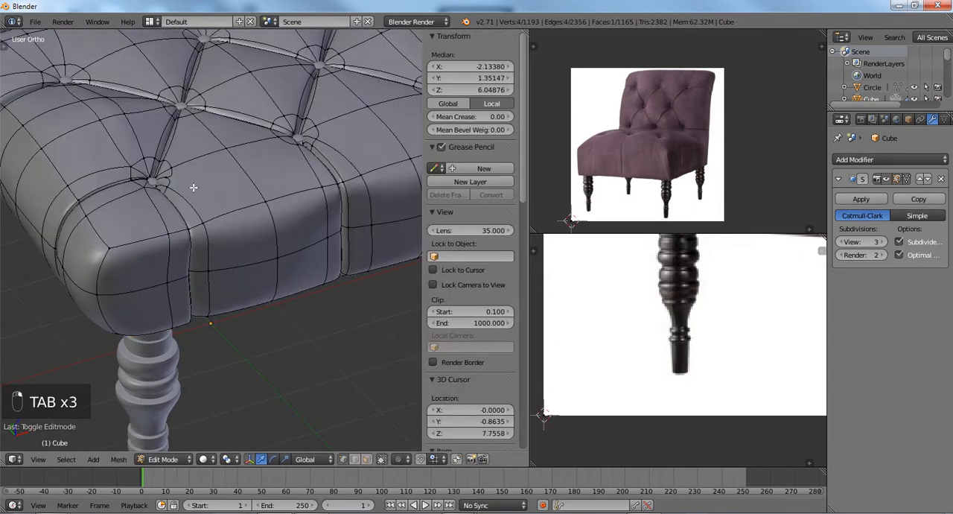
pyautogui.rightClick(149, 177)
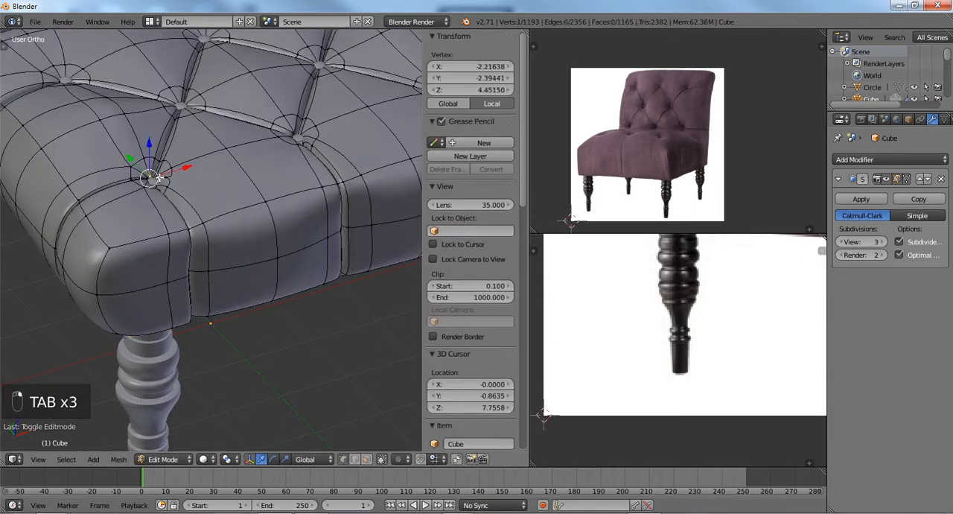
pyautogui.keyDown('shift'); pyautogui.rightClick(298, 137); pyautogui.keyUp('shift')
pyautogui.scroll(-4, 298, 137)
pyautogui.scroll(3, 308, 176)
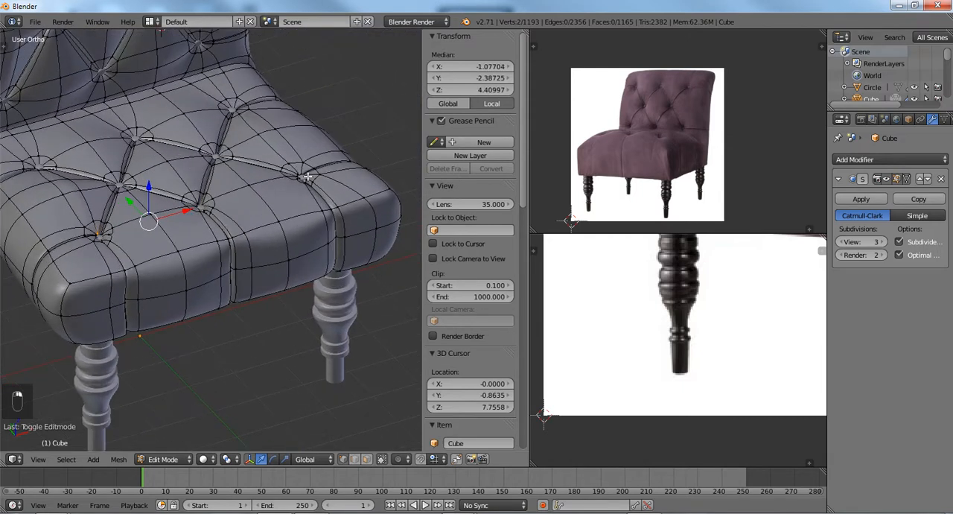
pyautogui.keyDown('shift'); pyautogui.rightClick(301, 177); pyautogui.keyUp('shift')
# Enable proportional editing and try raising the three selected vertices along the Z axis with an influence radius of about 0.20.
pyautogui.scroll(2, 266, 188)
pyautogui.moveTo(266, 188)
pyautogui.mouseDown(button='middle')
pyautogui.moveTo(267, 214)
pyautogui.moveTo(272, 187)
pyautogui.mouseUp(button='middle')
pyautogui.scroll(2, 266, 214)
pyautogui.scroll(-1, 266, 213)
pyautogui.press('n')
pyautogui.scroll(-2, 267, 214)
pyautogui.press('g')
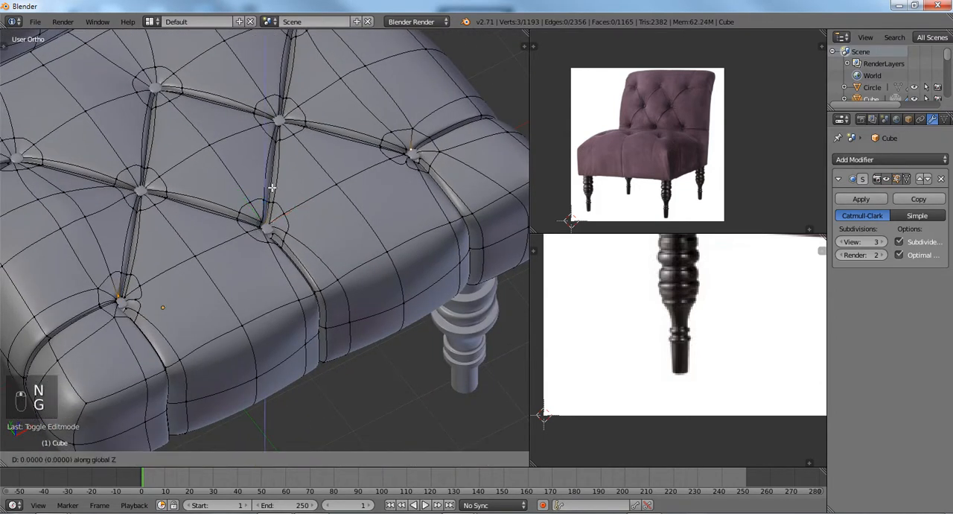
pyautogui.click(271, 188)
pyautogui.press('o')
pyautogui.press('g')
pyautogui.press('z')
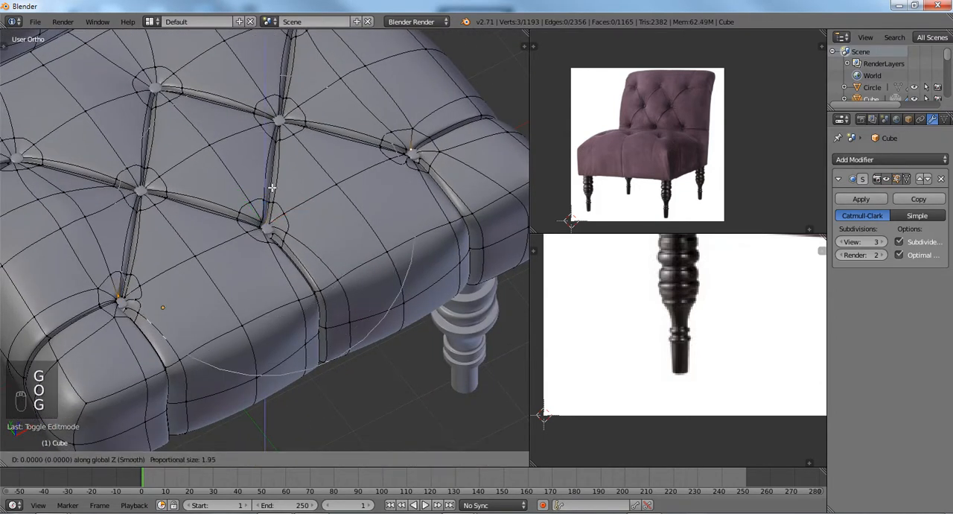
pyautogui.scroll(3, 272, 187)
pyautogui.scroll(18, 272, 190)
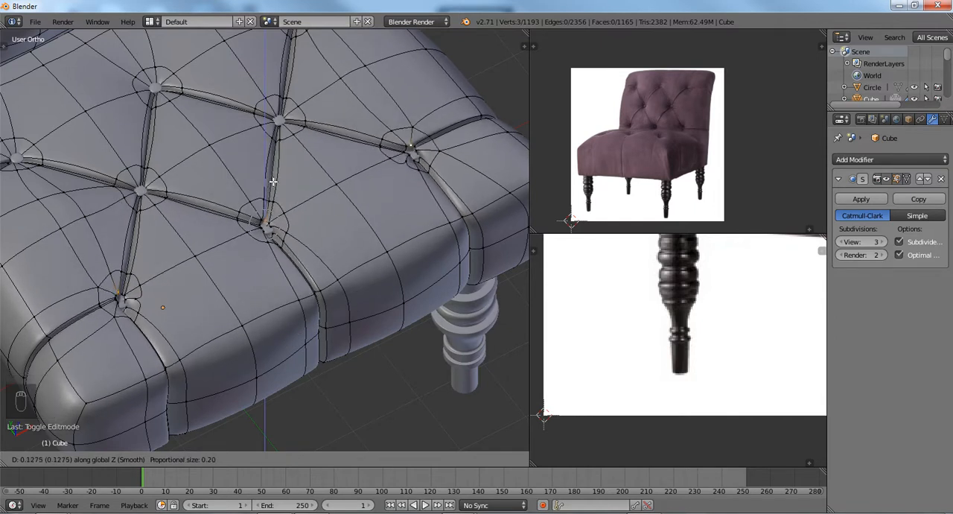
pyautogui.click(271, 188)
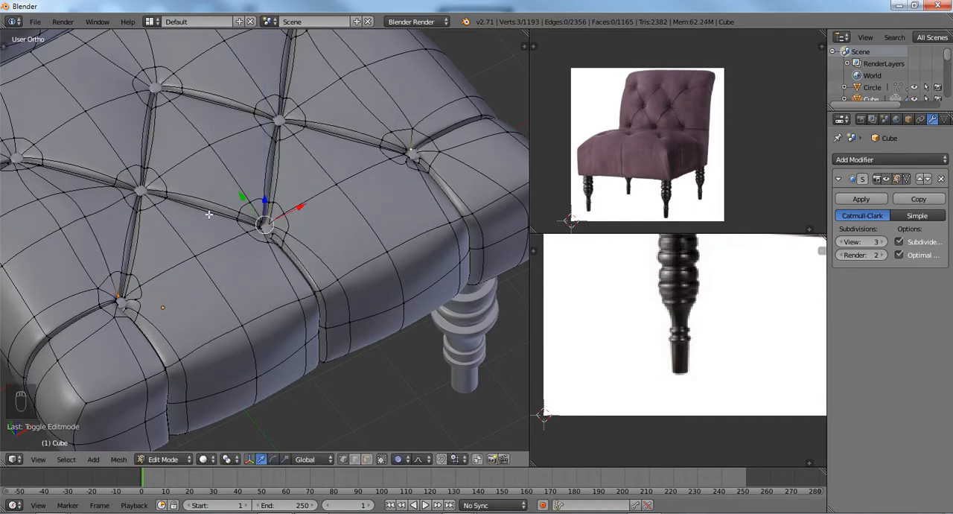
# In top view, select the vertices around the front-left seat button, nudge them towards the button and scale them up slightly.
pyautogui.press('KP_7')
pyautogui.keyDown('shift'); pyautogui.moveTo(139, 287); pyautogui.dragTo(300, 174, button='middle'); pyautogui.keyUp('shift')
pyautogui.scroll(1, 299, 174)
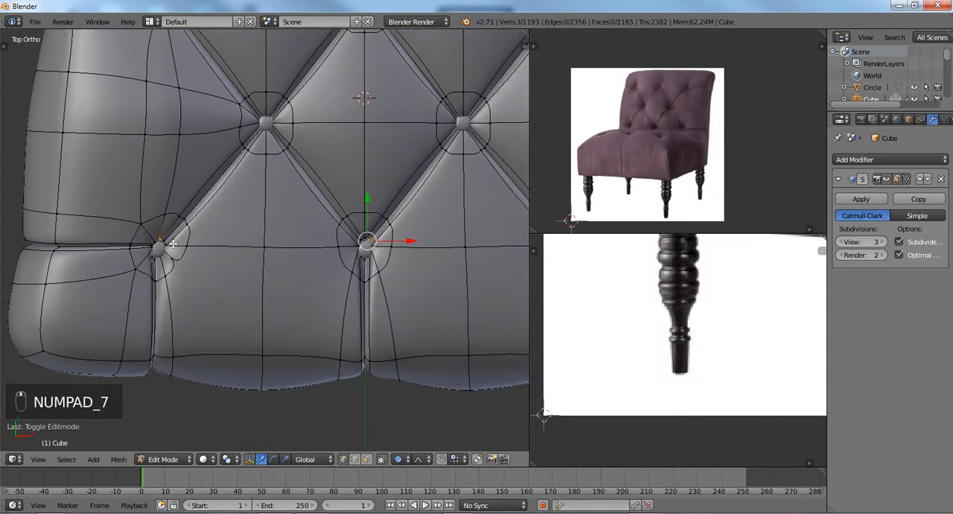
pyautogui.press('a')
pyautogui.press('a')
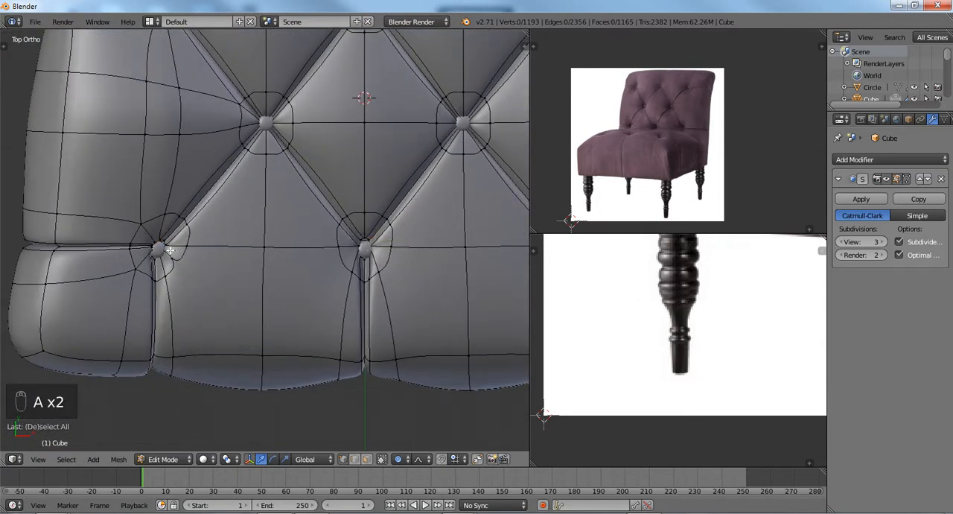
pyautogui.press('c')
pyautogui.click(157, 243)
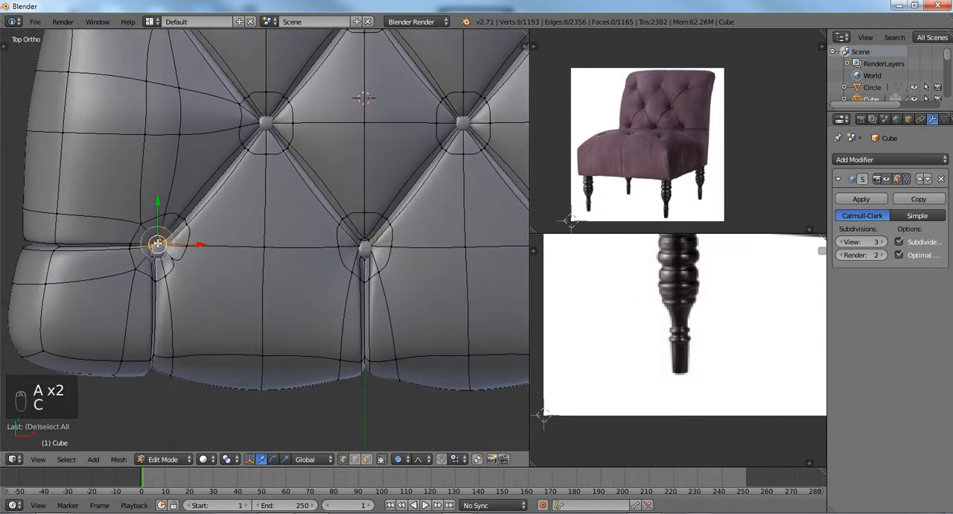
pyautogui.press('g')
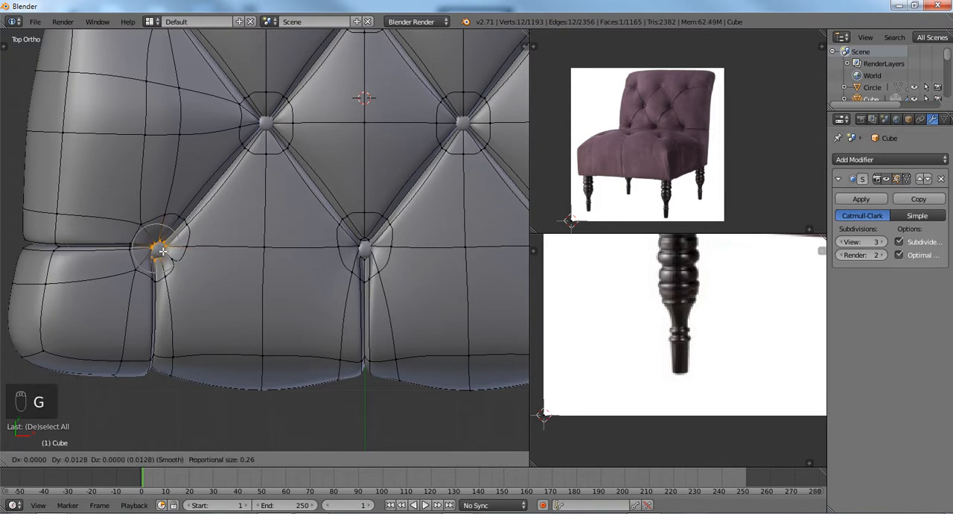
pyautogui.click(163, 251)
pyautogui.press('s')
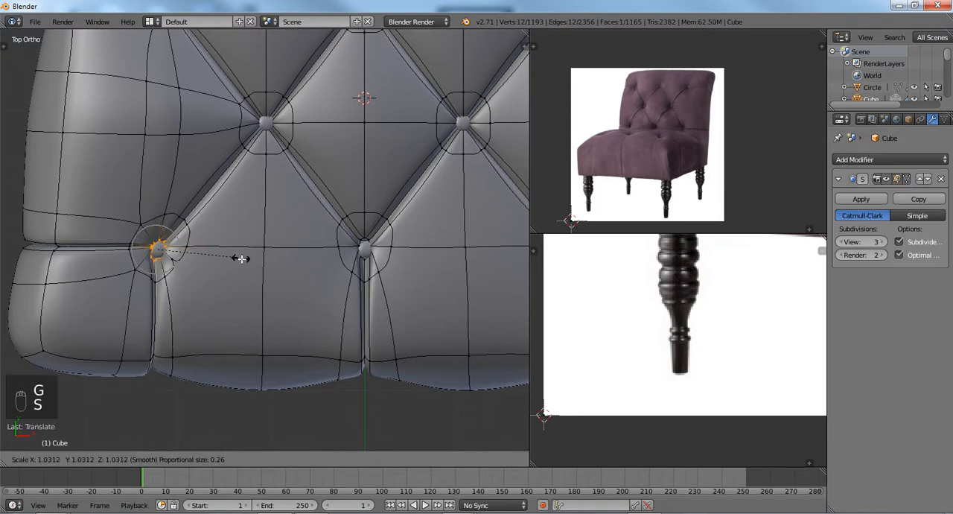
pyautogui.click(245, 264)
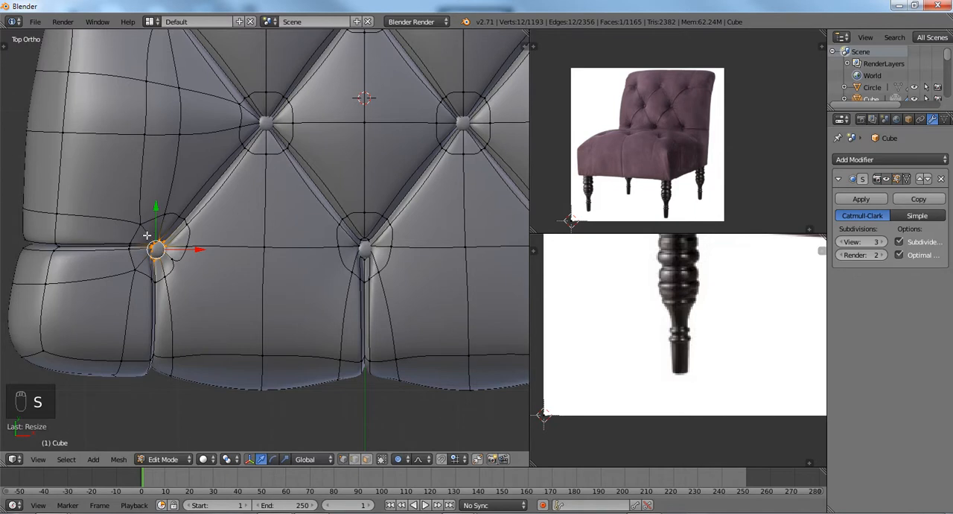
# Move two vertices of the ring around the front-left button outward, one at its rear left and one at its front right.
pyautogui.rightClick(138, 223)
pyautogui.press('g')
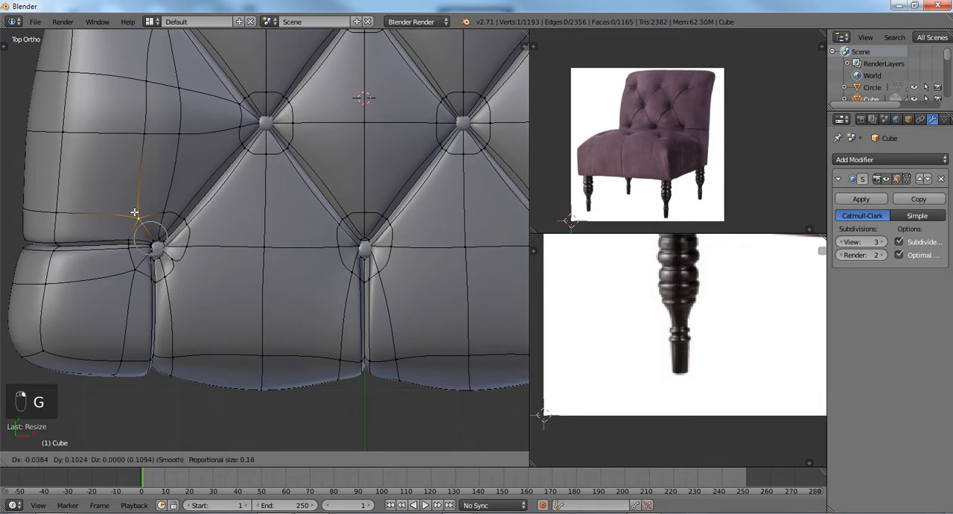
pyautogui.click(134, 213)
pyautogui.rightClick(170, 262)
pyautogui.press('g')
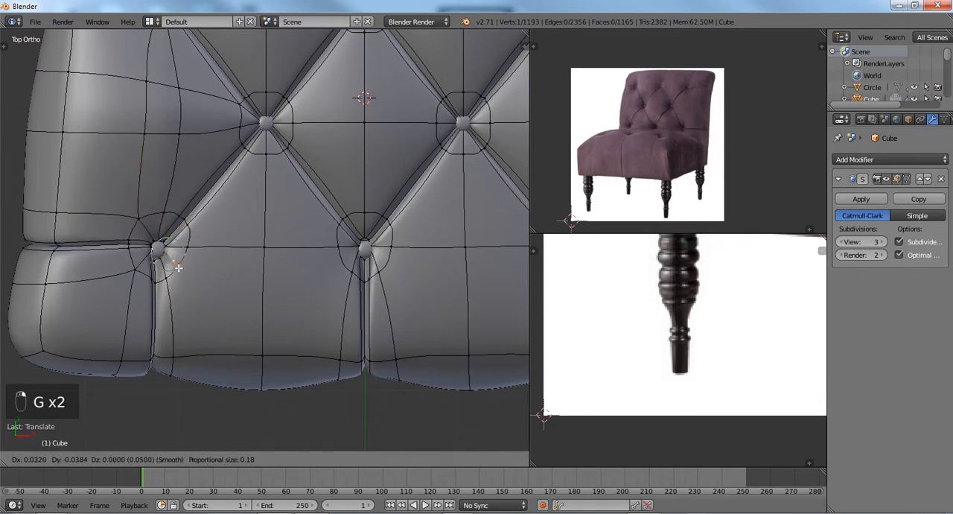
pyautogui.click(182, 271)
# Connect the ring vertices of the front-left and front-middle buttons with an edge across the panel between them, and clear the selection.
pyautogui.keyDown('shift'); pyautogui.rightClick(338, 275); pyautogui.keyUp('shift')
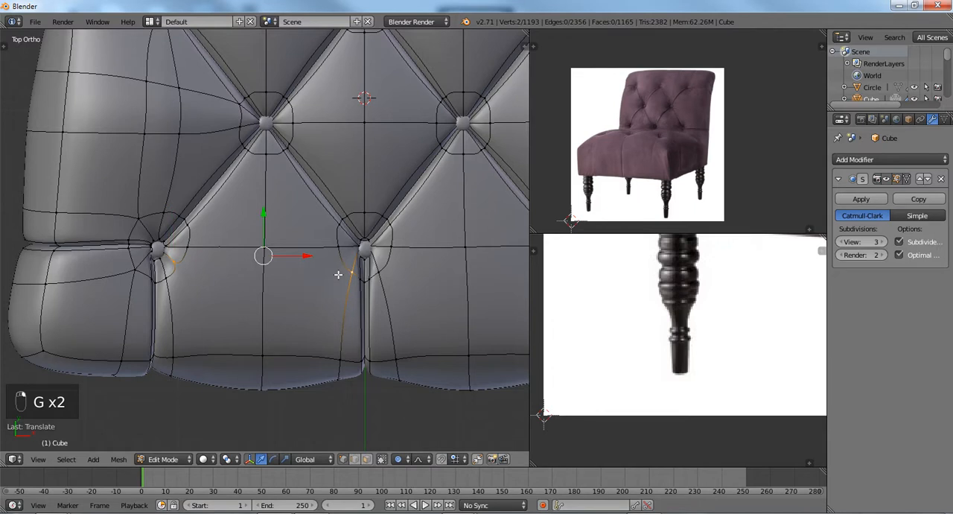
pyautogui.press('j')
pyautogui.press('a')
pyautogui.scroll(-3, 338, 274)
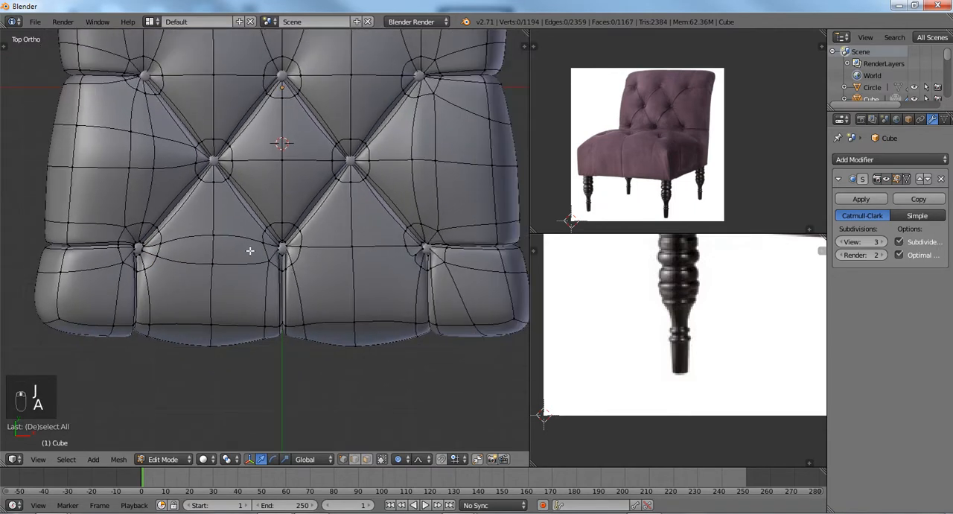
# Connect the ring vertices of the front-middle and front-right buttons with a matching edge, and clear the selection.
pyautogui.scroll(5, 251, 251)
pyautogui.rightClick(204, 214)
pyautogui.scroll(-2, 253, 246)
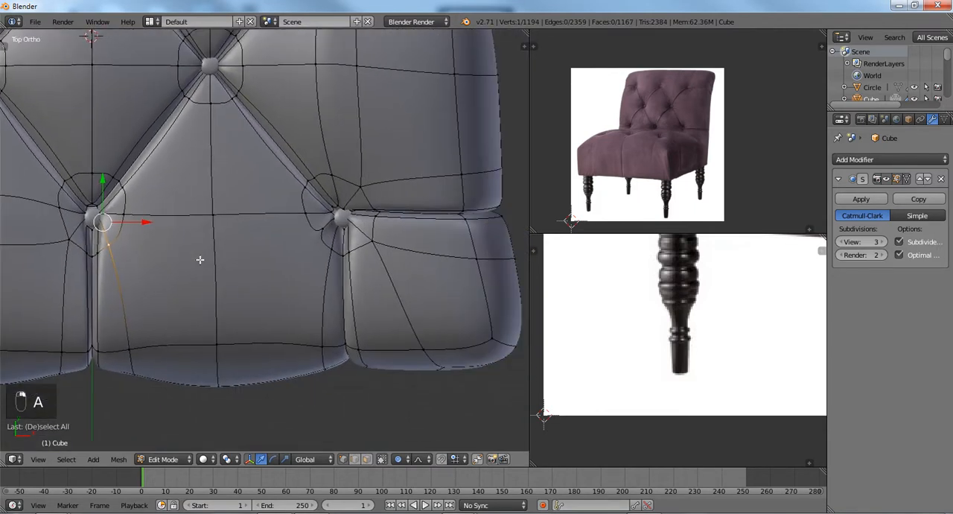
pyautogui.keyDown('shift'); pyautogui.rightClick(324, 231); pyautogui.keyUp('shift')
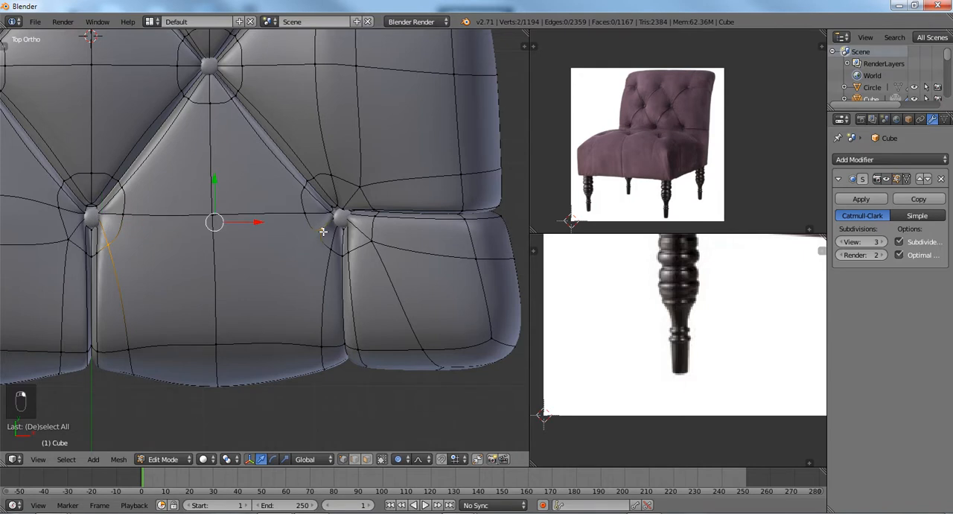
pyautogui.press('j')
pyautogui.press('a')
pyautogui.scroll(-3, 327, 237)
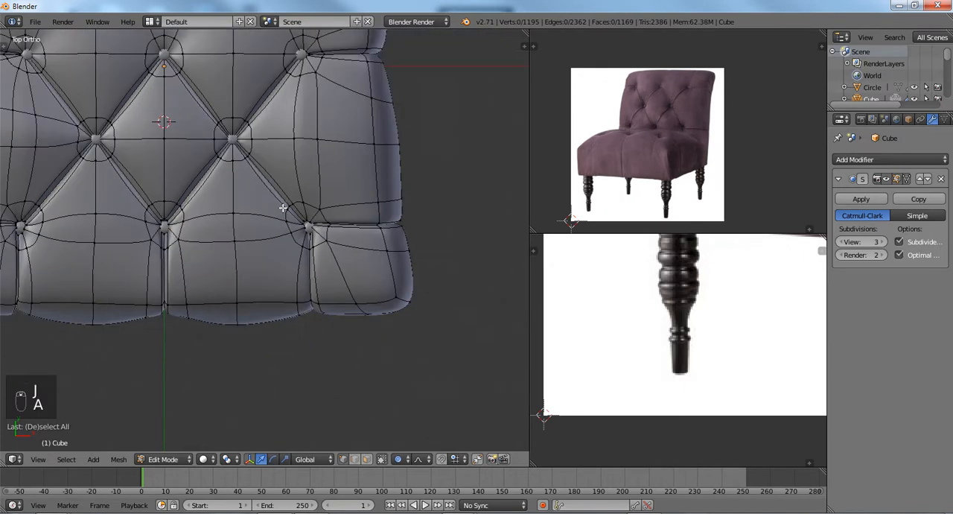
# Connect the inner vertices beside the two second-row buttons with an edge across the rear half of the central diamond.
pyautogui.keyDown('shift'); pyautogui.moveTo(284, 208); pyautogui.dragTo(302, 252, button='middle'); pyautogui.keyUp('shift')
pyautogui.scroll(2, 302, 252)
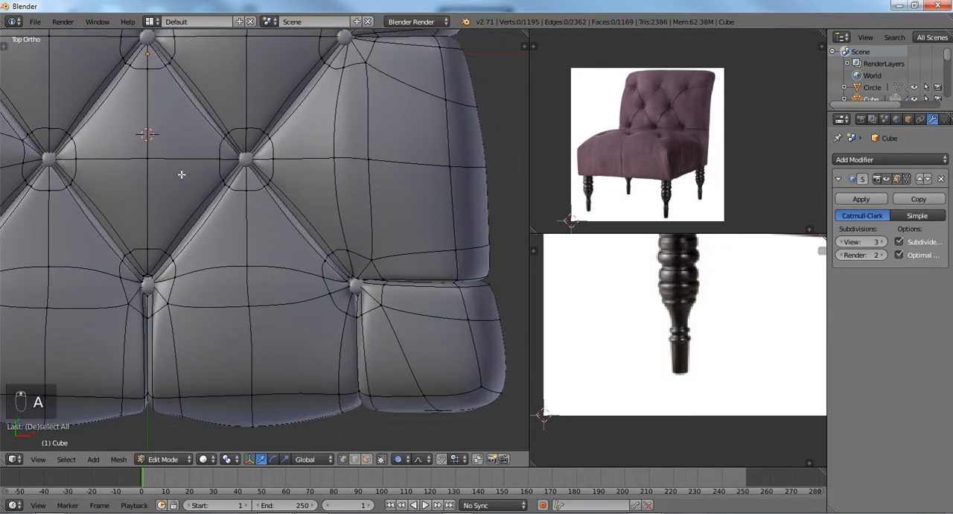
pyautogui.keyDown('shift'); pyautogui.moveTo(160, 175); pyautogui.dragTo(234, 209, button='middle'); pyautogui.keyUp('shift')
pyautogui.scroll(2, 233, 201)
pyautogui.keyDown('shift'); pyautogui.moveTo(198, 120); pyautogui.dragTo(242, 185, button='middle'); pyautogui.keyUp('shift')
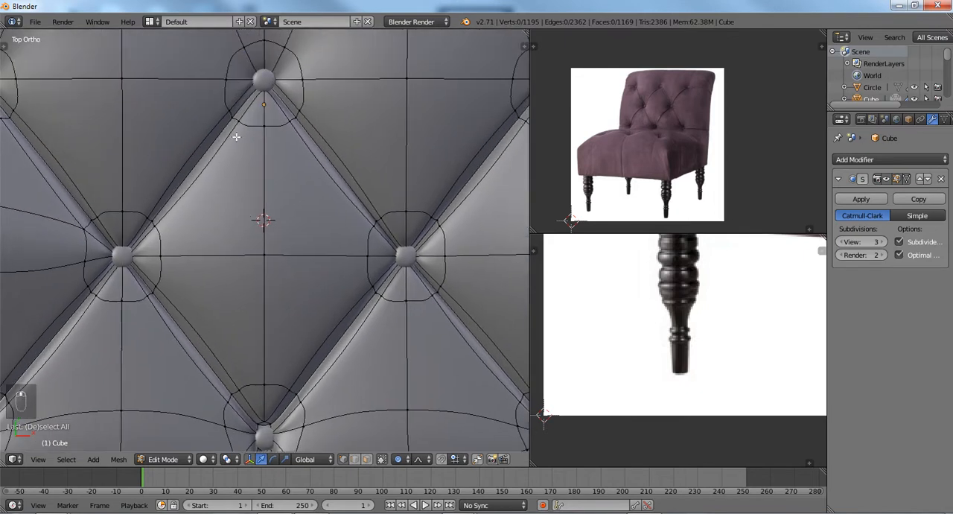
pyautogui.rightClick(239, 122)
pyautogui.keyDown('ctrl'); pyautogui.rightClick(163, 257); pyautogui.keyUp('ctrl')
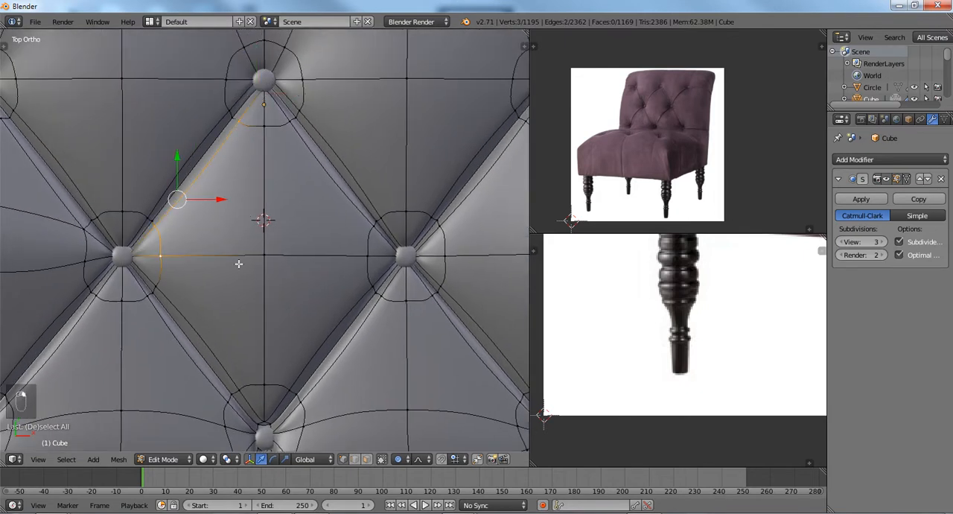
pyautogui.keyDown('ctrl'); pyautogui.rightClick(259, 257); pyautogui.keyUp('ctrl')
pyautogui.keyDown('ctrl'); pyautogui.rightClick(259, 129); pyautogui.keyUp('ctrl')
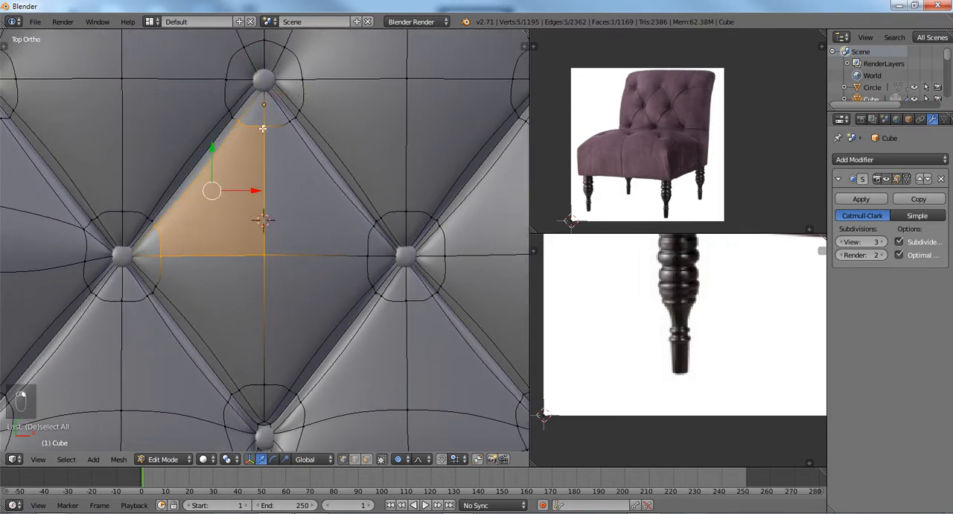
pyautogui.rightClick(170, 230)
pyautogui.keyDown('shift'); pyautogui.rightClick(363, 229); pyautogui.keyUp('shift')
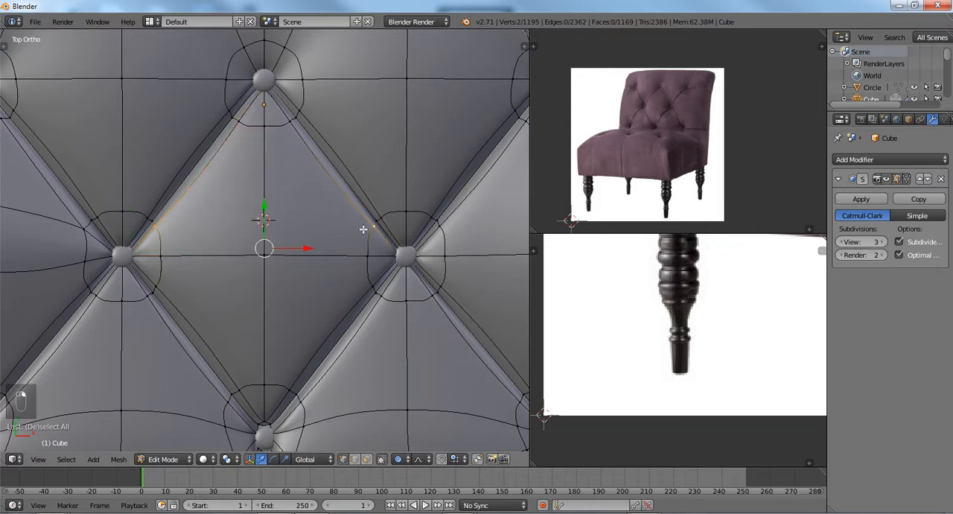
pyautogui.press('j')
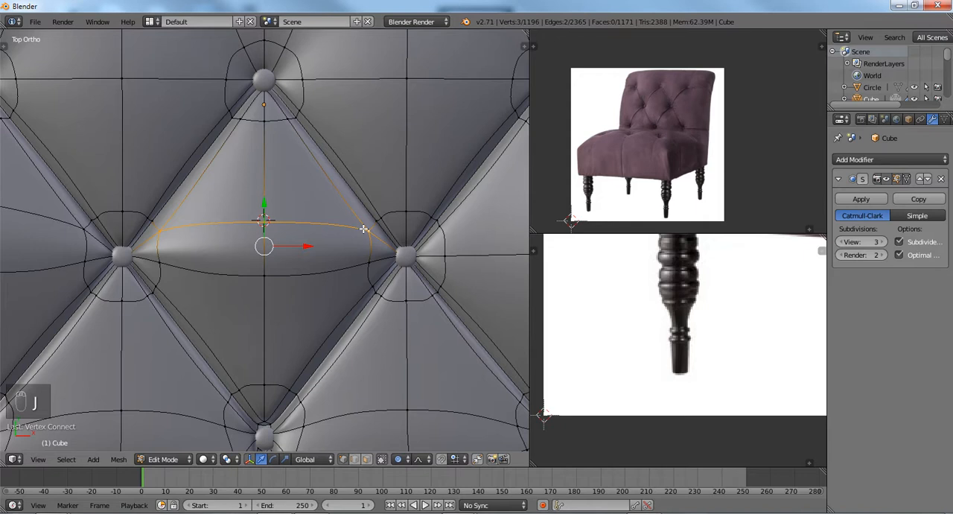
# Check the new edges at subdivision level 0, and step the viewport level back up to 3.
pyautogui.hotkey('ctrl', '0')
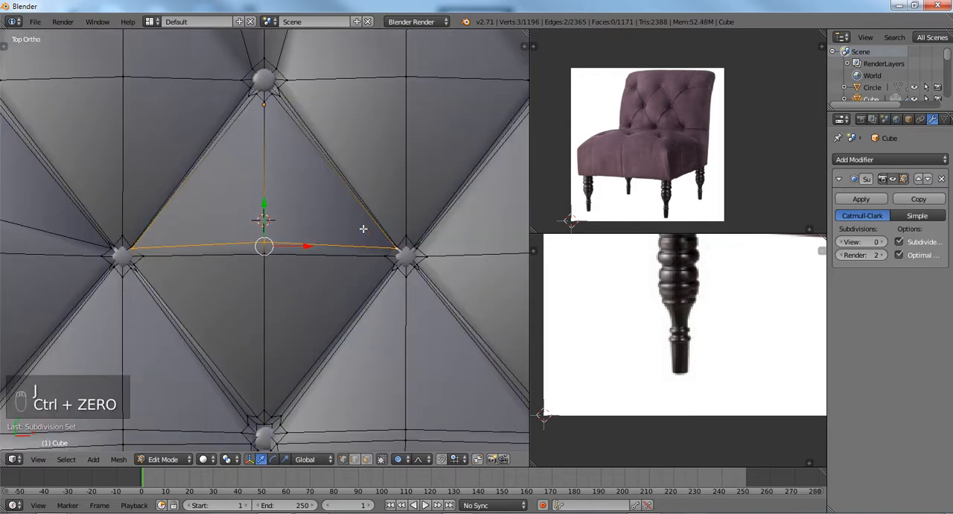
pyautogui.scroll(-3, 359, 234)
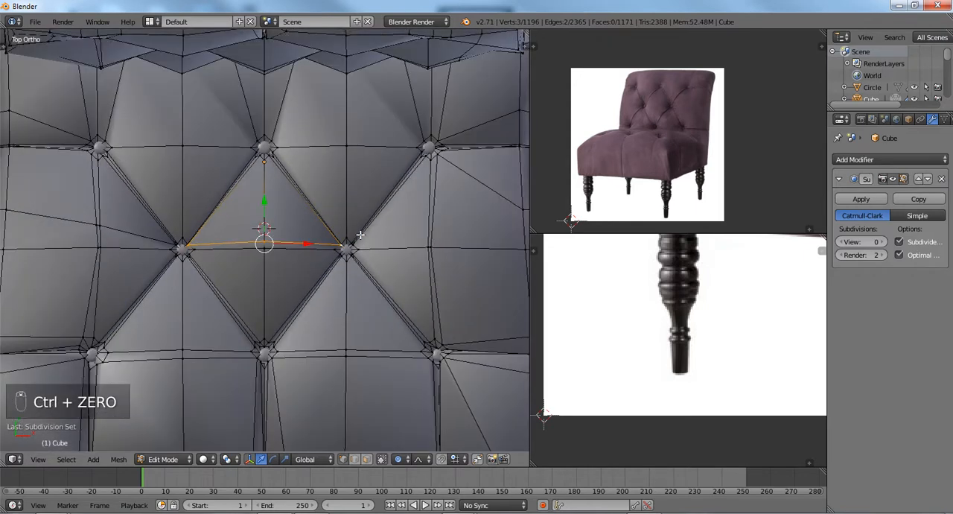
pyautogui.hotkey('ctrl', '1')
pyautogui.hotkey('ctrl', '2')
pyautogui.hotkey('ctrl', '3')
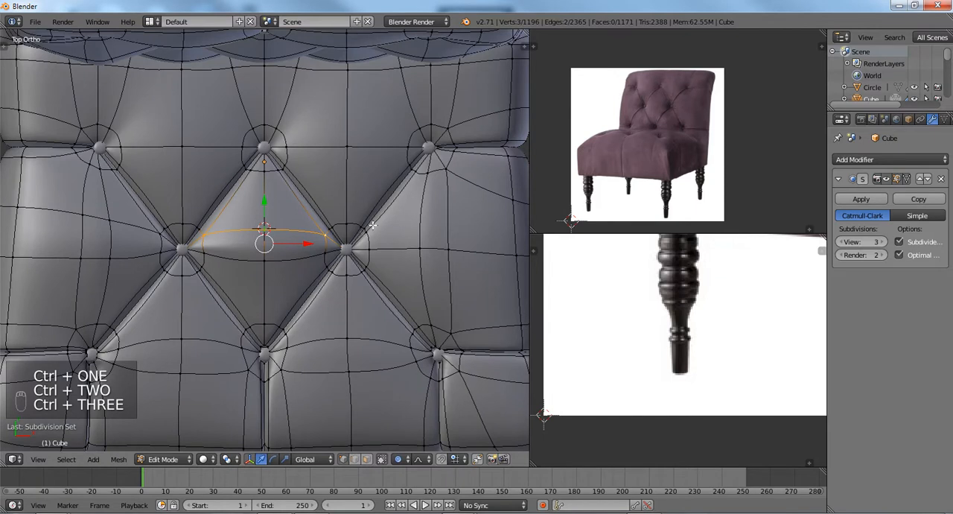
# Add a loop cut across the seat's right side panel, between the rear and front button rows.
pyautogui.rightClick(373, 233)
pyautogui.keyDown('shift'); pyautogui.moveTo(434, 250); pyautogui.dragTo(290, 240, button='middle'); pyautogui.keyUp('shift')
pyautogui.scroll(1, 289, 240)
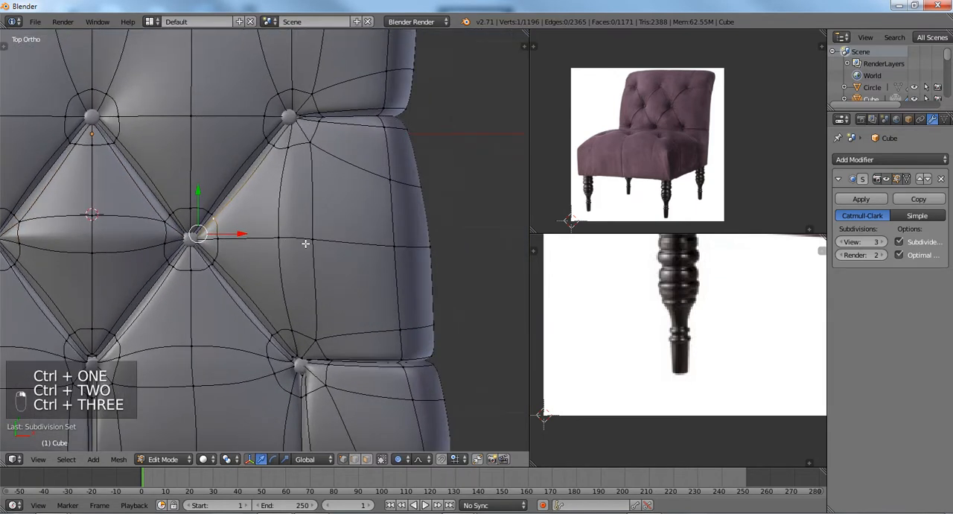
pyautogui.scroll(-1, 376, 243)
pyautogui.scroll(-1, 377, 243)
pyautogui.hotkey('ctrl', 'r')
pyautogui.hotkey('ctrl', 'r')
pyautogui.click(376, 227)
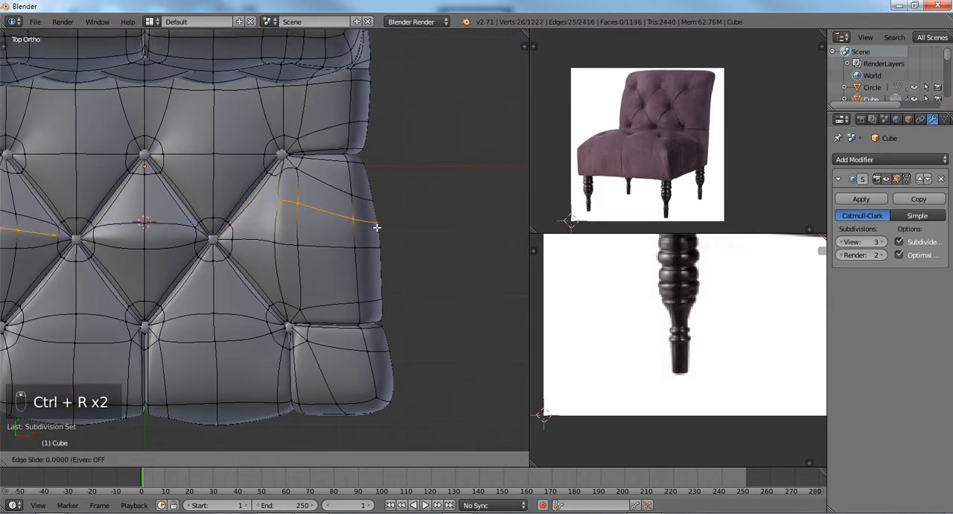
pyautogui.click(315, 228)
# Connect the ring vertex at the right second-row button to the inner end of the new side-panel loop.
pyautogui.scroll(3, 241, 223)
pyautogui.rightClick(217, 214)
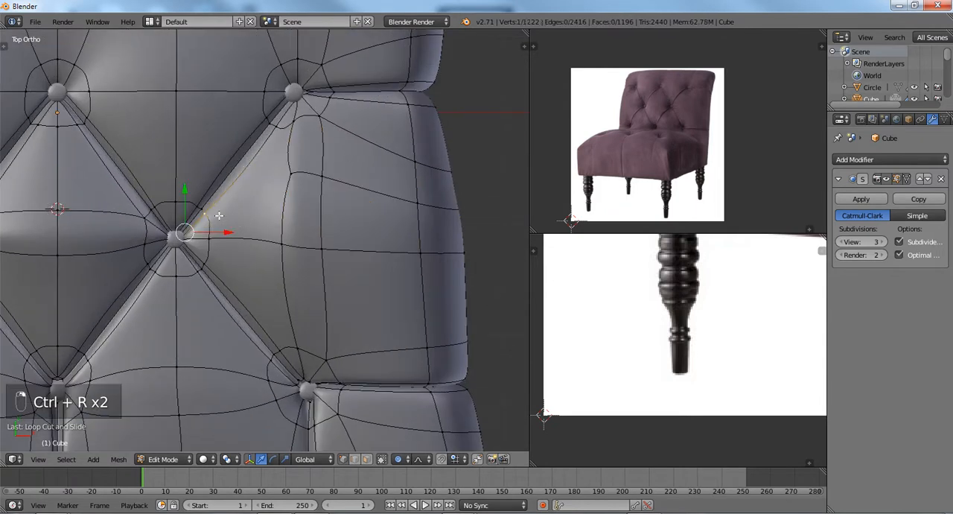
pyautogui.keyDown('shift'); pyautogui.rightClick(291, 183); pyautogui.keyUp('shift')
pyautogui.press('j')
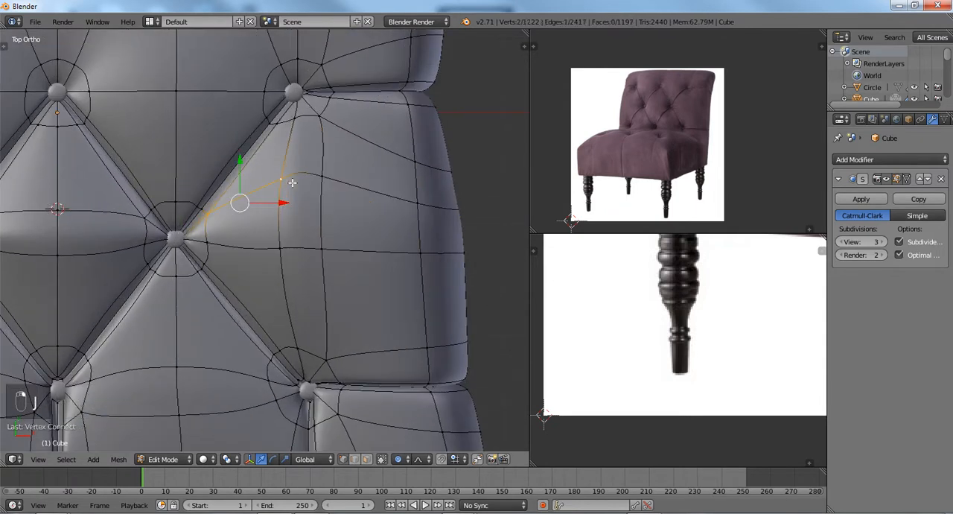
# Inspect the edges on the seat's left side panel at subdivision level 0, and set the viewport level back to 3.
pyautogui.scroll(-3, 292, 183)
pyautogui.keyDown('shift'); pyautogui.moveTo(24, 232); pyautogui.dragTo(251, 237, button='middle'); pyautogui.keyUp('shift')
pyautogui.scroll(3, 272, 238)
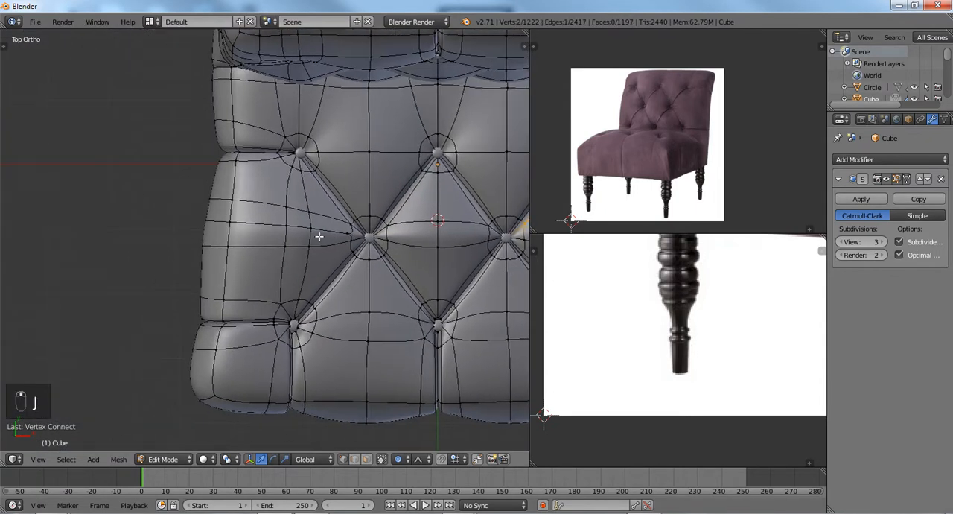
pyautogui.keyDown('shift'); pyautogui.moveTo(385, 227); pyautogui.dragTo(266, 231, button='middle'); pyautogui.keyUp('shift')
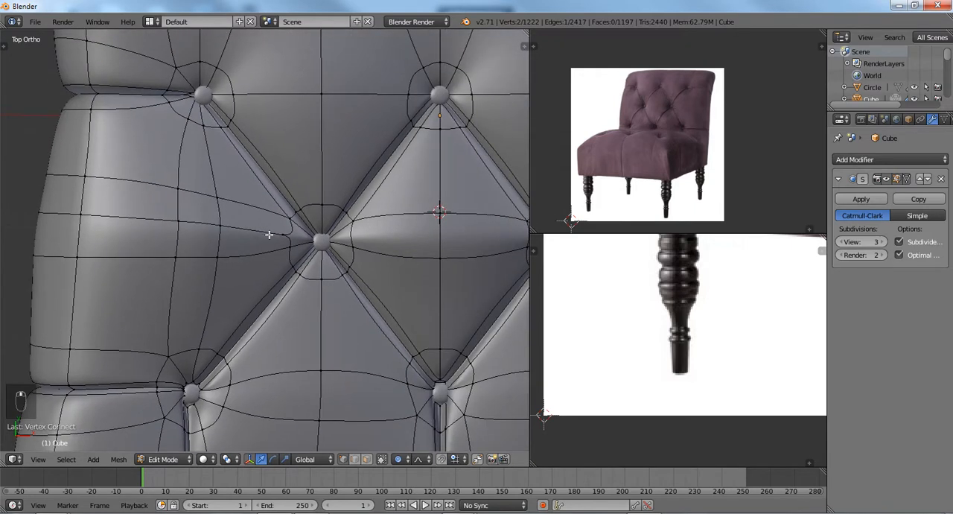
pyautogui.hotkey('ctrl', '0')
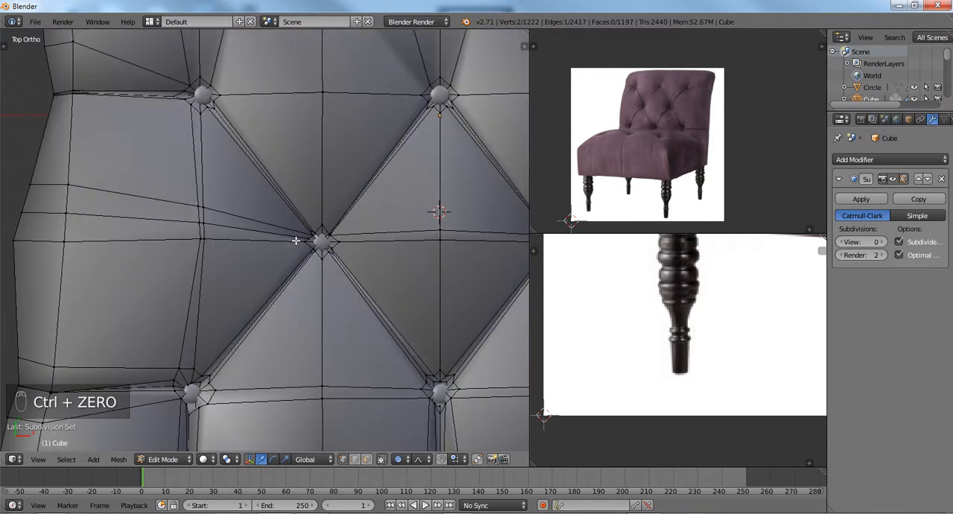
pyautogui.scroll(3, 297, 243)
pyautogui.scroll(-3, 297, 244)
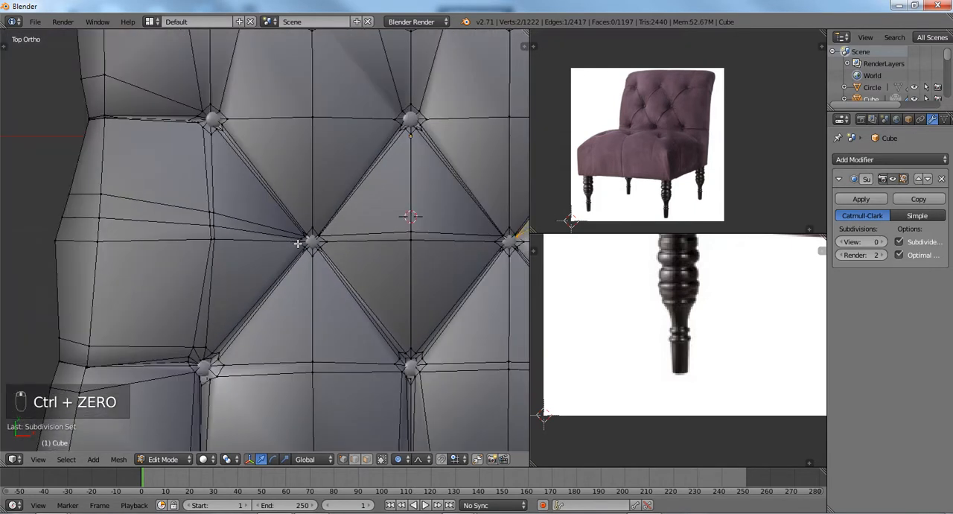
pyautogui.hotkey('ctrl', '2')
pyautogui.hotkey('ctrl', '3')
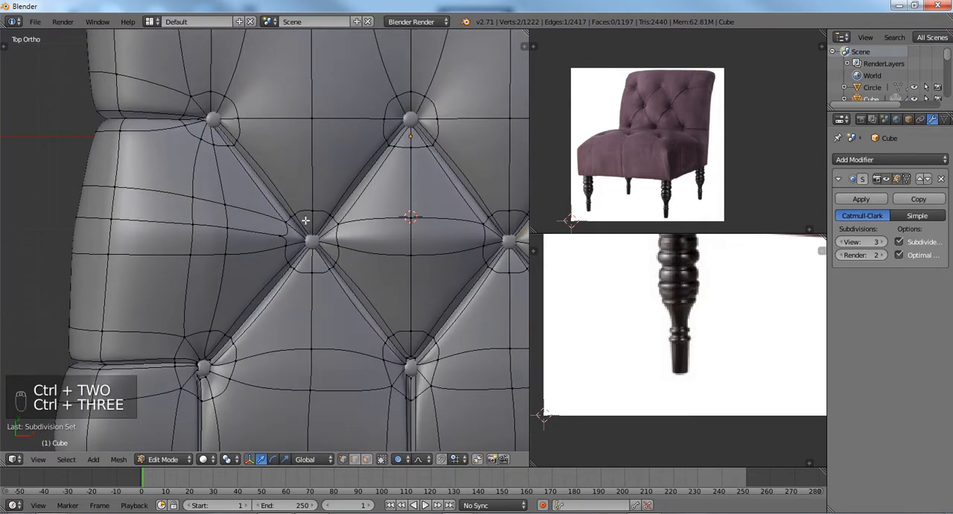
# Try to connect the ring vertices at the left and middle rear-row buttons with an edge, and undo it.
pyautogui.keyDown('shift'); pyautogui.moveTo(293, 191); pyautogui.dragTo(283, 286, button='middle'); pyautogui.keyUp('shift')
pyautogui.scroll(1, 283, 286)
pyautogui.rightClick(199, 176)
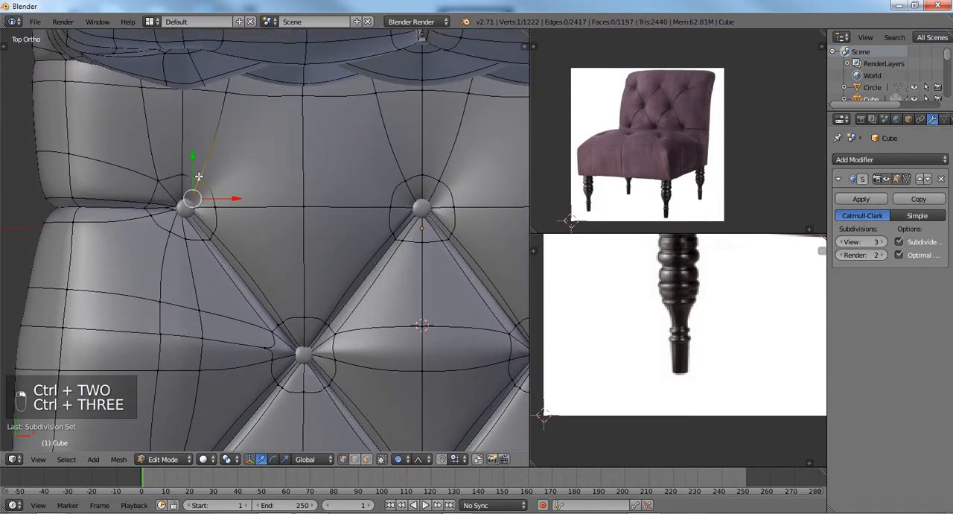
pyautogui.keyDown('shift'); pyautogui.rightClick(402, 186); pyautogui.keyUp('shift')
pyautogui.press('j')
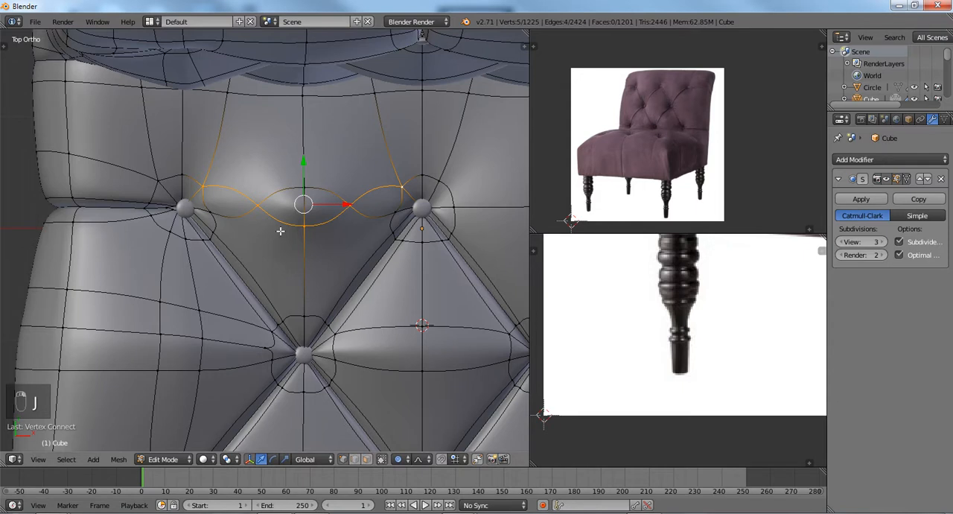
pyautogui.hotkey('ctrl', 'z')
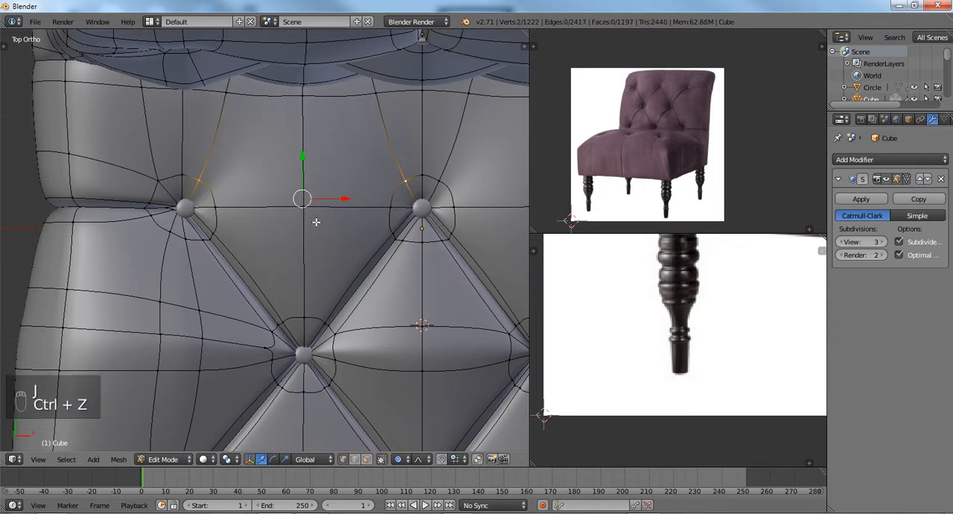
pyautogui.rightClick(302, 206)
pyautogui.press('g')
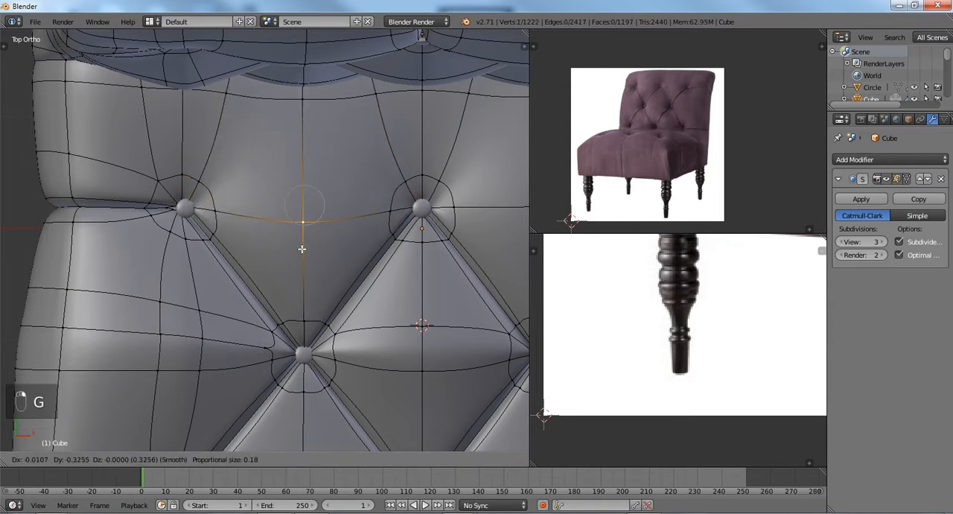
pyautogui.click(302, 249)
# Remove doubled vertices from the entire chair mesh.
pyautogui.press('a')
pyautogui.press('a')
pyautogui.press('a')
pyautogui.hotkey('ctrl', 'v')
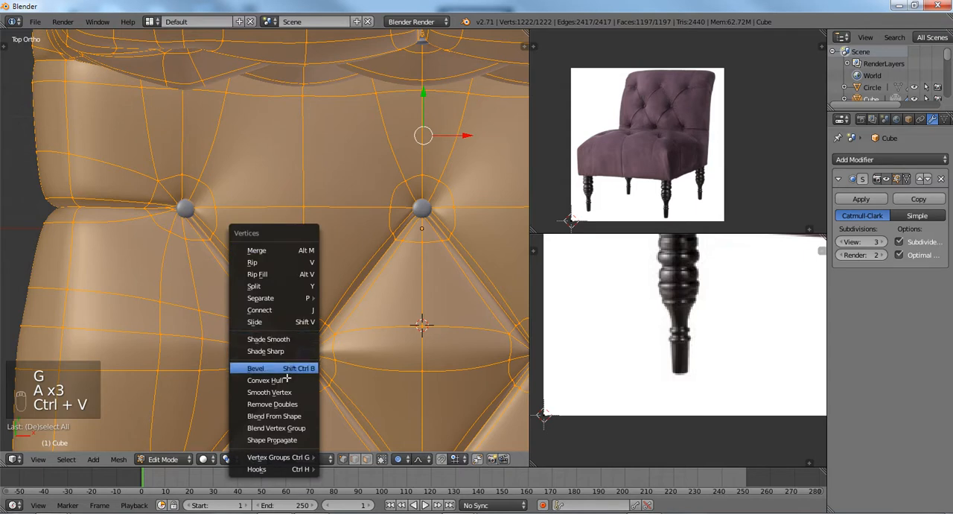
pyautogui.click(281, 404)
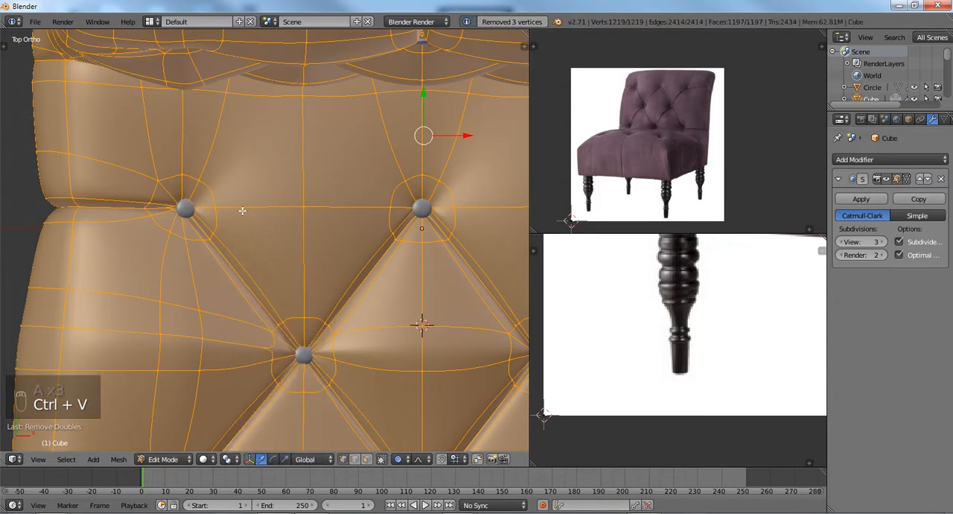
pyautogui.press('a')
# Try again to connect the facing ring vertices at the left and middle rear-row buttons.
pyautogui.rightClick(199, 177)
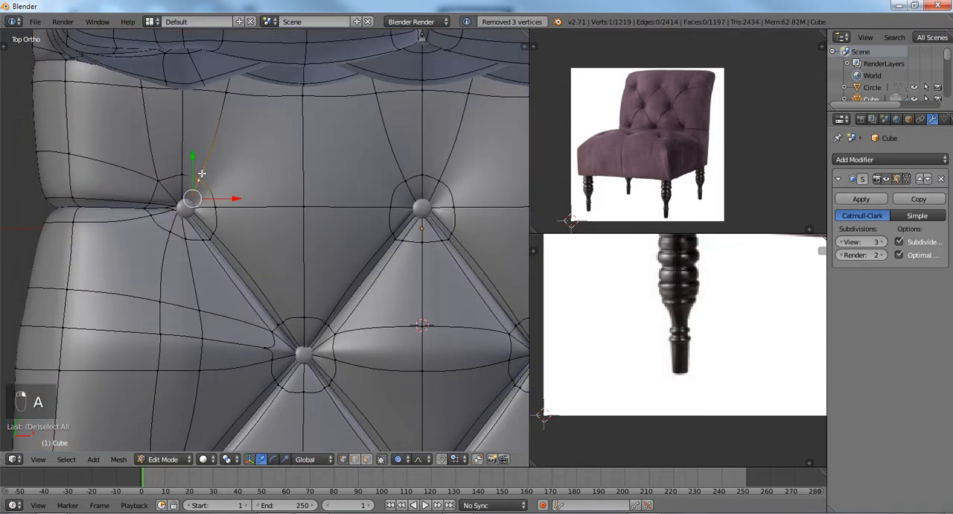
pyautogui.keyDown('shift'); pyautogui.rightClick(404, 173); pyautogui.keyUp('shift')
pyautogui.press('j')
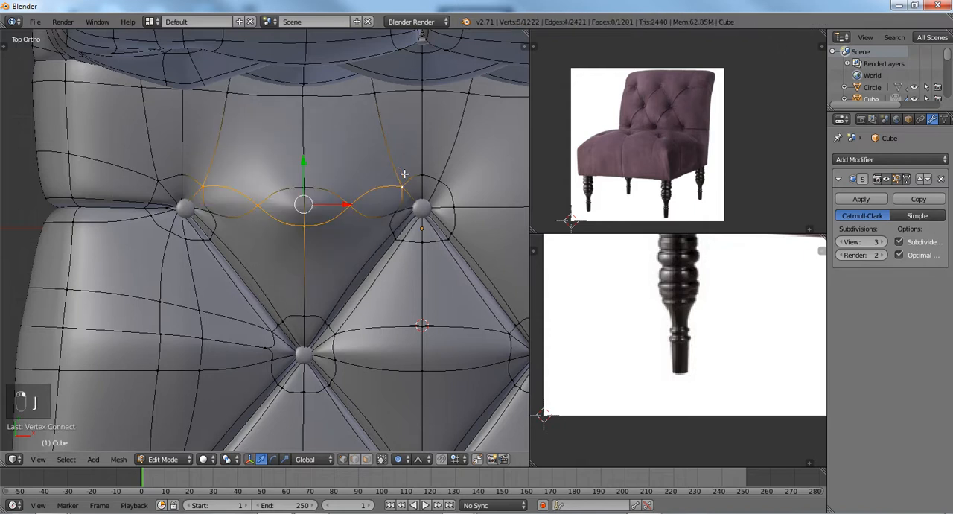
# Merge the two vertices midway between the left and middle rear-row buttons with Collapse.
pyautogui.rightClick(301, 189)
pyautogui.keyDown('shift'); pyautogui.rightClick(307, 222); pyautogui.keyUp('shift')
pyautogui.hotkey('alt', 'm')
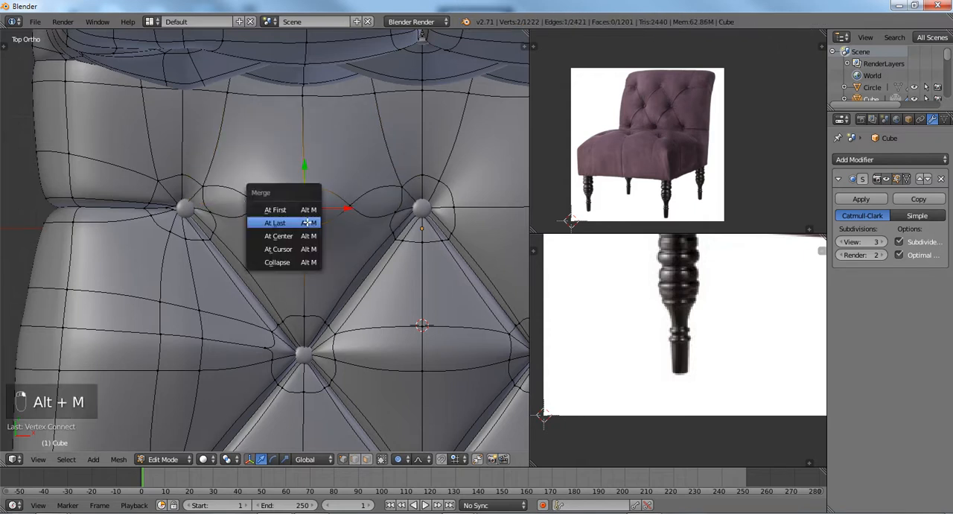
pyautogui.click(296, 261)
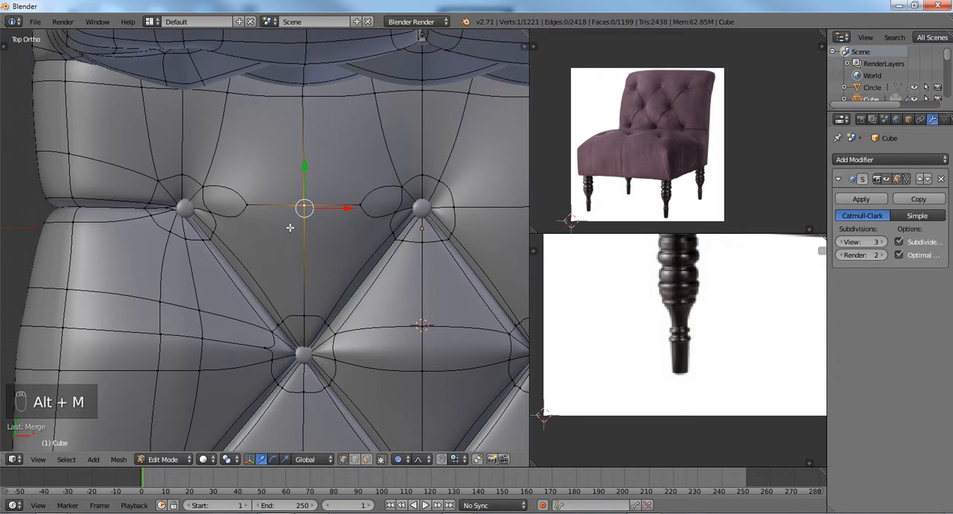
# Undo the vertex merge and the edge connecting the left and middle rear-row buttons.
pyautogui.hotkey('ctrl', 'z')
pyautogui.hotkey('ctrl', 'z')
pyautogui.hotkey('ctrl', 'z')
pyautogui.hotkey('ctrl', 'z')
pyautogui.scroll(3, 289, 227)
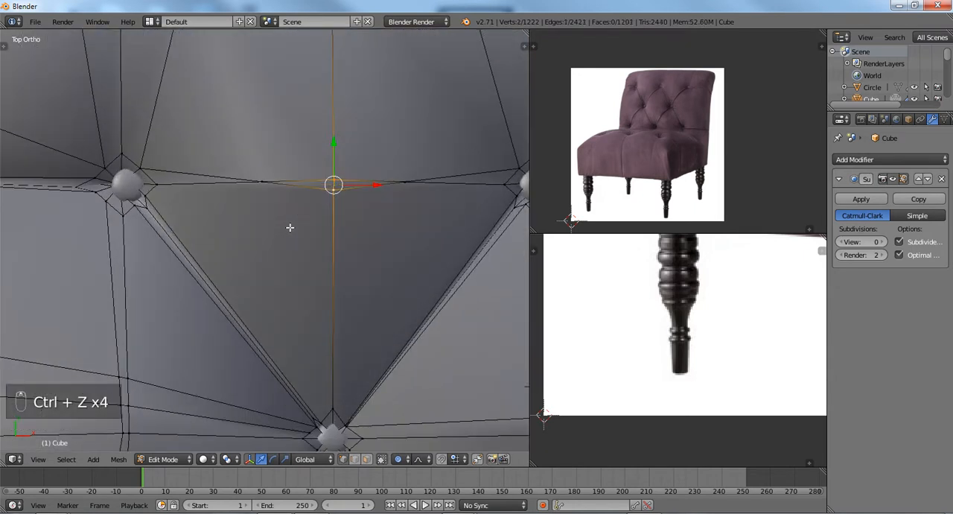
pyautogui.hotkey('ctrl', 'z')
pyautogui.hotkey('ctrl', 'z')
pyautogui.hotkey('ctrl', 'z')
pyautogui.hotkey('ctrl', 'z')
pyautogui.press('a')
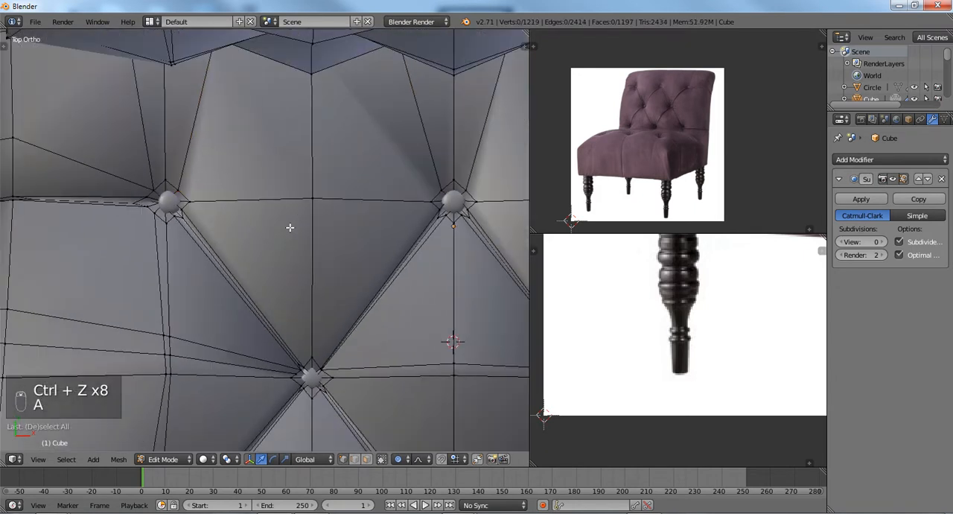
# Recalculate the normals of the entire chair mesh.
pyautogui.press('a')
pyautogui.hotkey('ctrl', 'n')
pyautogui.press('a')
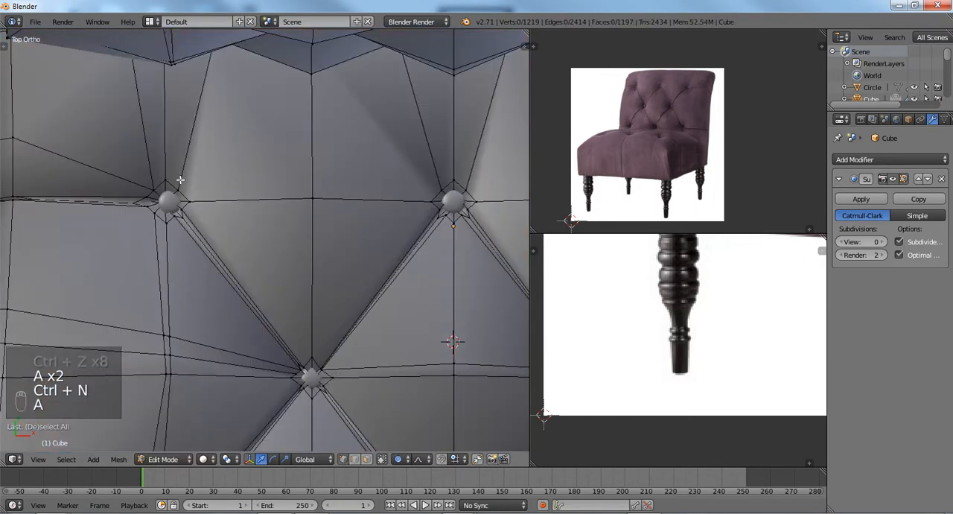
# Try connecting the left and middle rear-row buttons' ring vertices again at subdivision level 0.
pyautogui.rightClick(180, 183)
pyautogui.keyDown('shift'); pyautogui.rightClick(436, 183); pyautogui.keyUp('shift')
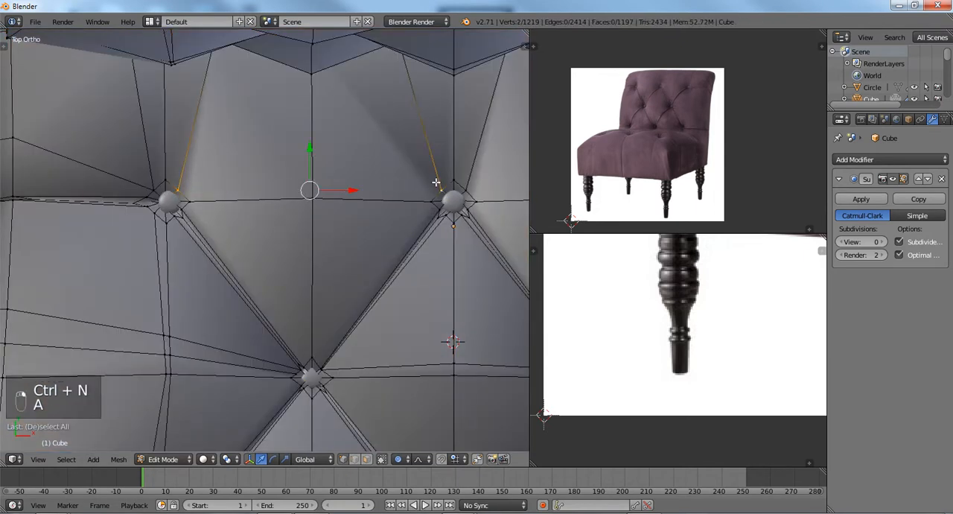
pyautogui.press('j')
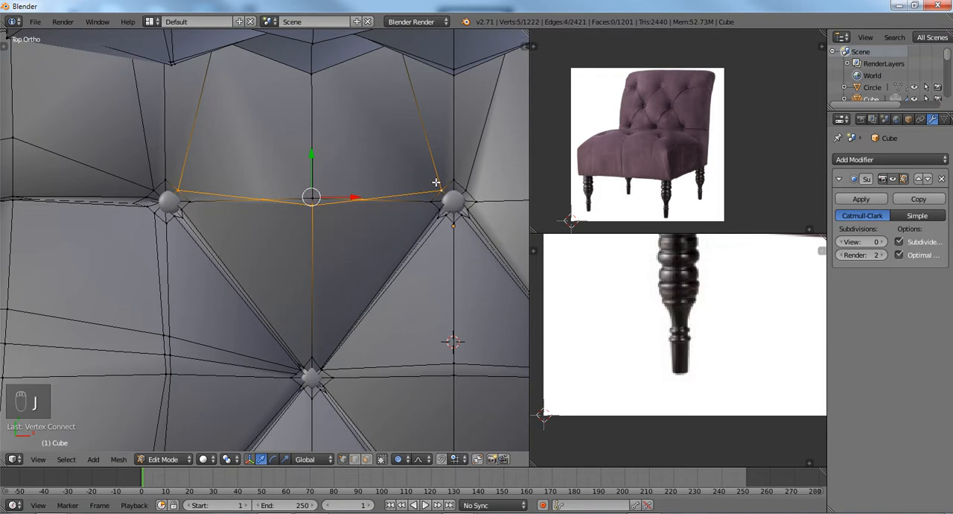
# Turn off proportional editing while test-moving the central vertices between the two rear-row buttons along the Y axis.
pyautogui.rightClick(312, 207)
pyautogui.press('g')
pyautogui.press('y')
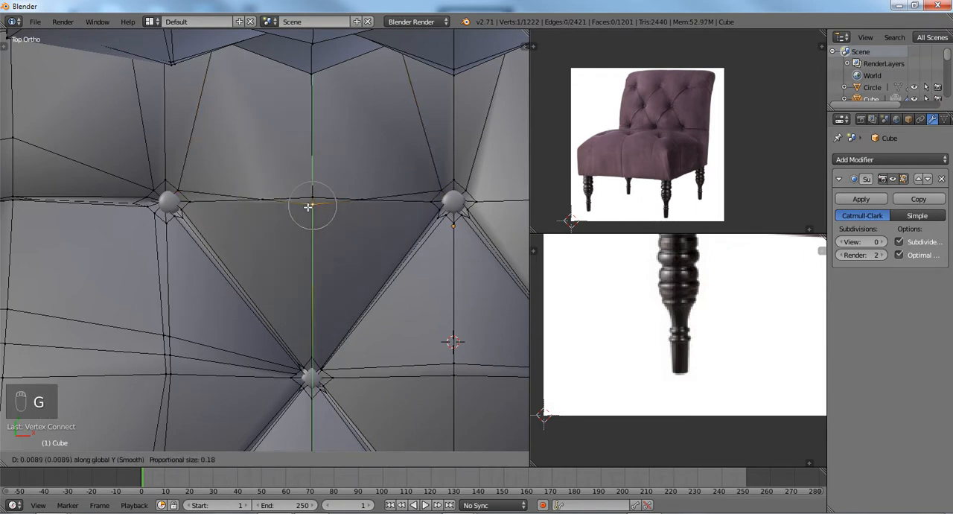
pyautogui.click(312, 197)
pyautogui.press('o')
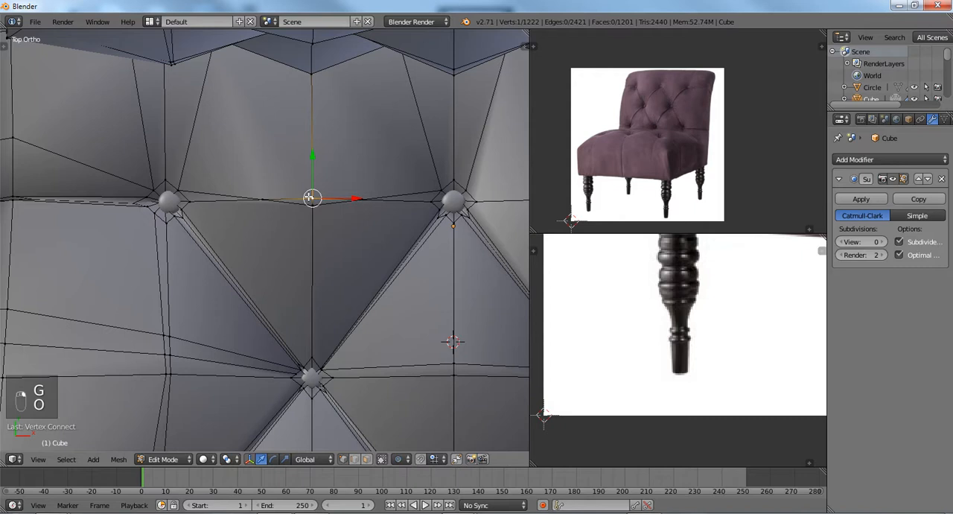
pyautogui.press('g')
pyautogui.press('y')
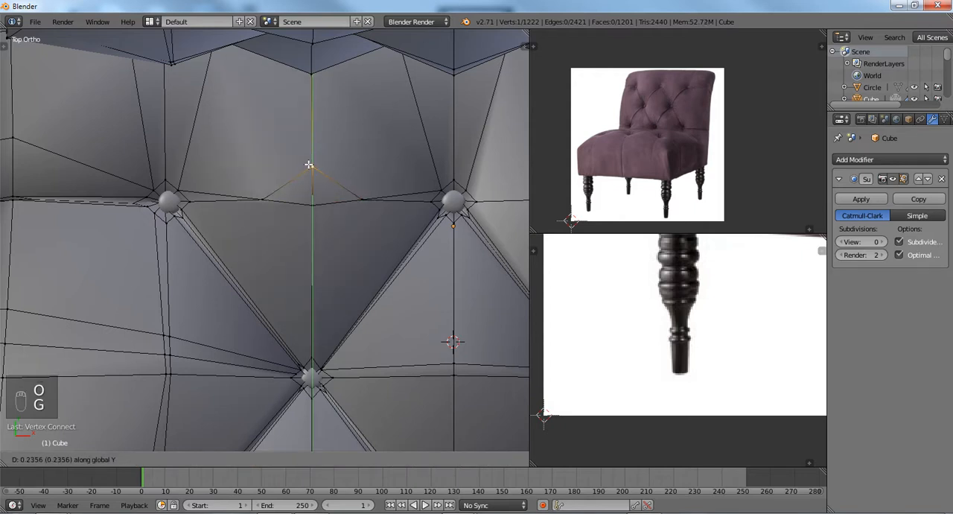
pyautogui.rightClick(312, 192)
# Try moving the two vertices flanking the centre of the new connection together along the Y axis.
pyautogui.rightClick(361, 186)
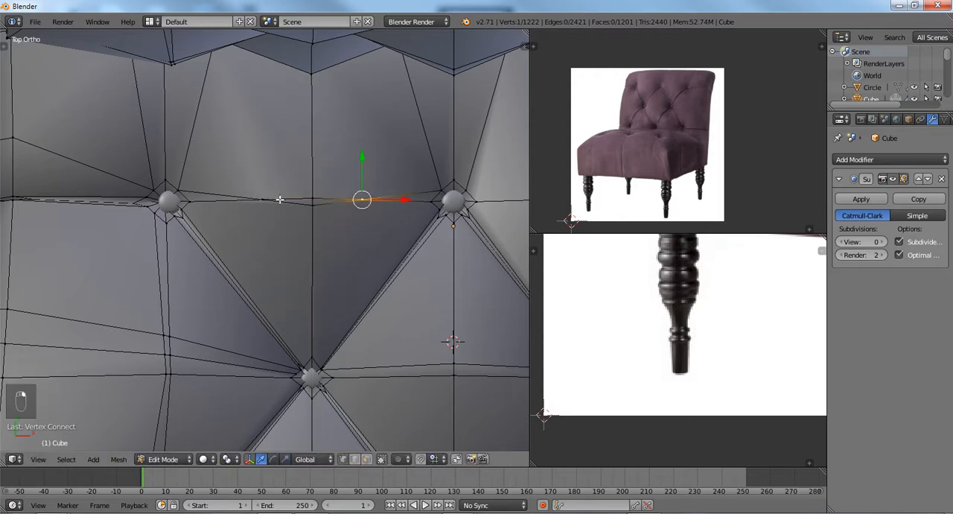
pyautogui.keyDown('alt'); pyautogui.rightClick(263, 183); pyautogui.keyUp('alt')
pyautogui.press('g')
pyautogui.press('y')
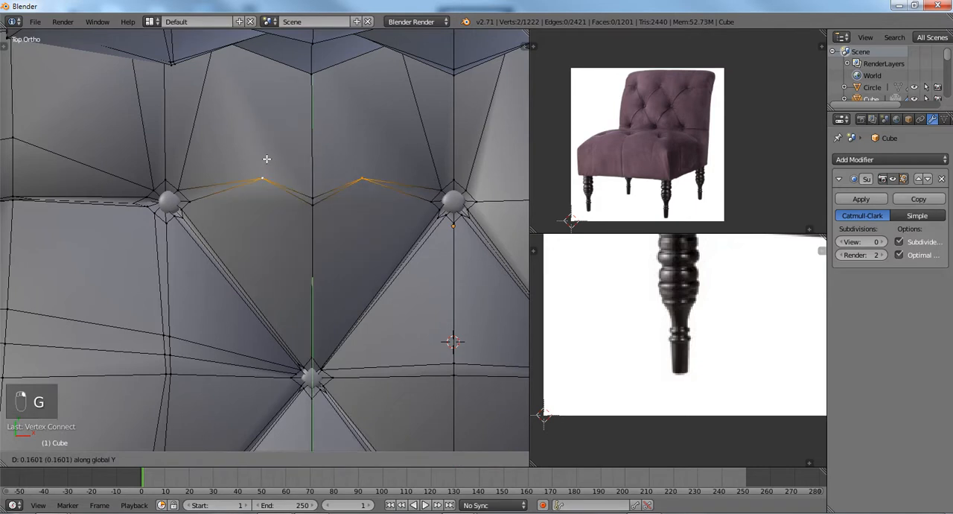
pyautogui.rightClick(267, 188)
# Undo the vertex connection between the left and middle rear-row buttons.
pyautogui.hotkey('ctrl', 'z')
pyautogui.hotkey('ctrl', 'z')
pyautogui.hotkey('ctrl', 'z')
pyautogui.hotkey('ctrl', 'z')
pyautogui.hotkey('ctrl', 'z')
pyautogui.hotkey('ctrl', 'z')
pyautogui.hotkey('ctrl', 'z')
pyautogui.hotkey('ctrl', 'z')
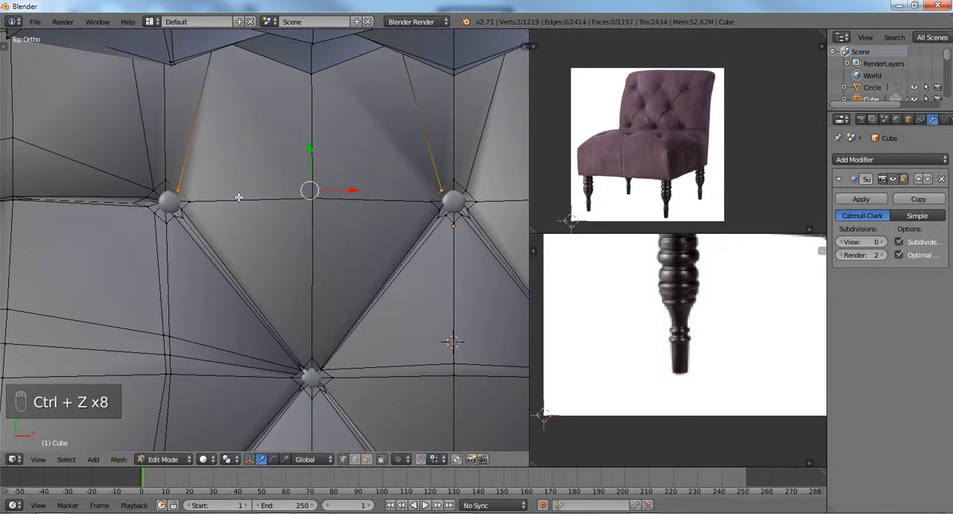
# Knife-cut a straight edge between the facing ring vertices at the left and middle rear-row buttons.
pyautogui.press('a')
pyautogui.scroll(-3, 273, 202)
pyautogui.scroll(2, 273, 202)
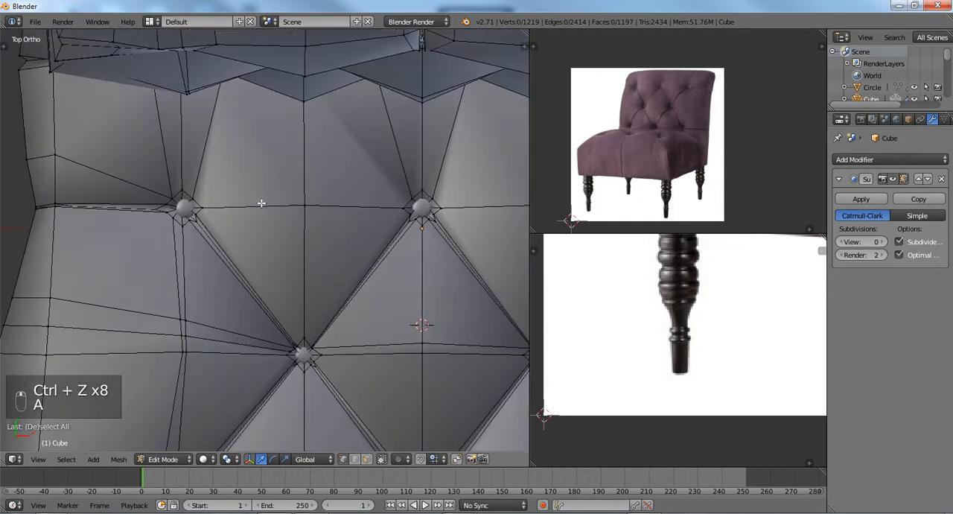
pyautogui.press('k')
pyautogui.click(193, 197)
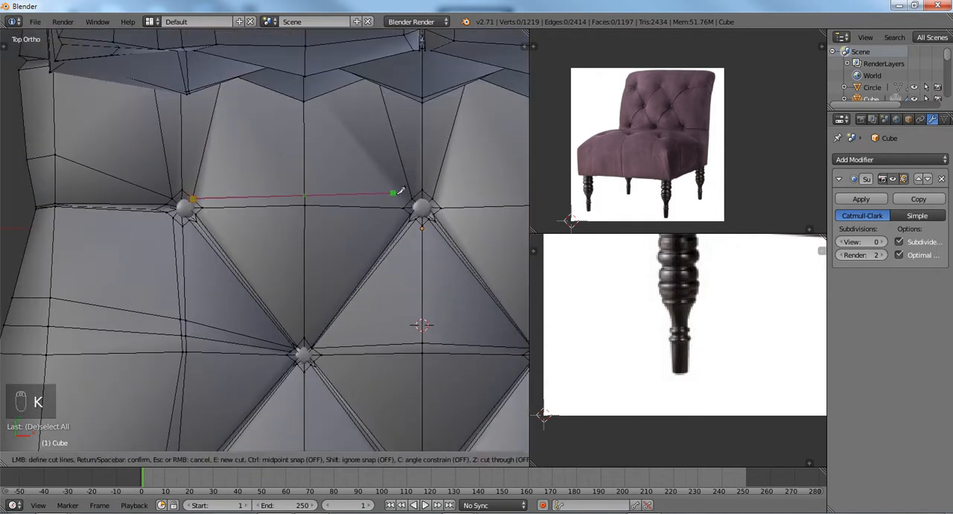
pyautogui.click(411, 197)
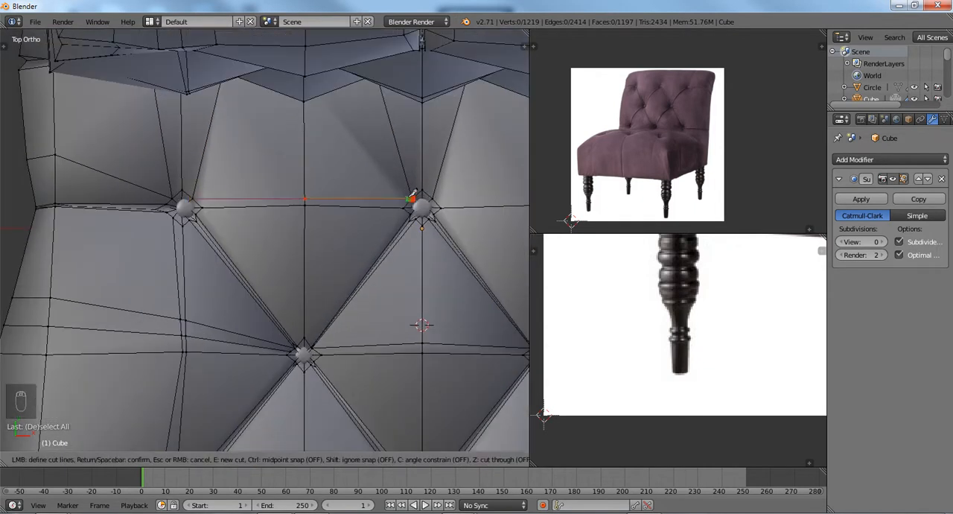
pyautogui.press('Return')
pyautogui.press('a')
pyautogui.scroll(-3, 409, 198)
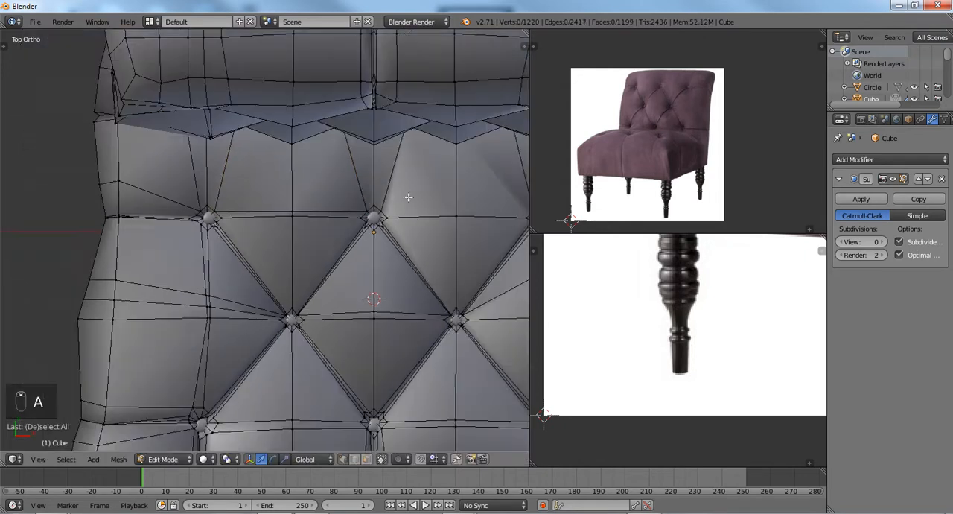
# Try to connect the facing ring vertices at the middle and right rear-row buttons, and undo each attempt.
pyautogui.scroll(4, 226, 264)
pyautogui.keyDown('shift'); pyautogui.moveTo(200, 285); pyautogui.dragTo(239, 236, button='middle'); pyautogui.keyUp('shift')
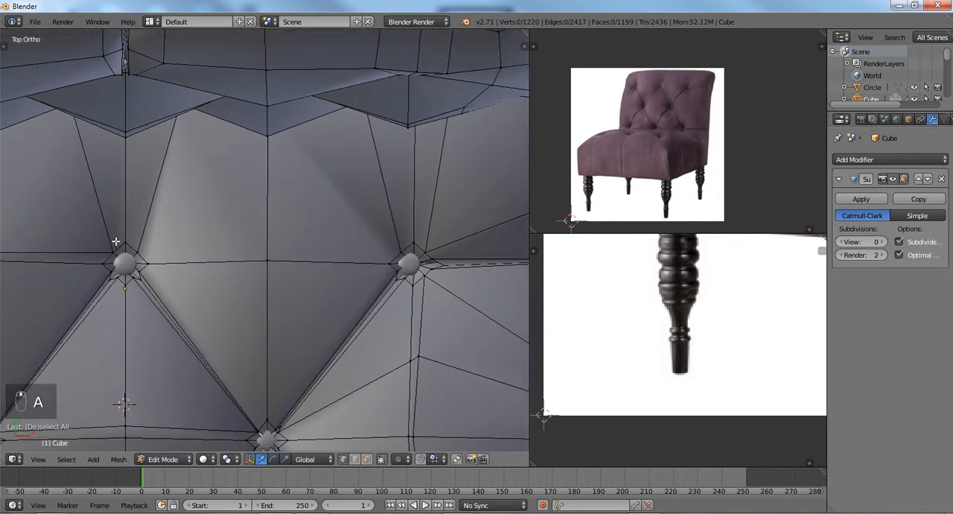
pyautogui.rightClick(139, 245)
pyautogui.keyDown('shift'); pyautogui.rightClick(392, 247); pyautogui.keyUp('shift')
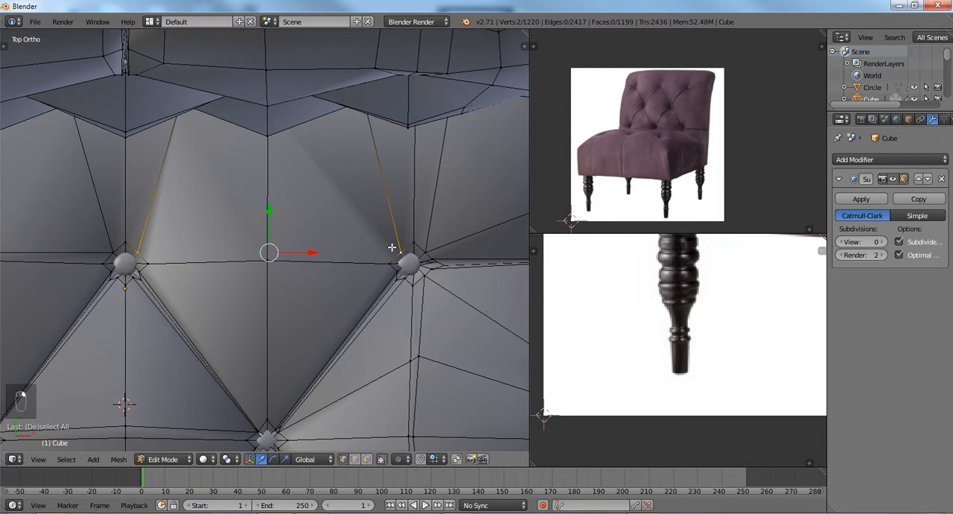
pyautogui.press('j')
pyautogui.hotkey('ctrl', 'z')
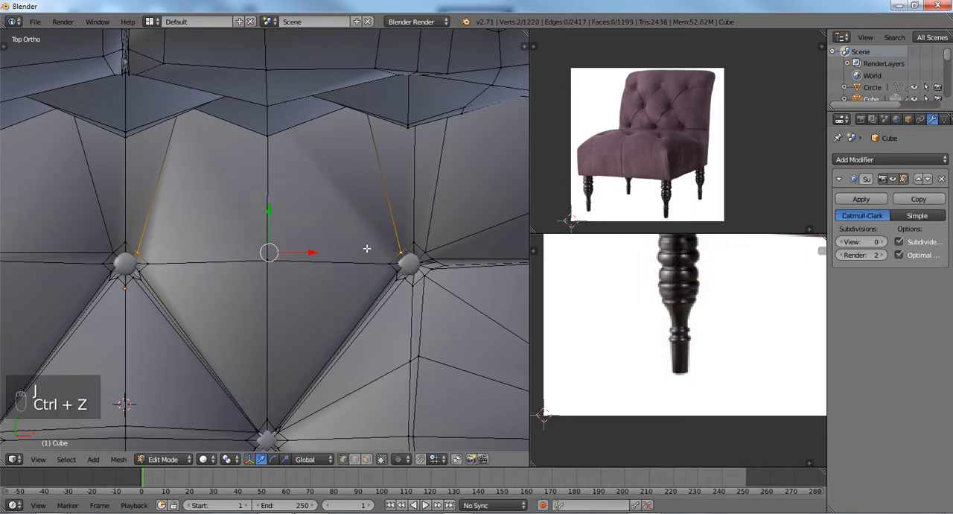
pyautogui.press('j')
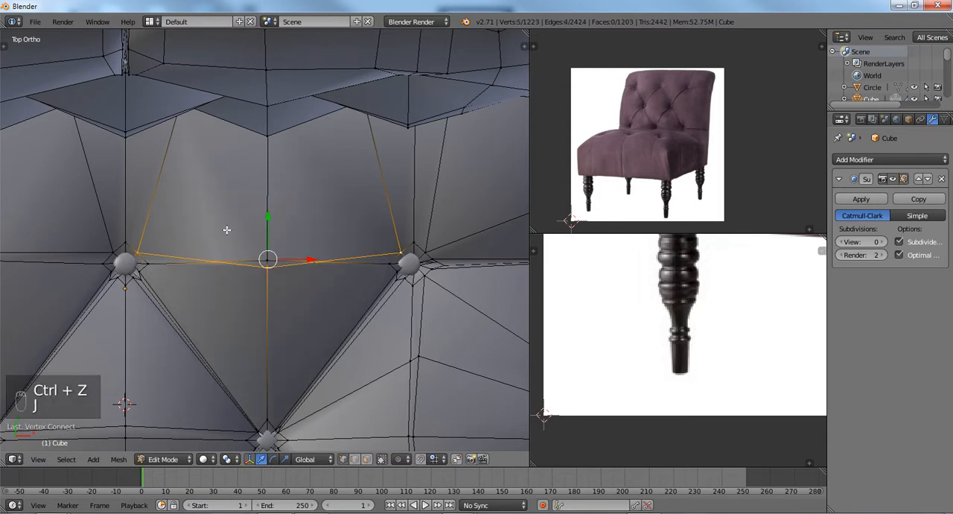
pyautogui.hotkey('ctrl', 'z')
# Knife-cut a straight edge between the facing ring vertices at the middle and right rear-row buttons.
pyautogui.press('k')
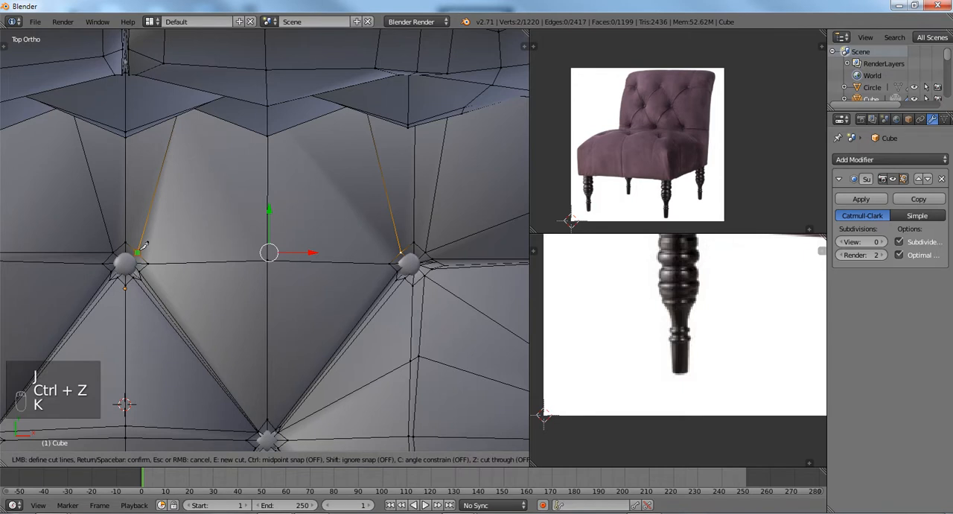
pyautogui.click(138, 253)
pyautogui.click(402, 252)
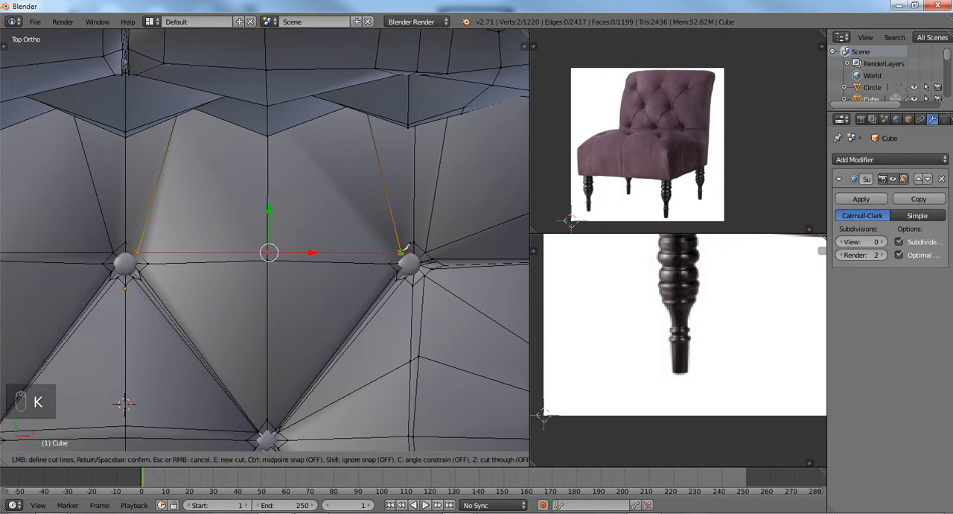
pyautogui.press('Return')
pyautogui.press('a')
# Examine the seat's edge flow around the buttons from above and from the side, including the surface in Object Mode.
pyautogui.scroll(-2, 402, 252)
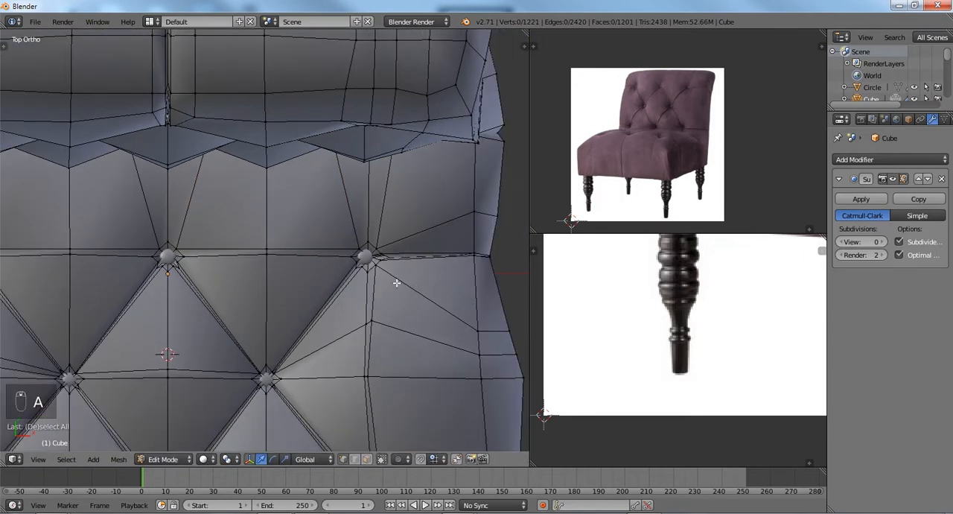
pyautogui.keyDown('shift'); pyautogui.moveTo(384, 280); pyautogui.dragTo(280, 263, button='middle'); pyautogui.keyUp('shift')
pyautogui.scroll(2, 279, 262)
pyautogui.press('KP_5')
pyautogui.press('KP_5')
pyautogui.scroll(-2, 280, 266)
pyautogui.scroll(-3, 280, 266)
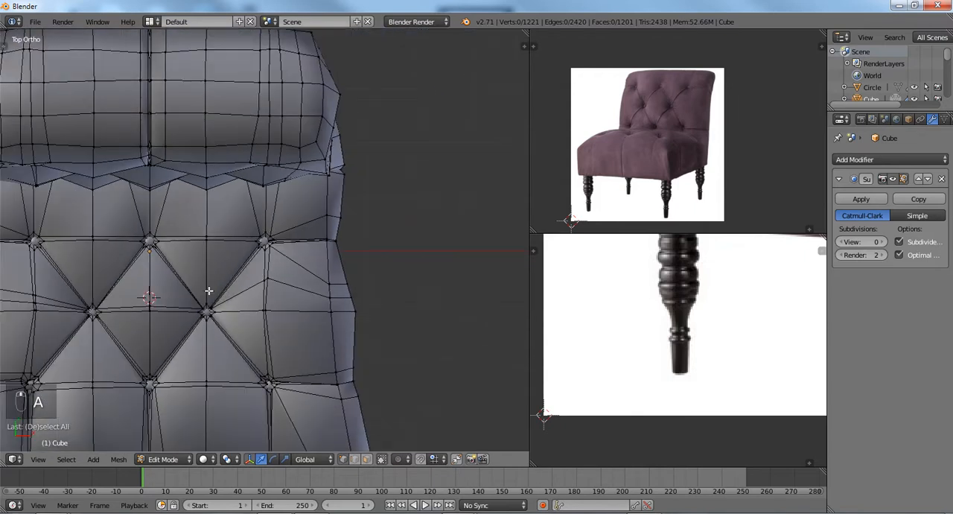
pyautogui.keyDown('shift'); pyautogui.moveTo(215, 292); pyautogui.dragTo(355, 326, button='middle'); pyautogui.keyUp('shift')
pyautogui.scroll(-1, 335, 320)
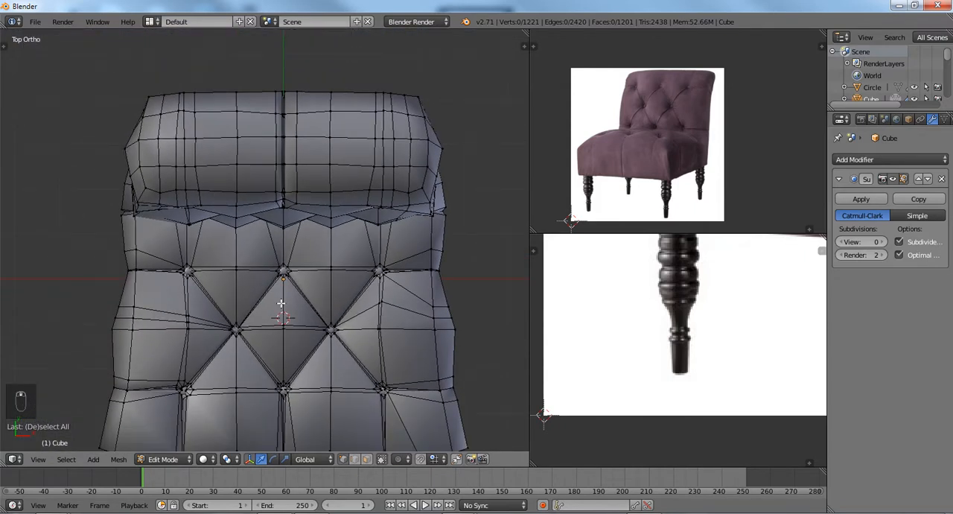
pyautogui.moveTo(280, 303); pyautogui.dragTo(295, 262, button='middle')
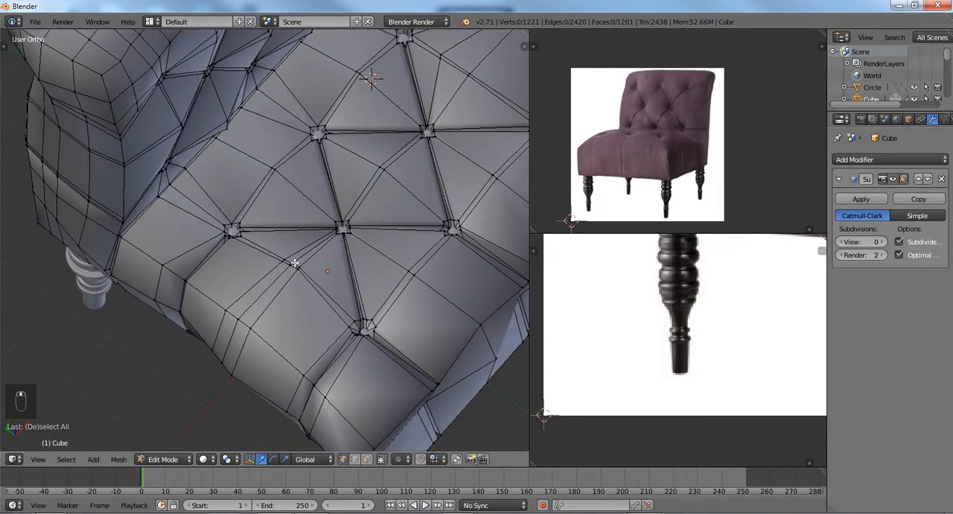
pyautogui.scroll(3, 302, 249)
pyautogui.keyDown('shift'); pyautogui.moveTo(358, 207); pyautogui.dragTo(304, 241, button='middle'); pyautogui.keyUp('shift')
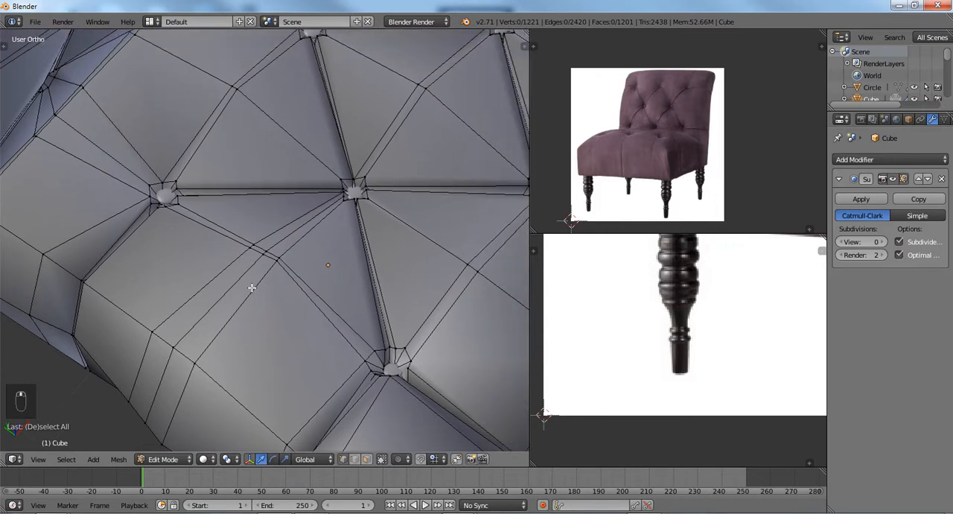
pyautogui.moveTo(303, 272)
pyautogui.mouseDown(button='middle')
pyautogui.moveTo(319, 216)
pyautogui.moveTo(332, 226)
pyautogui.moveTo(285, 231)
pyautogui.moveTo(278, 266)
pyautogui.moveTo(304, 209)
pyautogui.moveTo(331, 228)
pyautogui.moveTo(264, 272)
pyautogui.moveTo(314, 265)
pyautogui.mouseUp(button='middle')
pyautogui.press('Tab')
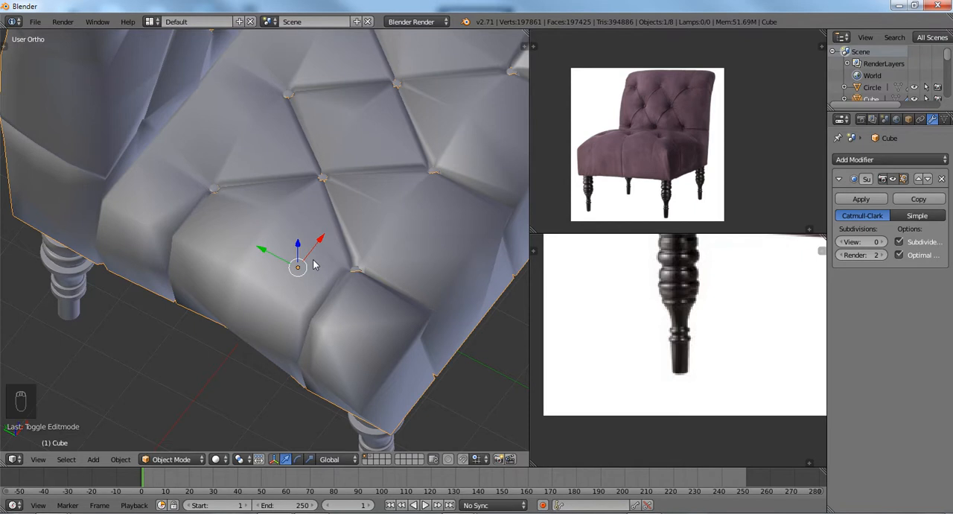
# Examine the edge loop running from the button down the seat's side and the neighbouring creases in Edit Mode.
pyautogui.press('Tab')
pyautogui.scroll(3, 313, 260)
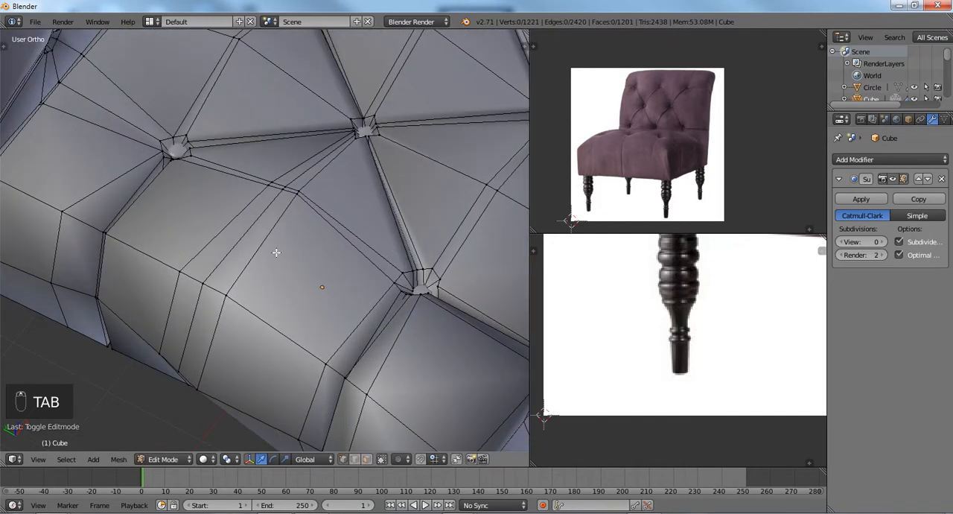
pyautogui.keyDown('alt'); pyautogui.rightClick(240, 245); pyautogui.keyUp('alt')
pyautogui.scroll(-4, 240, 245)
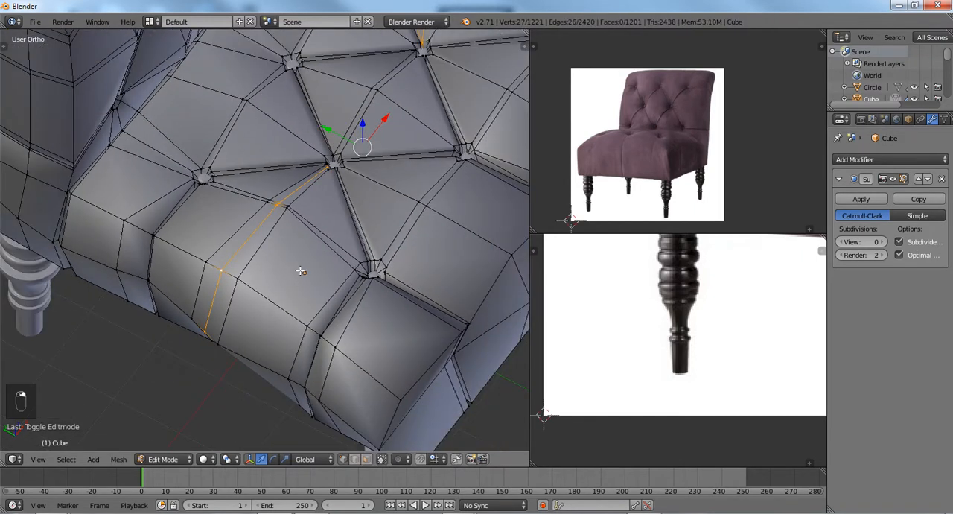
pyautogui.moveTo(300, 270); pyautogui.dragTo(308, 183, button='middle')
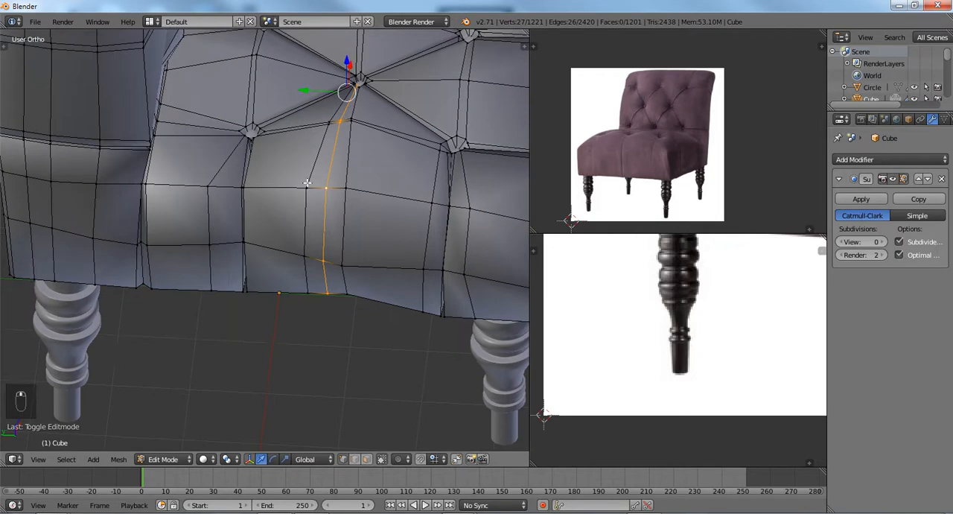
pyautogui.scroll(-2, 296, 222)
pyautogui.moveTo(296, 222)
pyautogui.mouseDown(button='middle')
pyautogui.moveTo(320, 273)
pyautogui.moveTo(265, 279)
pyautogui.moveTo(288, 231)
pyautogui.mouseUp(button='middle')
pyautogui.scroll(3, 264, 279)
pyautogui.scroll(3, 243, 271)
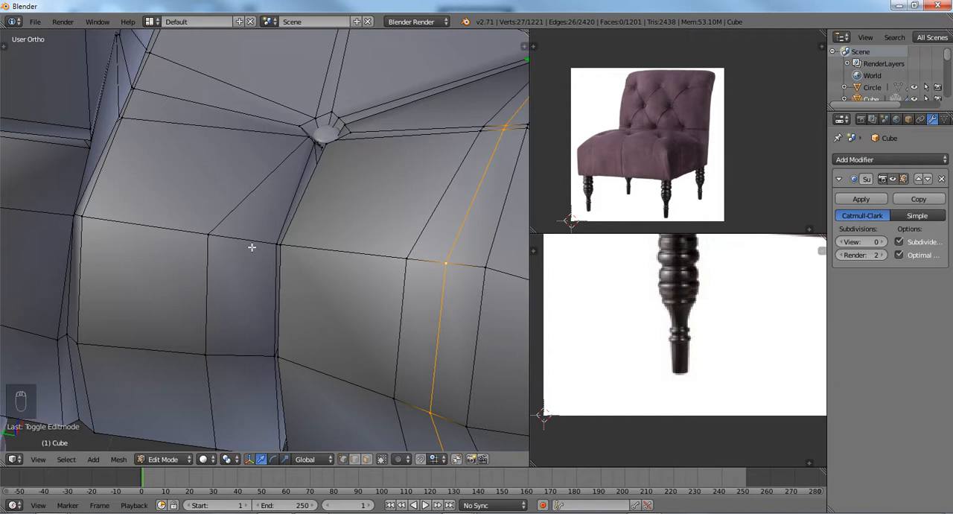
pyautogui.moveTo(285, 233); pyautogui.dragTo(299, 238, button='middle')
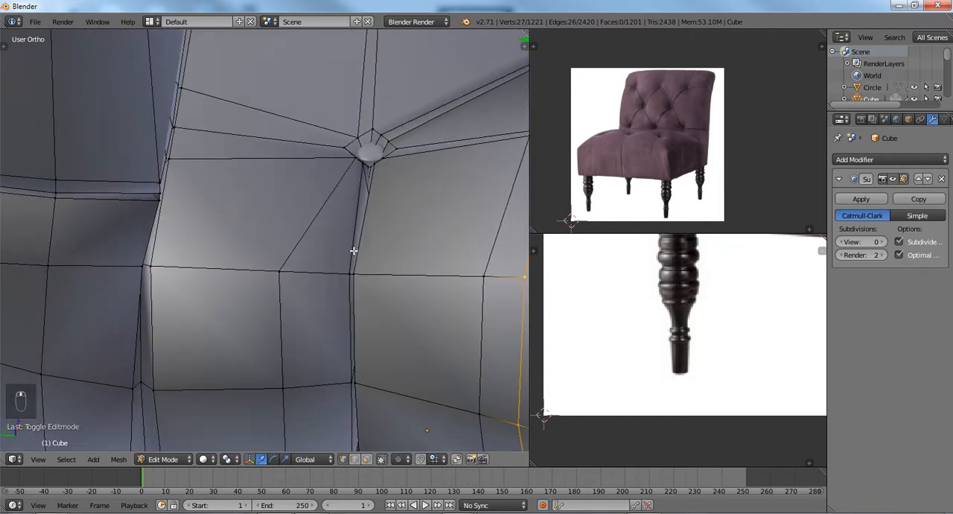
pyautogui.scroll(-5, 244, 265)
pyautogui.keyDown('shift'); pyautogui.moveTo(244, 263); pyautogui.dragTo(237, 215, button='middle'); pyautogui.keyUp('shift')
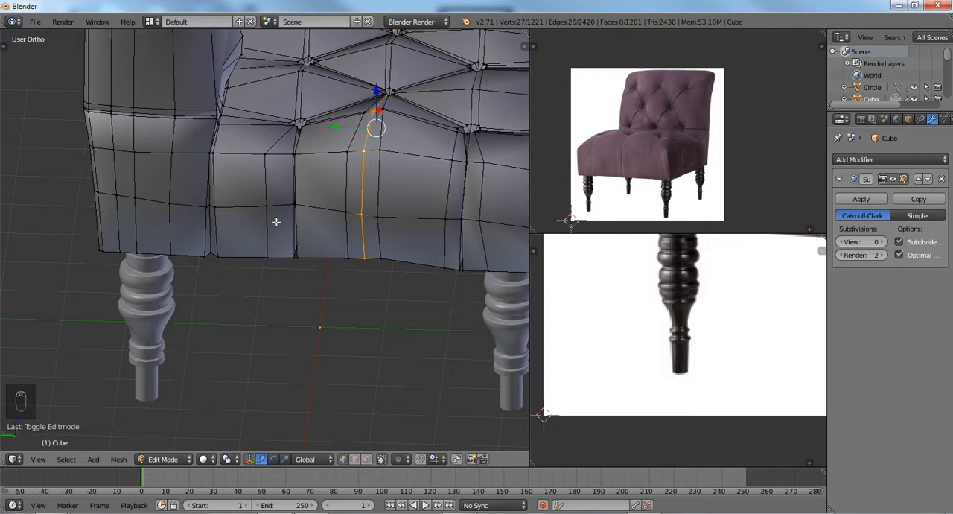
pyautogui.moveTo(343, 196); pyautogui.dragTo(272, 206, button='middle')
pyautogui.press('a')
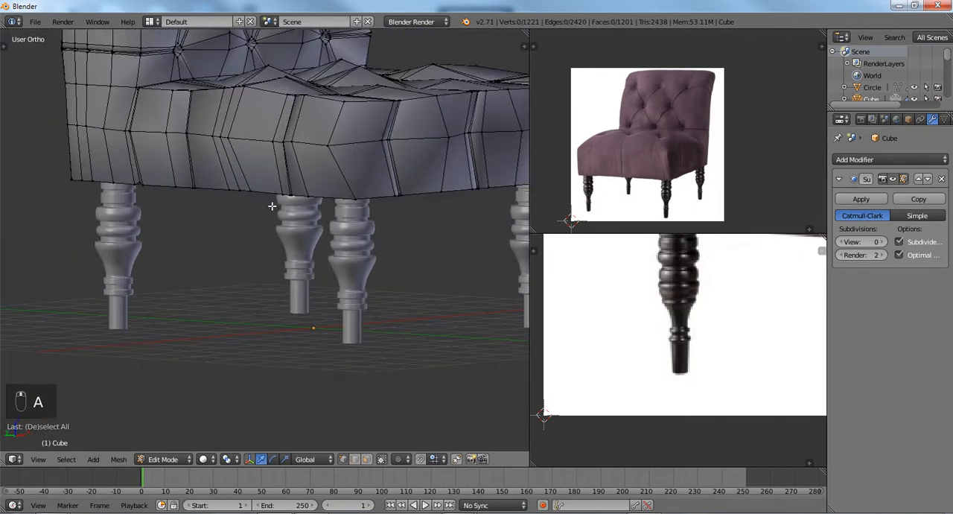
# Bevel the horizontal edge loop around the middle of the seat's sides with two segments and an offset of about 0.44.
pyautogui.keyDown('alt'); pyautogui.rightClick(291, 153); pyautogui.keyUp('alt')
pyautogui.moveTo(291, 153); pyautogui.dragTo(255, 192, button='middle')
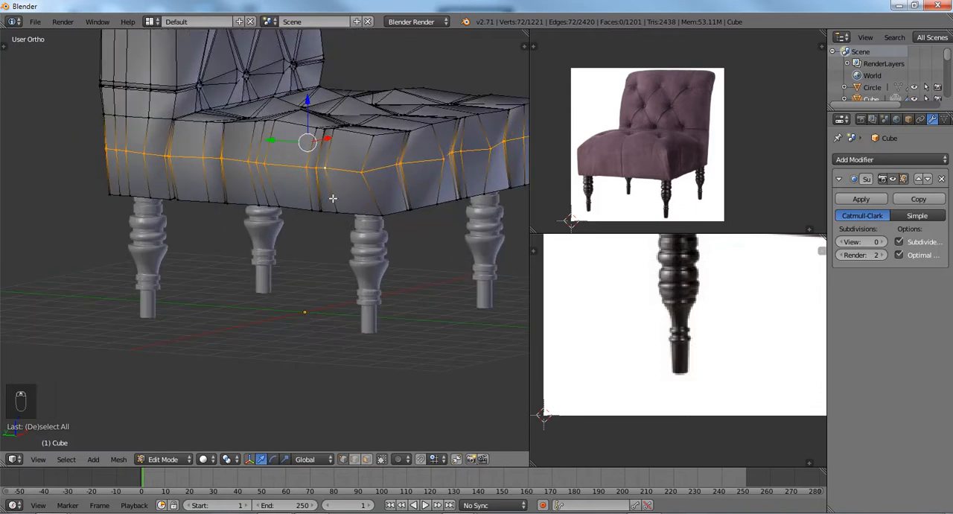
pyautogui.hotkey('ctrl', 'b')
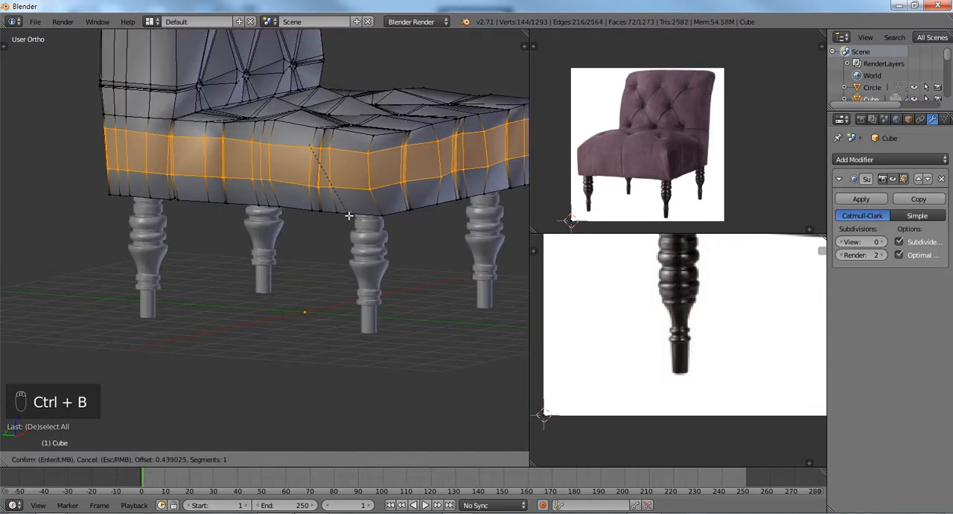
pyautogui.scroll(1, 348, 216)
pyautogui.click(347, 215)
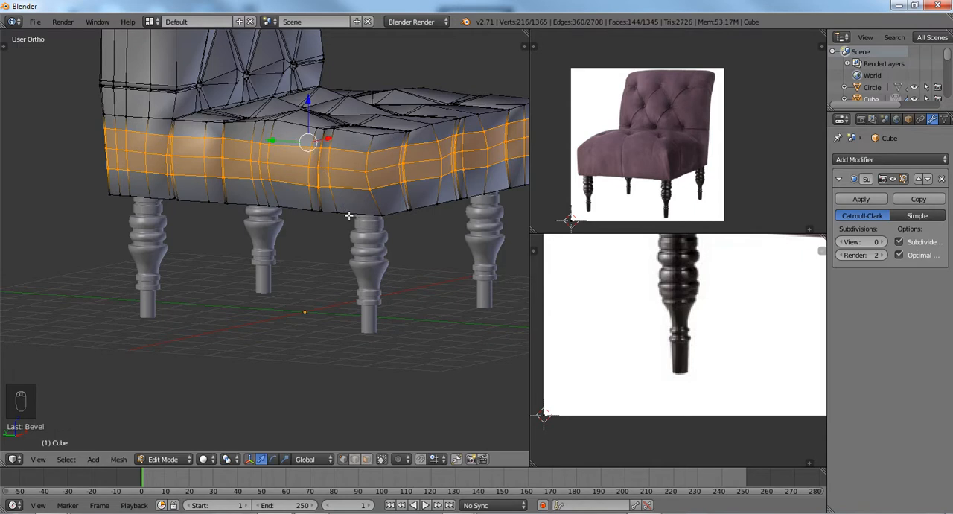
# Leave mesh editing and switch the chair body to Sculpt Mode.
pyautogui.scroll(-1, 347, 215)
pyautogui.click(172, 460)
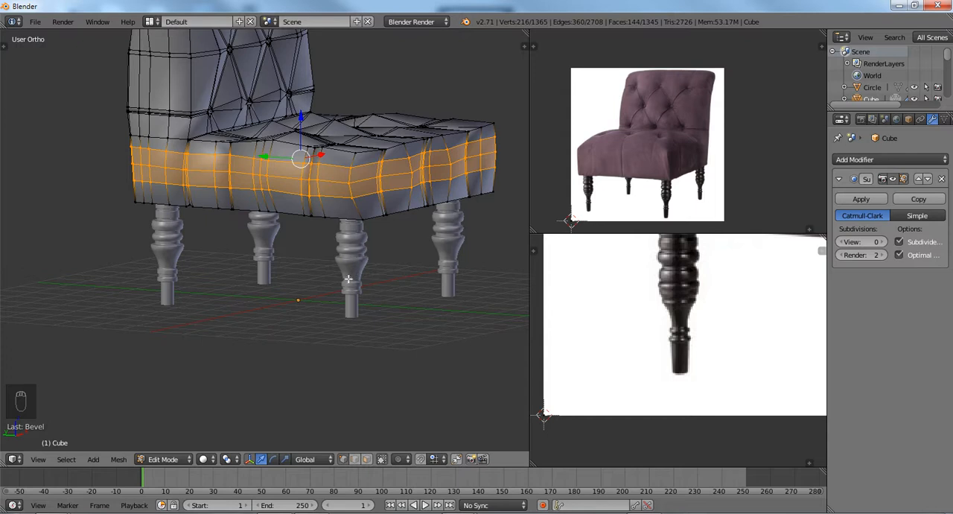
pyautogui.click(178, 459)
pyautogui.click(181, 445)
pyautogui.click(179, 458)
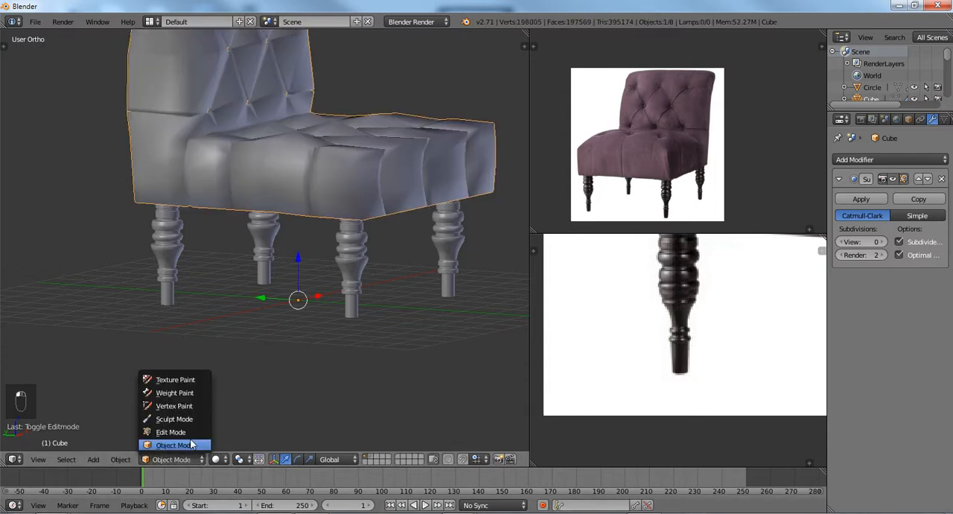
pyautogui.click(175, 376)
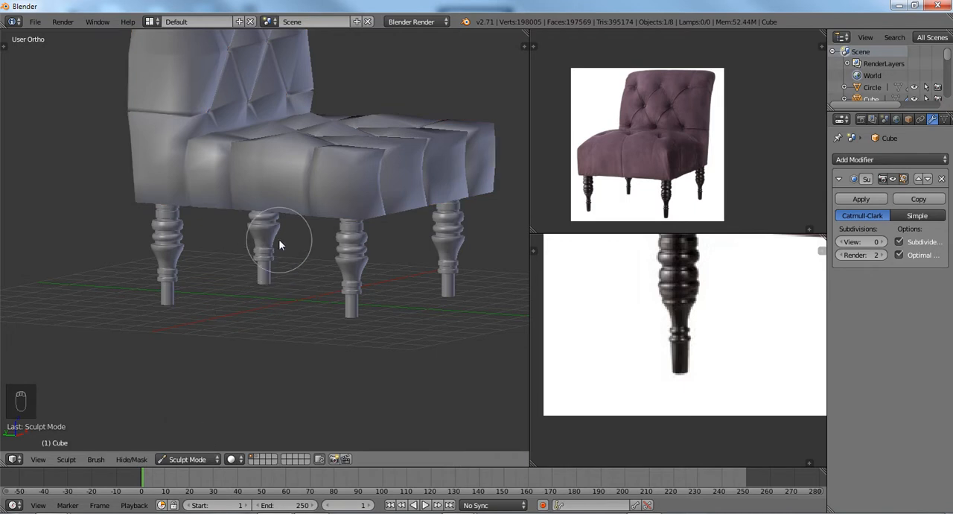
# Set the chair's viewport subdivision level to 3 and turn on its wire display.
pyautogui.hotkey('ctrl', '1')
pyautogui.hotkey('ctrl', '2')
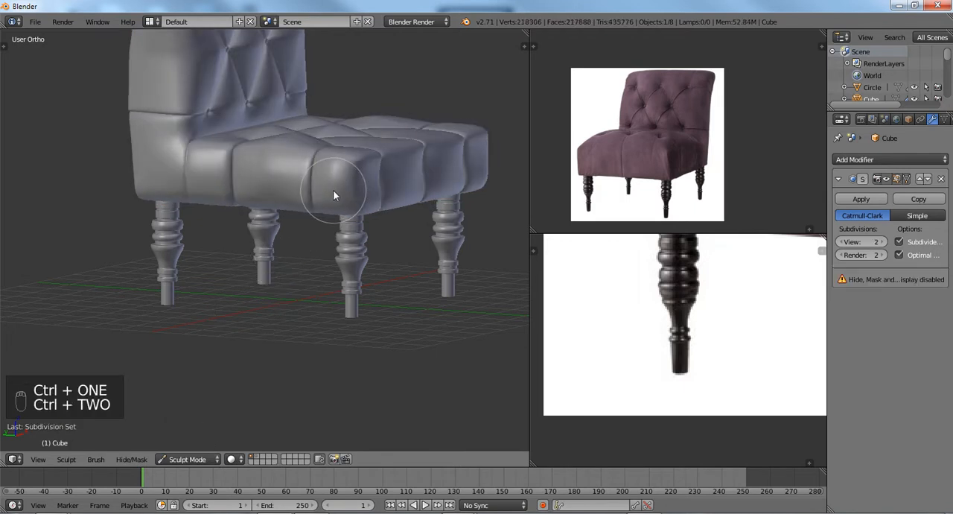
pyautogui.hotkey('ctrl', '3')
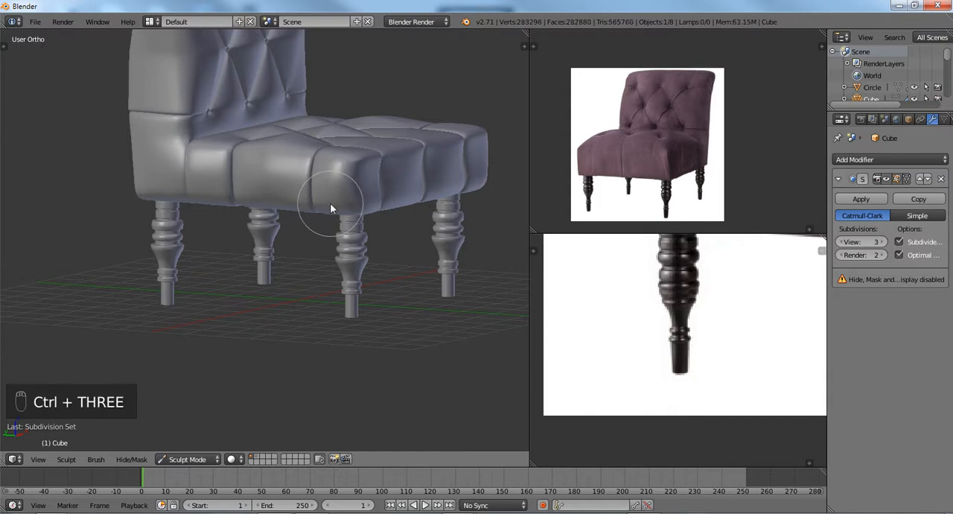
pyautogui.scroll(5, 330, 203)
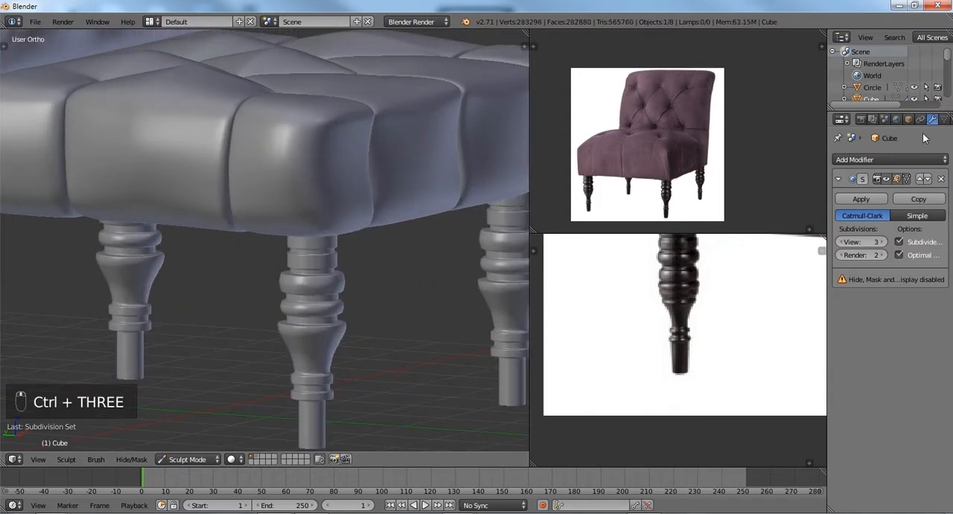
pyautogui.click(909, 119)
pyautogui.click(838, 445)
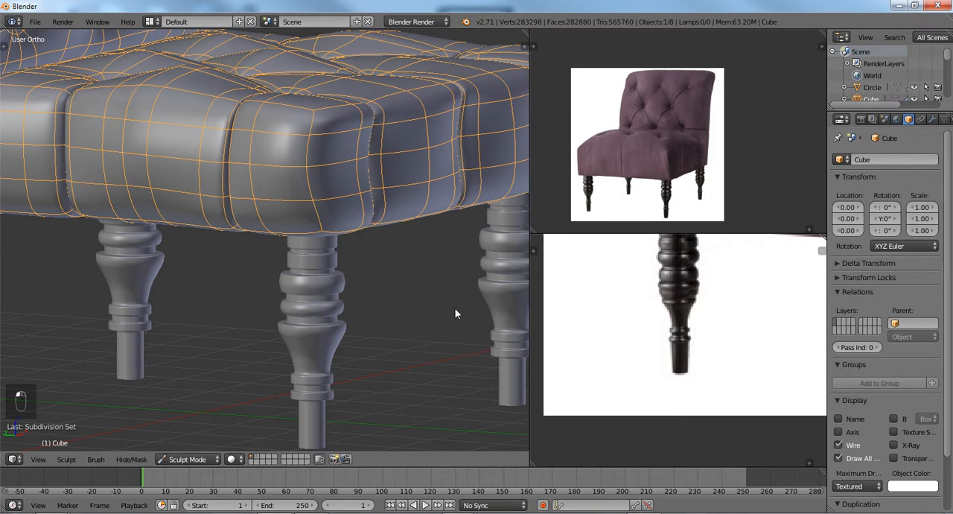
# Activate the Grab brush for shaping the seat's front corner.
pyautogui.moveTo(456, 313); pyautogui.dragTo(283, 311, button='middle')
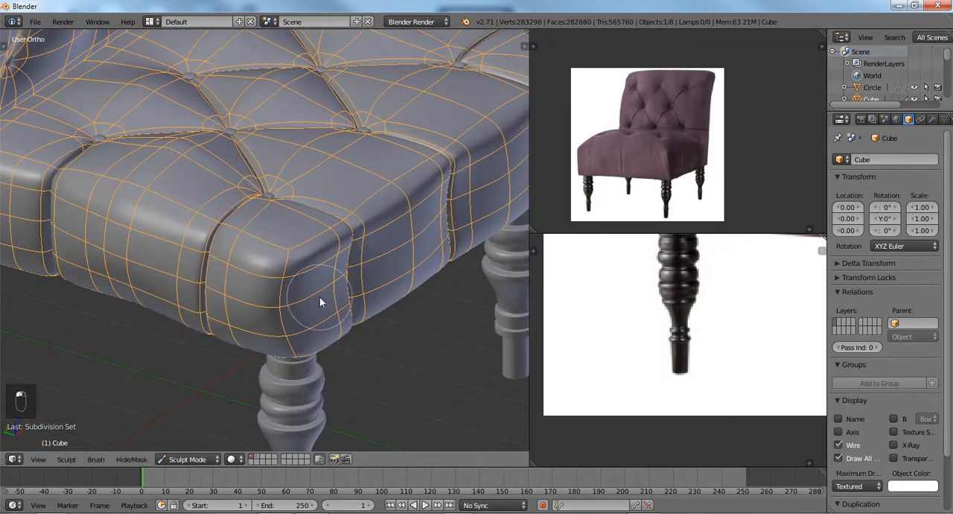
pyautogui.press('t')
pyautogui.press('t')
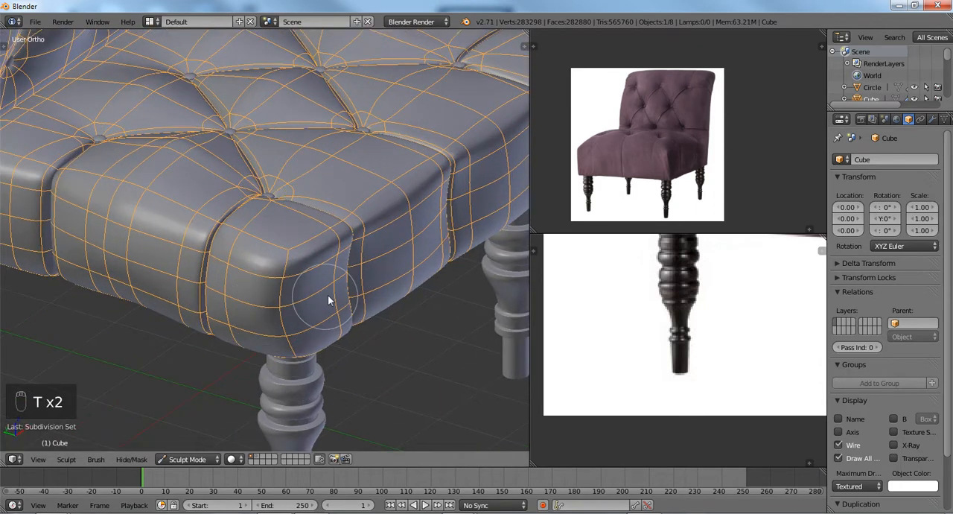
pyautogui.moveTo(329, 298); pyautogui.dragTo(287, 296, button='middle')
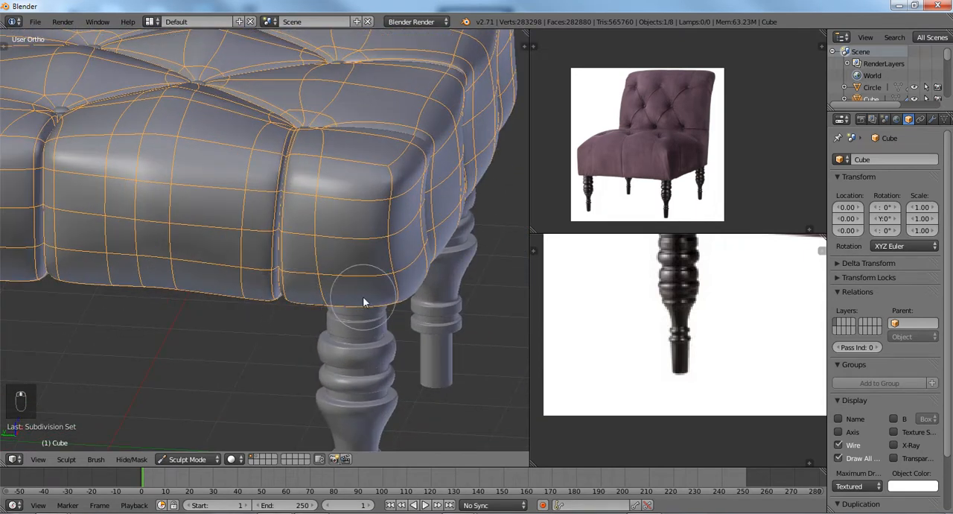
pyautogui.press('g')
pyautogui.moveTo(428, 242); pyautogui.dragTo(428, 217)
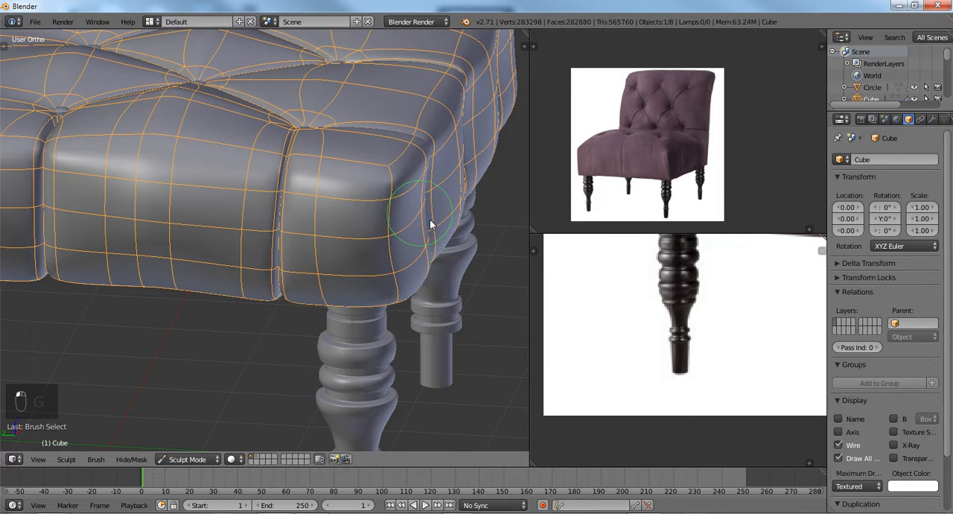
# In Edit Mode, move the four vertices flanking the front-face crease beside the corner about -0.07 along the global Y axis.
pyautogui.press('Tab')
pyautogui.moveTo(430, 219); pyautogui.dragTo(194, 250, button='middle')
pyautogui.rightClick(206, 270)
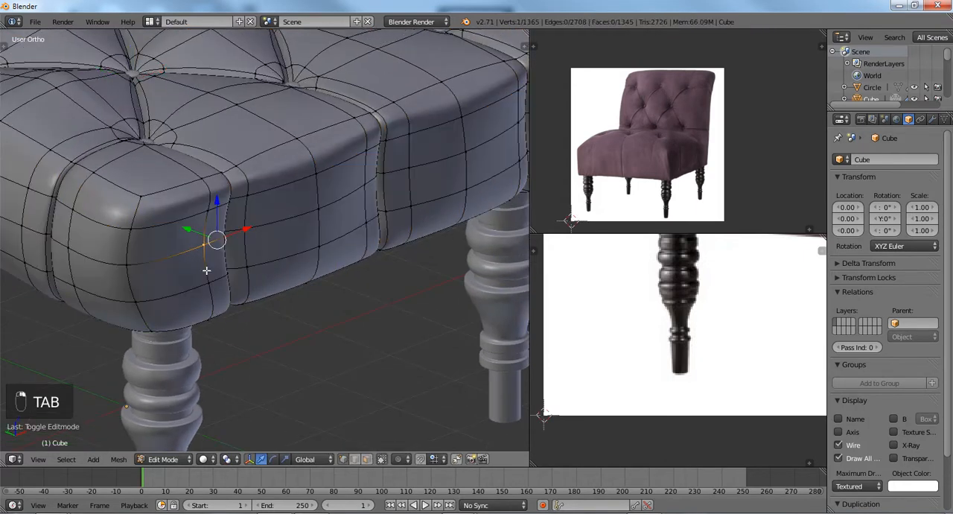
pyautogui.keyDown('shift'); pyautogui.rightClick(206, 270); pyautogui.keyUp('shift')
pyautogui.keyDown('shift'); pyautogui.rightClick(256, 236); pyautogui.keyUp('shift')
pyautogui.keyDown('shift'); pyautogui.rightClick(249, 270); pyautogui.keyUp('shift')
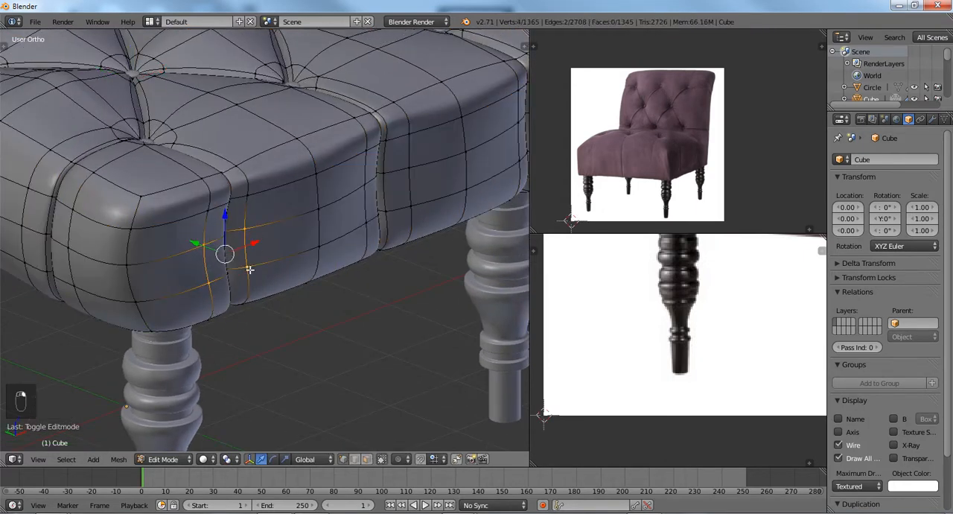
pyautogui.scroll(-1, 249, 269)
pyautogui.scroll(-1, 267, 272)
pyautogui.moveTo(379, 234)
pyautogui.mouseDown(button='middle')
pyautogui.moveTo(311, 231)
pyautogui.moveTo(315, 240)
pyautogui.moveTo(381, 244)
pyautogui.mouseUp(button='middle')
pyautogui.press('g')
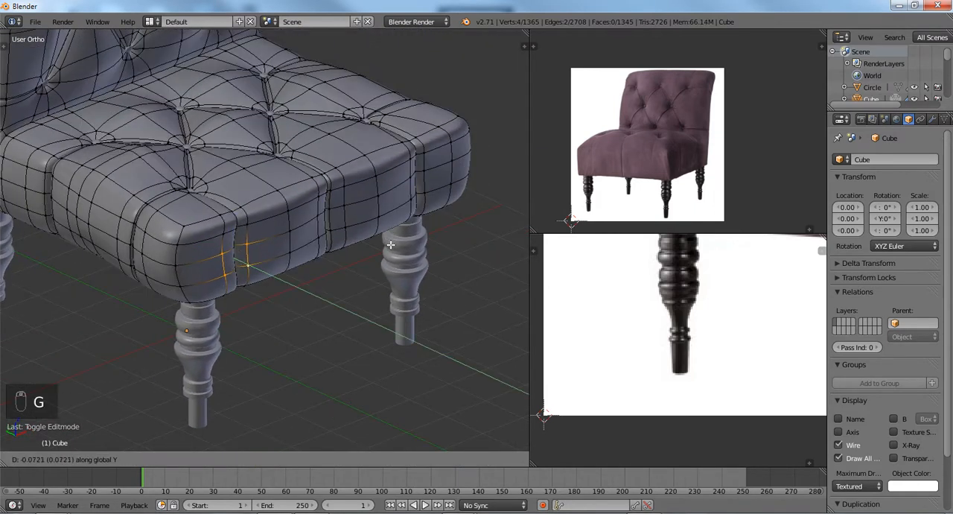
pyautogui.click(390, 245)
# Move the vertex on the seat's front corner edge about -0.03 along the global Y axis and return to Sculpt Mode.
pyautogui.rightClick(161, 265)
pyautogui.press('g')
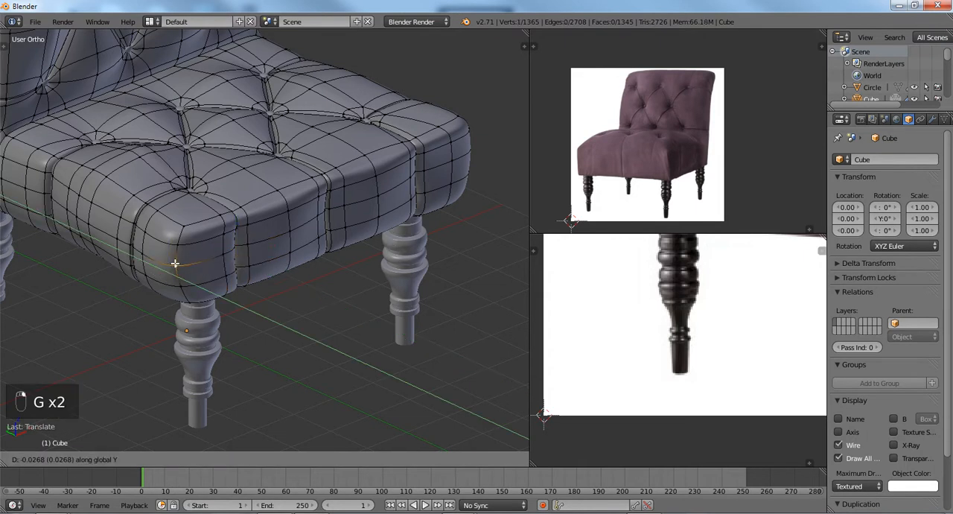
pyautogui.click(175, 263)
pyautogui.press('Tab')
pyautogui.scroll(3, 180, 269)
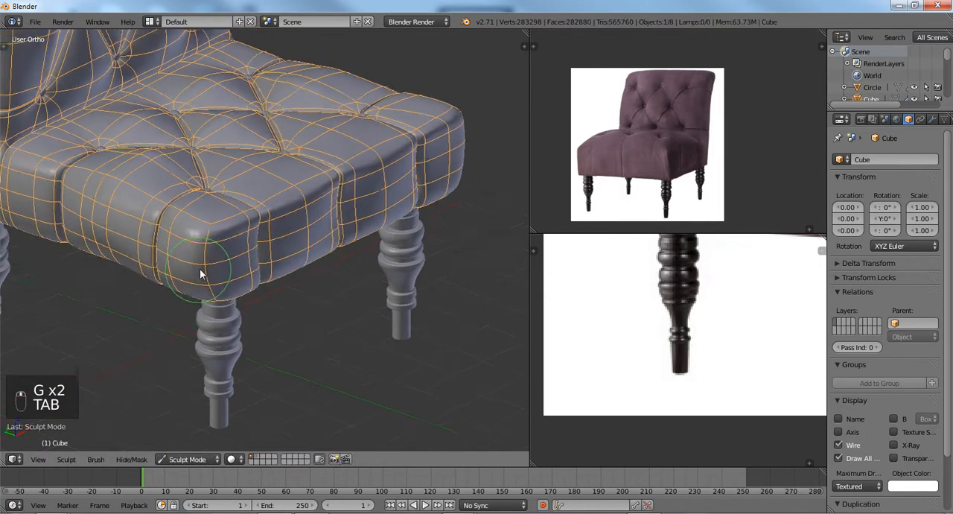
pyautogui.press('9')
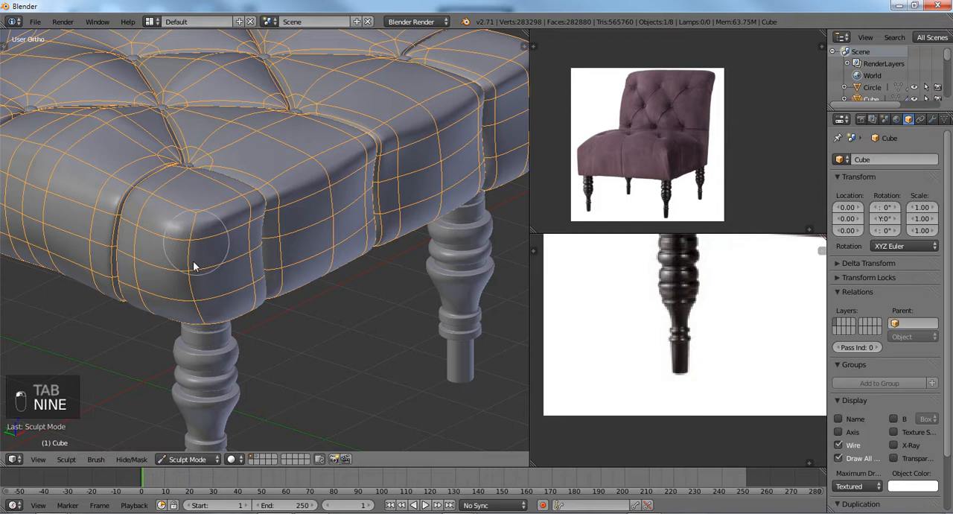
# Examine the seat's corners and sides from several angles and check the sculpt brush's symmetry settings.
pyautogui.moveTo(198, 297); pyautogui.dragTo(206, 249, button='middle')
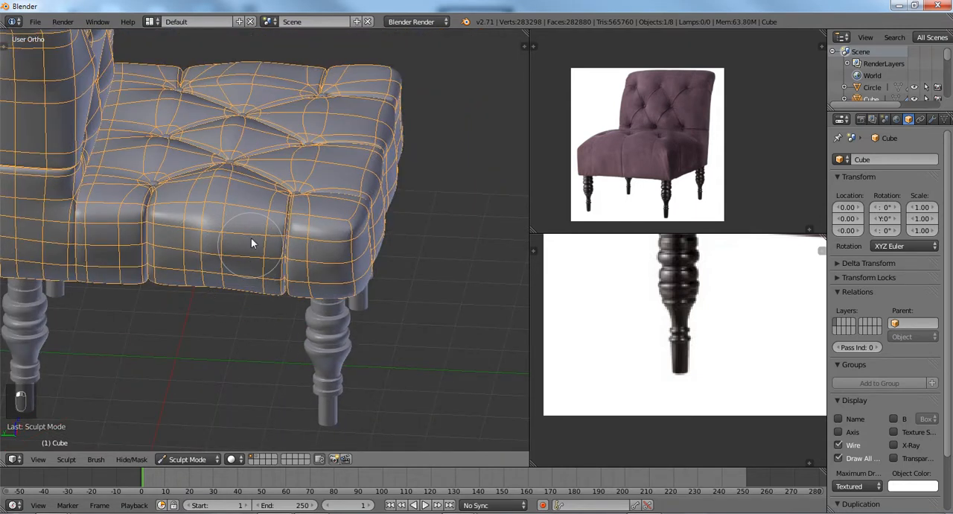
pyautogui.moveTo(279, 264); pyautogui.dragTo(90, 379, button='middle')
pyautogui.press('t')
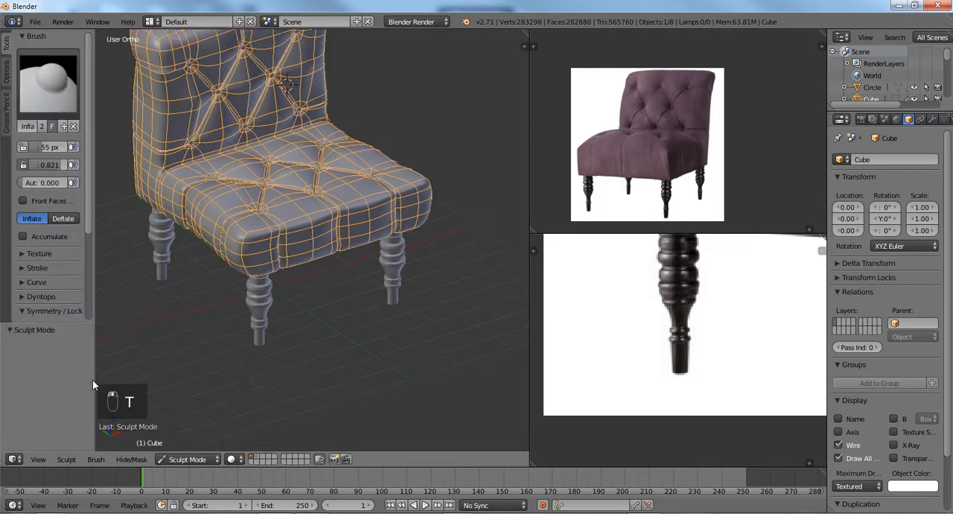
pyautogui.scroll(-5, 40, 309)
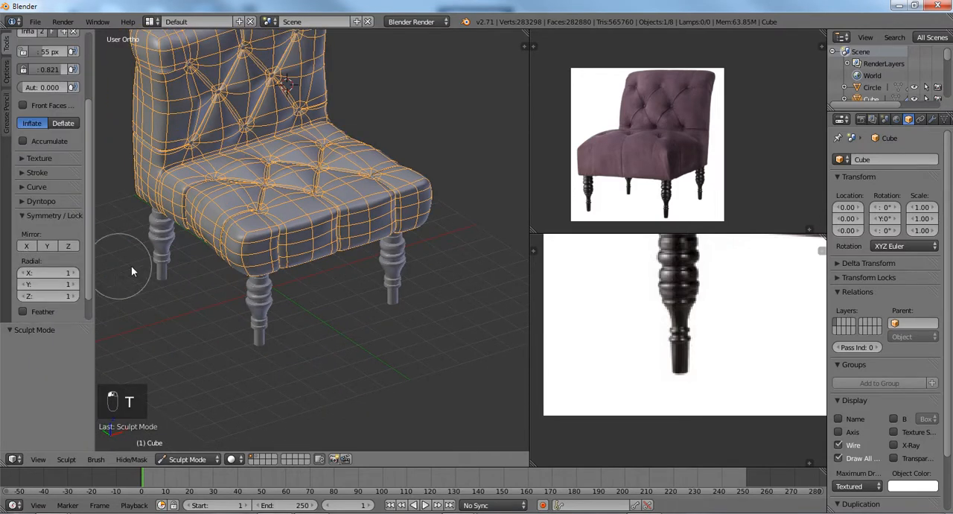
pyautogui.scroll(4, 131, 265)
pyautogui.press('t')
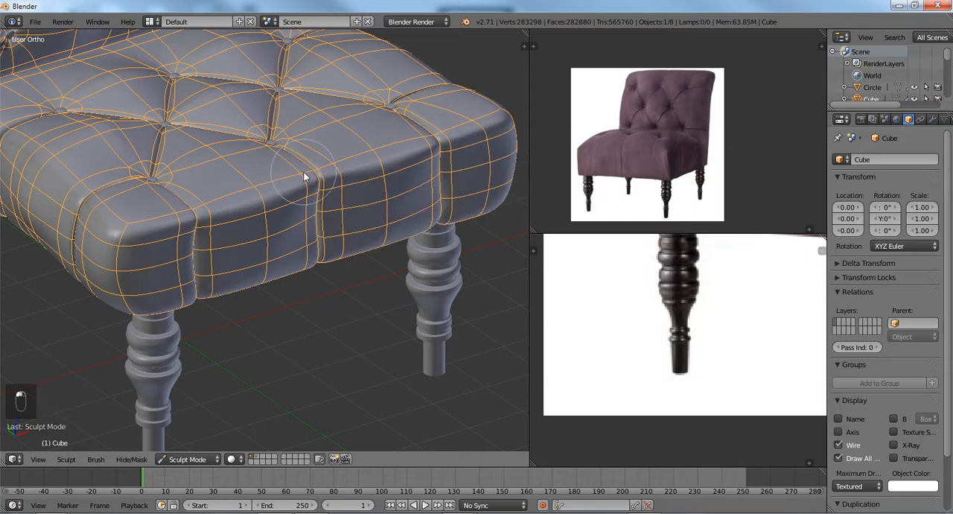
pyautogui.moveTo(303, 171); pyautogui.dragTo(288, 213, button='middle')
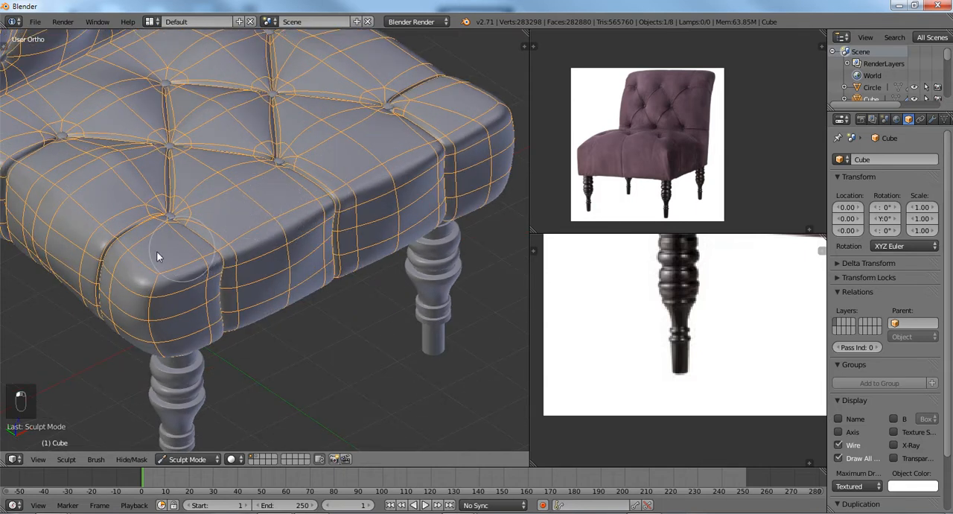
pyautogui.moveTo(174, 274); pyautogui.dragTo(205, 206, button='middle')
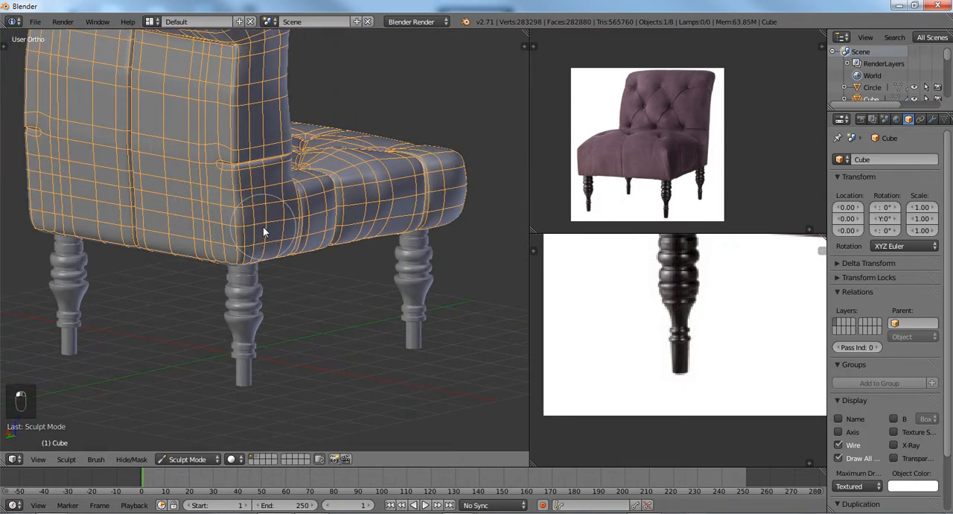
# Undo the most recent sculpting changes on the chair.
pyautogui.hotkey('ctrl', 'z')
pyautogui.hotkey('ctrl', 'z')
pyautogui.hotkey('ctrl', 'z')
pyautogui.hotkey('ctrl', 'z')
# Examine the backrest's outline and the tufting of the backrest and seat from the front, side and above.
pyautogui.moveTo(261, 230); pyautogui.dragTo(181, 168, button='middle')
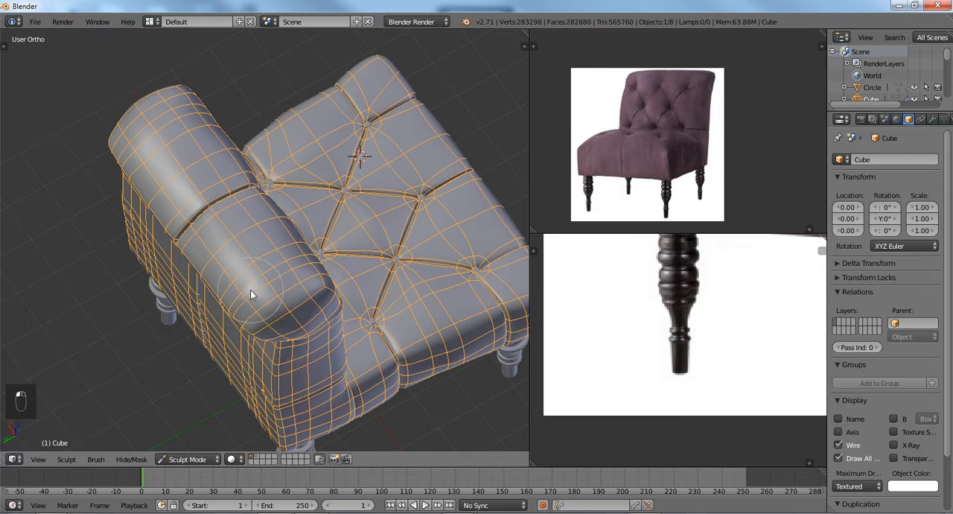
pyautogui.moveTo(286, 275); pyautogui.dragTo(163, 213, button='middle')
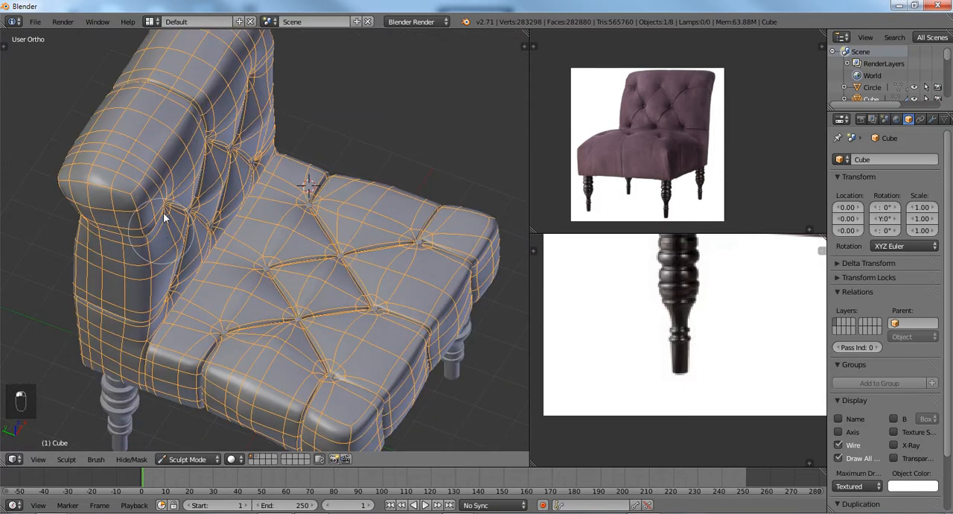
pyautogui.moveTo(166, 165); pyautogui.dragTo(275, 290, button='middle')
pyautogui.scroll(3, 128, 182)
pyautogui.scroll(1, 216, 201)
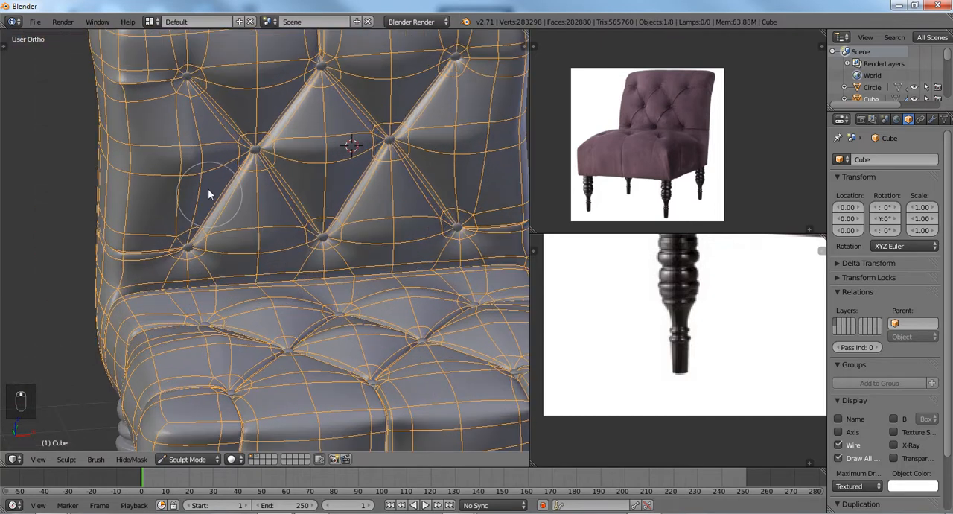
pyautogui.keyDown('shift'); pyautogui.moveTo(323, 169); pyautogui.dragTo(296, 178, button='middle'); pyautogui.keyUp('shift')
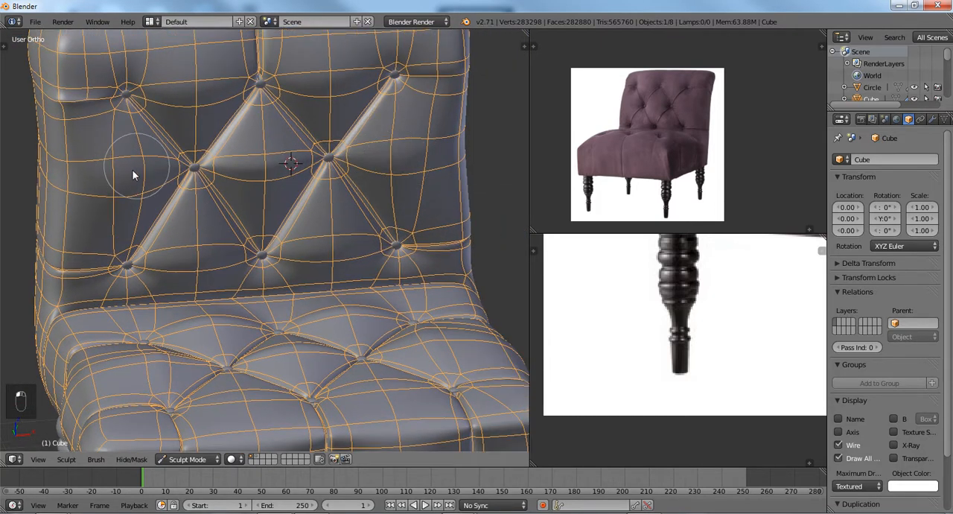
pyautogui.scroll(2, 198, 132)
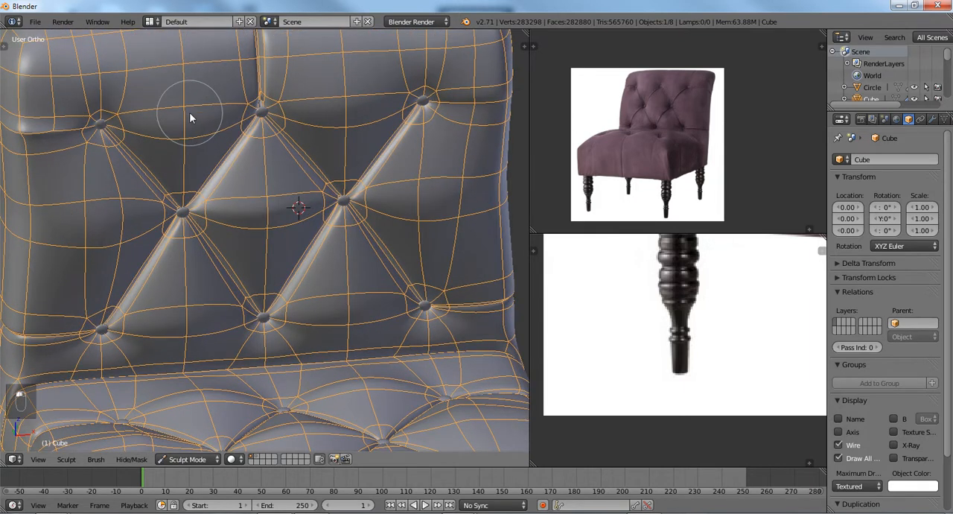
pyautogui.keyDown('shift'); pyautogui.moveTo(307, 136); pyautogui.dragTo(240, 181, button='middle'); pyautogui.keyUp('shift')
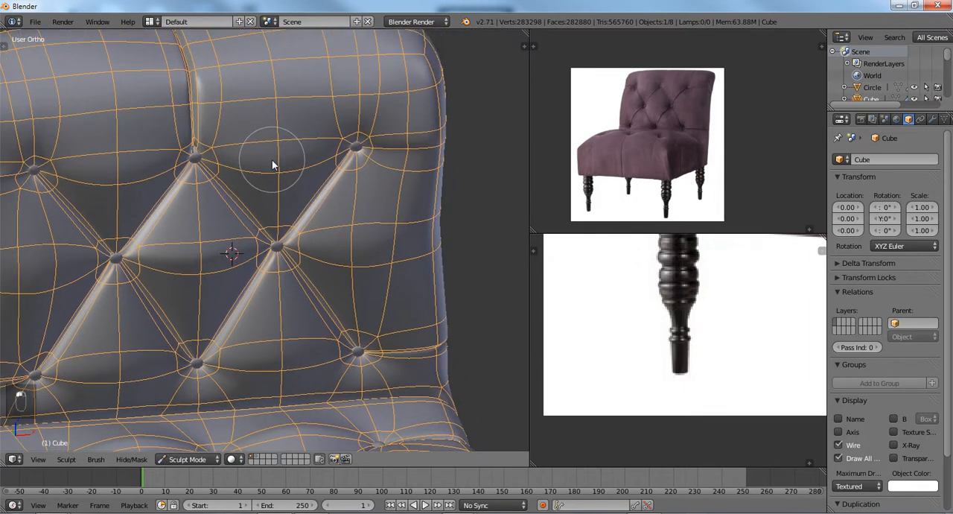
pyautogui.scroll(-1, 269, 212)
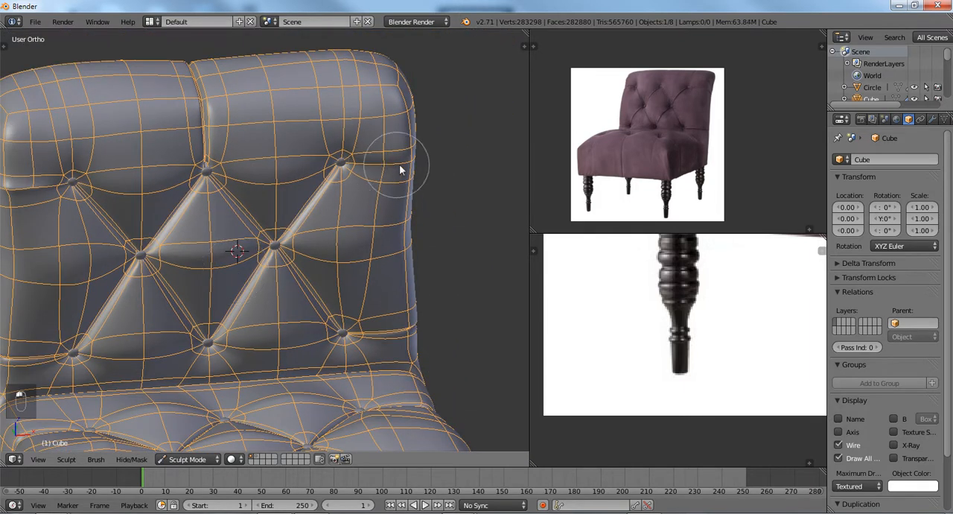
pyautogui.moveTo(359, 288); pyautogui.dragTo(293, 213, button='middle')
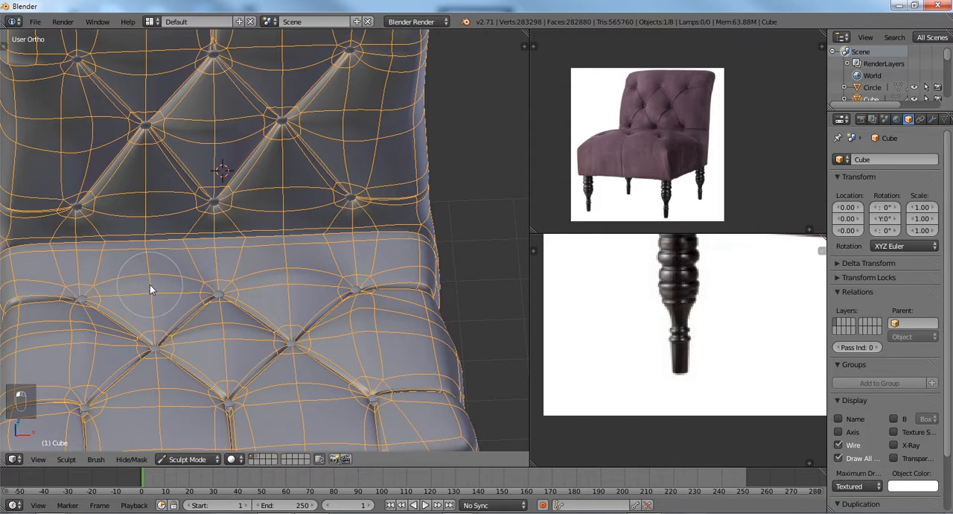
pyautogui.moveTo(387, 280); pyautogui.dragTo(233, 238, button='middle')
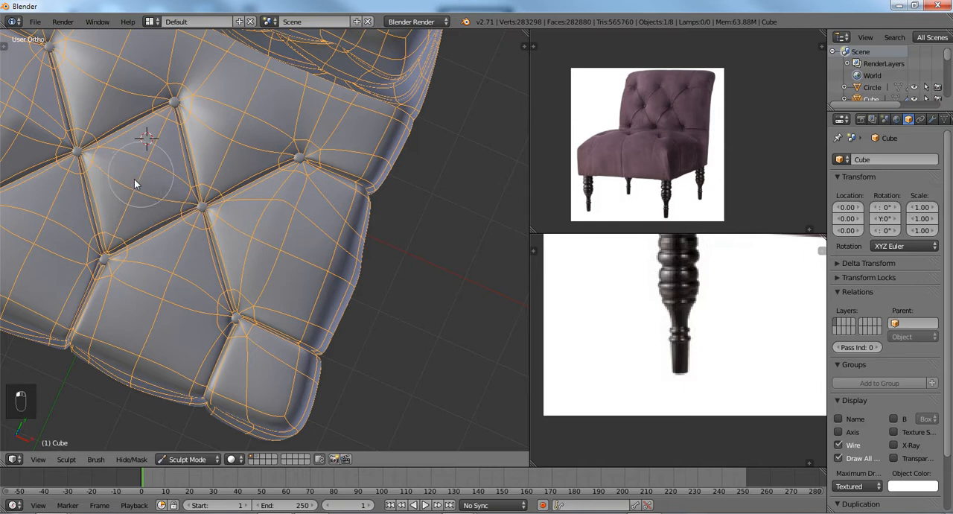
pyautogui.moveTo(134, 179); pyautogui.dragTo(156, 171, button='middle')
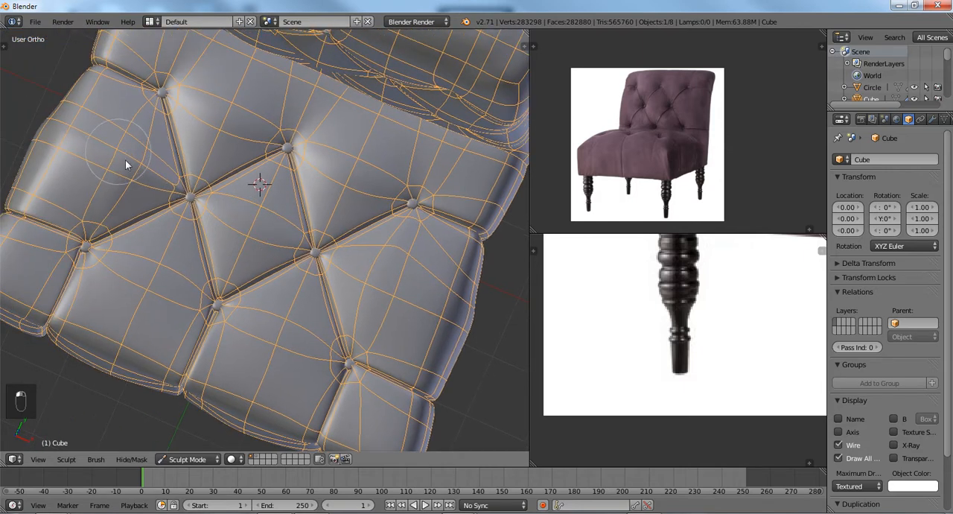
pyautogui.keyDown('shift'); pyautogui.moveTo(135, 257); pyautogui.dragTo(145, 227, button='middle'); pyautogui.keyUp('shift')
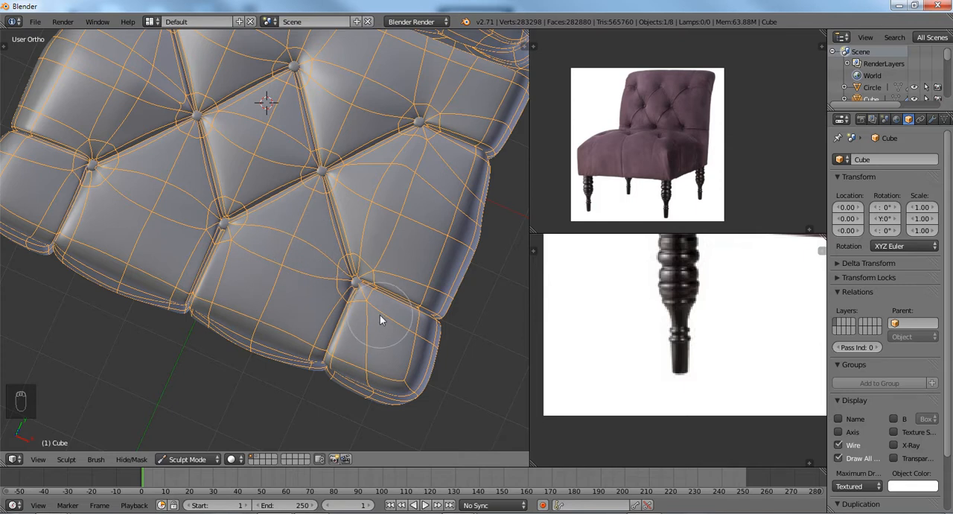
pyautogui.moveTo(380, 315)
pyautogui.mouseDown(button='middle')
pyautogui.moveTo(341, 300)
pyautogui.moveTo(243, 216)
pyautogui.moveTo(354, 251)
pyautogui.moveTo(276, 230)
pyautogui.moveTo(291, 219)
pyautogui.moveTo(233, 260)
pyautogui.moveTo(339, 255)
pyautogui.moveTo(300, 288)
pyautogui.moveTo(379, 169)
pyautogui.mouseUp(button='middle')
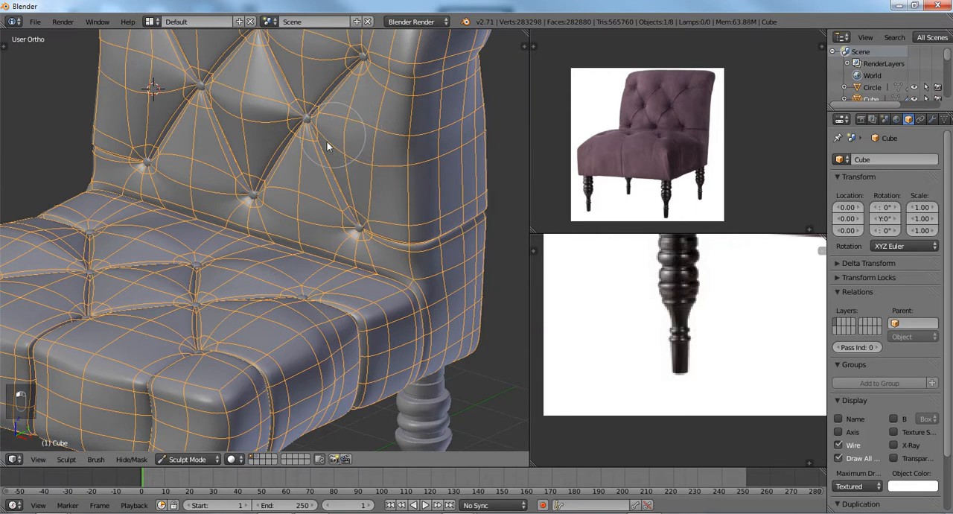
# In Edit Mode's front view, add the vertices at mid-height of the backrest's -X side edge to the selection, including hidden ones.
pyautogui.scroll(-2, 327, 142)
pyautogui.press('Tab')
pyautogui.moveTo(327, 143)
pyautogui.mouseDown(button='middle')
pyautogui.moveTo(373, 157)
pyautogui.moveTo(442, 157)
pyautogui.moveTo(315, 207)
pyautogui.moveTo(351, 202)
pyautogui.moveTo(260, 202)
pyautogui.mouseUp(button='middle')
pyautogui.press('KP_1')
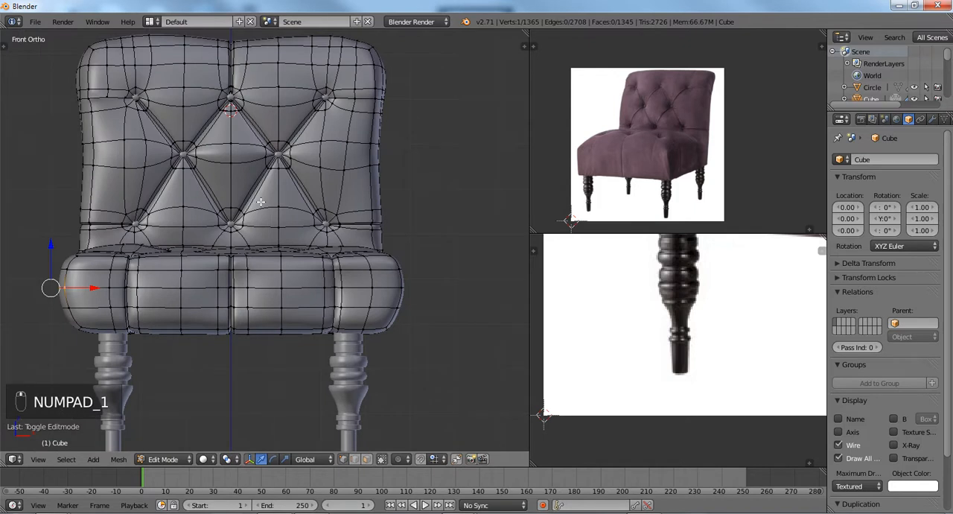
pyautogui.keyDown('shift'); pyautogui.moveTo(144, 174); pyautogui.dragTo(246, 230, button='middle'); pyautogui.keyUp('shift')
pyautogui.scroll(1, 245, 230)
pyautogui.scroll(-1, 246, 230)
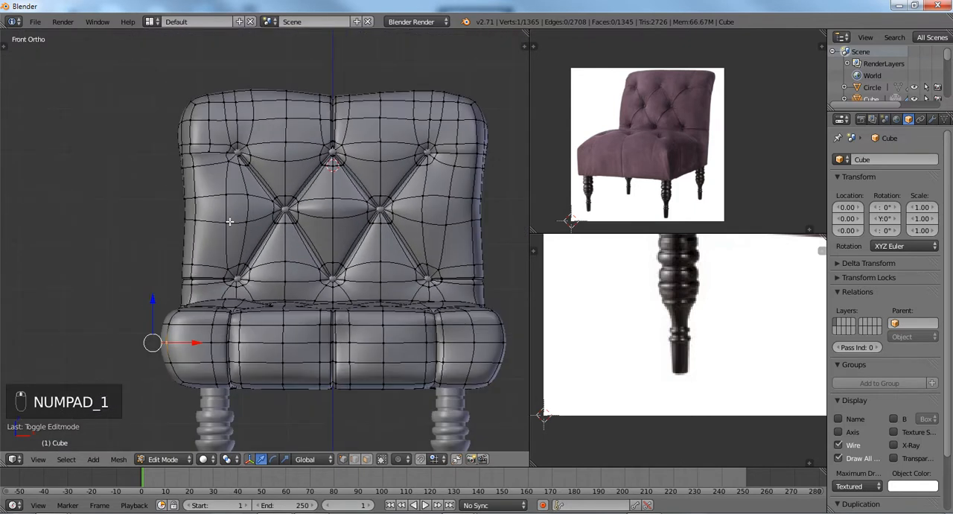
pyautogui.press('z')
pyautogui.moveTo(139, 199)
pyautogui.keyDown('ctrl'); pyautogui.mouseDown()
pyautogui.moveTo(195, 192)
pyautogui.moveTo(199, 236)
pyautogui.moveTo(177, 244)
pyautogui.mouseUp(); pyautogui.keyUp('ctrl')
pyautogui.press('z')
pyautogui.press('g')
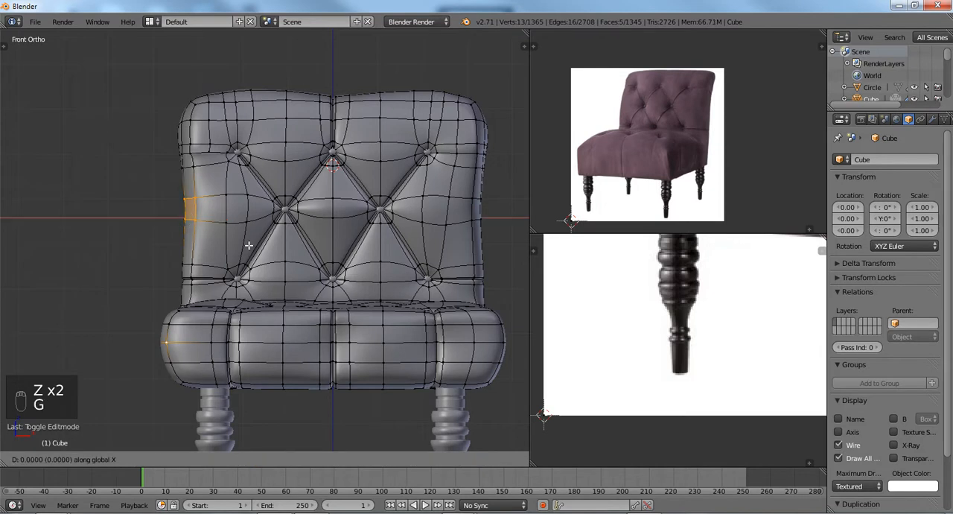
pyautogui.rightClick(248, 244)
# Enable proportional editing, deselect the seat vertex, and move the backrest side vertices about -0.08 along global X with proportional size 0.51.
pyautogui.press('o')
pyautogui.press('g')
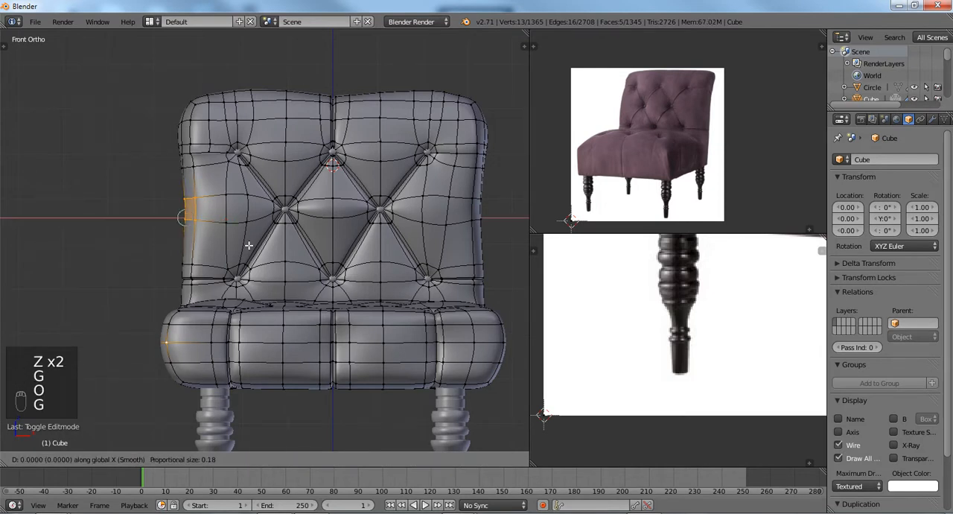
pyautogui.rightClick(242, 245)
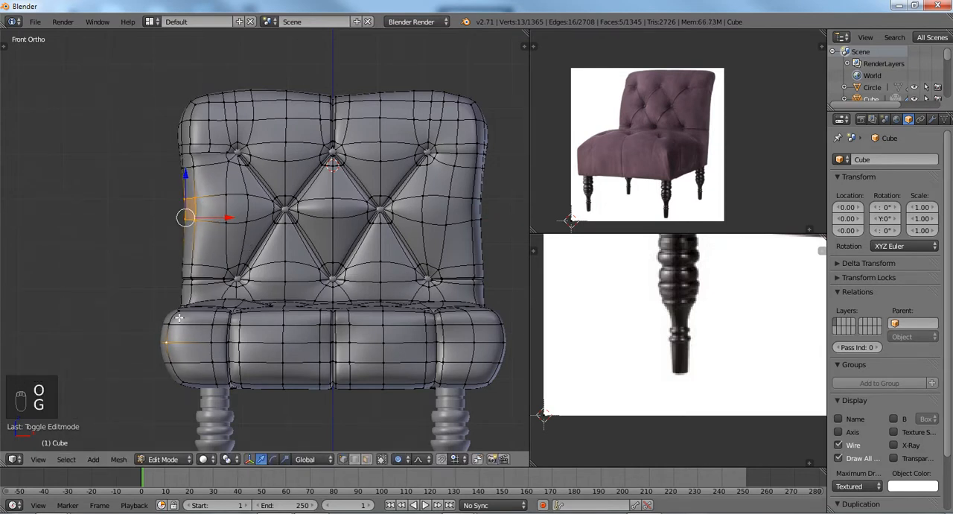
pyautogui.press('c')
pyautogui.middleClick(169, 338)
pyautogui.rightClick(169, 338)
pyautogui.press('g')
pyautogui.press('x')
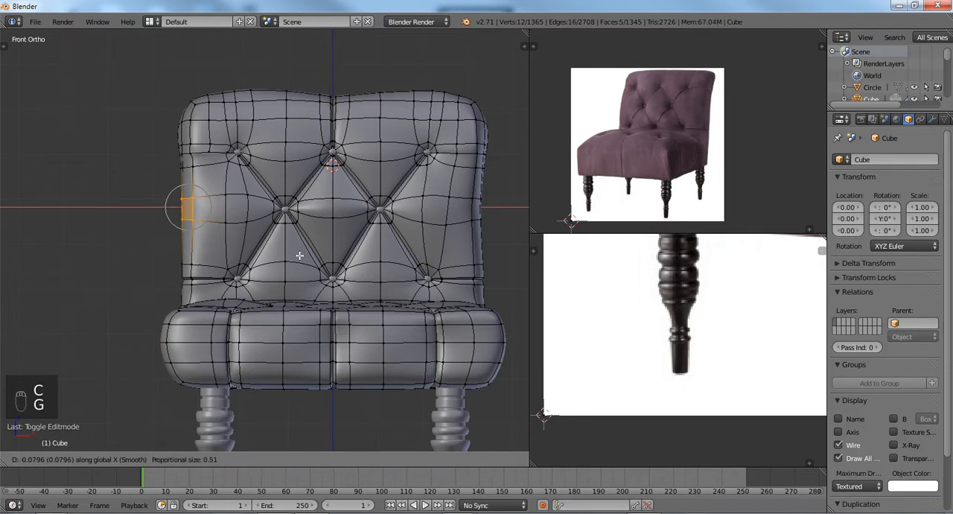
pyautogui.click(328, 227)
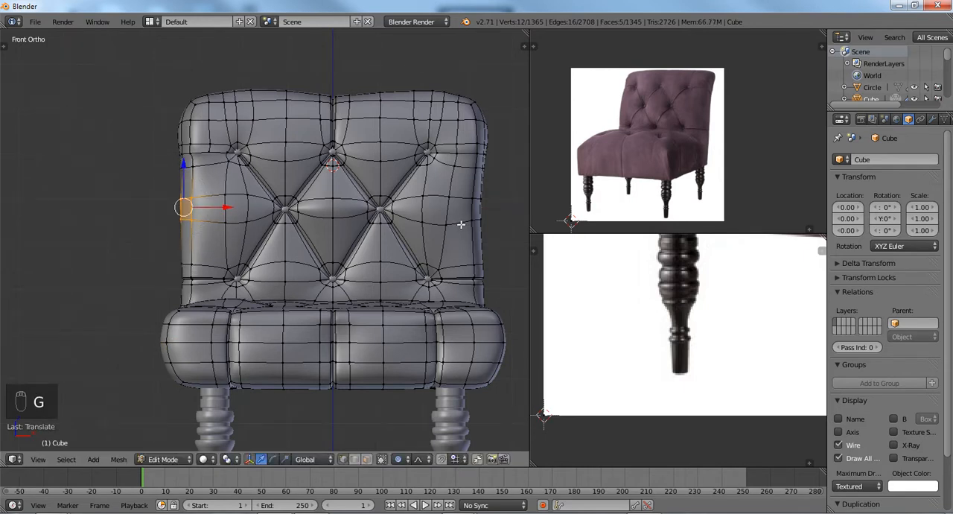
# Select the matching vertices on the backrest's +X side edge and move them about 0.08 along global X with proportional size 0.62.
pyautogui.press('a')
pyautogui.press('z')
pyautogui.moveTo(503, 212)
pyautogui.keyDown('ctrl'); pyautogui.mouseDown()
pyautogui.moveTo(487, 176)
pyautogui.moveTo(464, 207)
pyautogui.moveTo(522, 223)
pyautogui.mouseUp(); pyautogui.keyUp('ctrl')
pyautogui.press('g')
pyautogui.press('x')
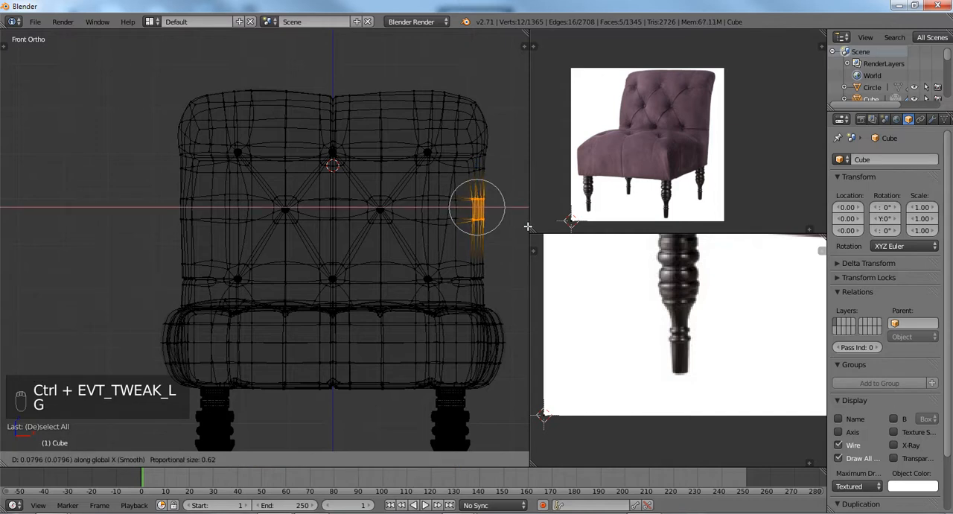
pyautogui.click(528, 225)
pyautogui.scroll(-1, 263, 233)
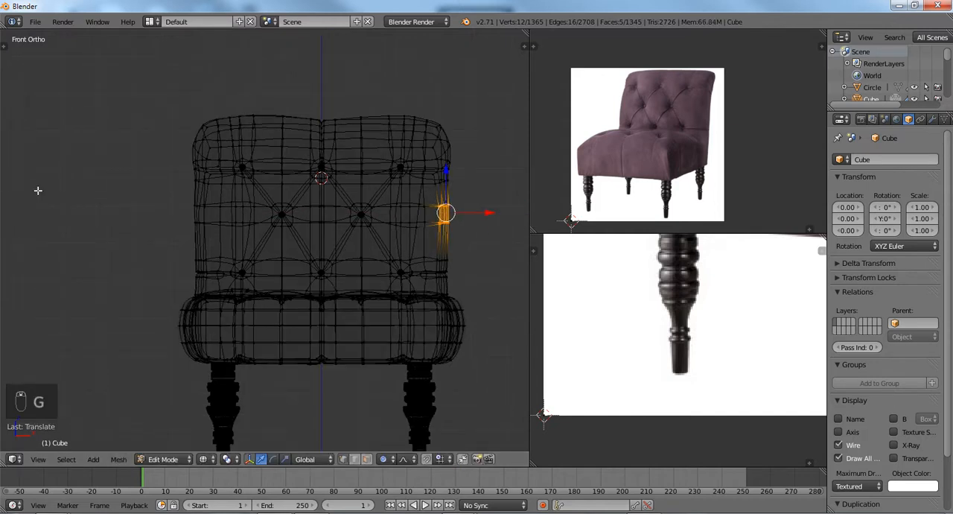
pyautogui.press('a')
pyautogui.press('z')
# In the back view, select the two opposite vertical edges on the sides of the backrest's rear panel, below the top roll.
pyautogui.keyDown('shift'); pyautogui.moveTo(303, 311); pyautogui.dragTo(279, 290, button='middle'); pyautogui.keyUp('shift')
pyautogui.scroll(2, 274, 209)
pyautogui.scroll(-2, 280, 292)
pyautogui.press('KP_7')
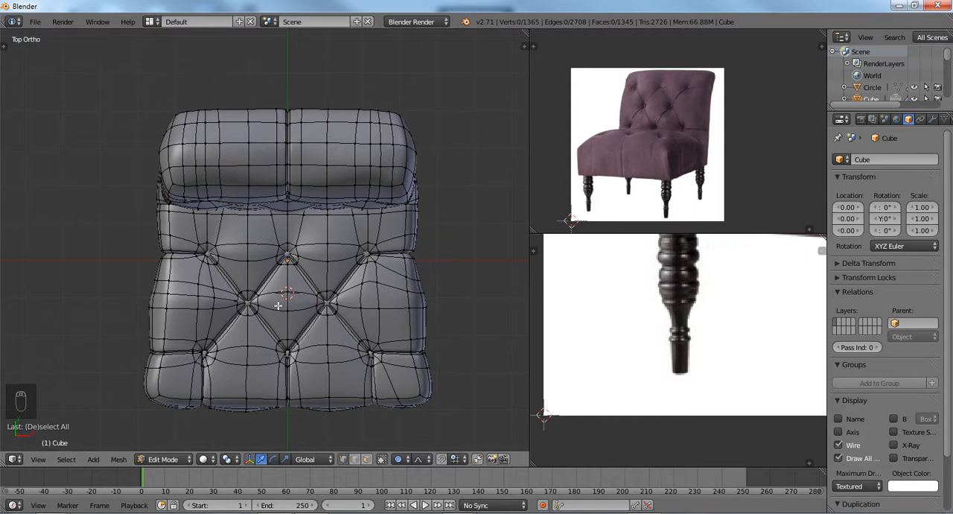
pyautogui.press('ctrl+KP_1')
pyautogui.keyDown('shift'); pyautogui.moveTo(295, 222); pyautogui.dragTo(300, 290, button='middle'); pyautogui.keyUp('shift')
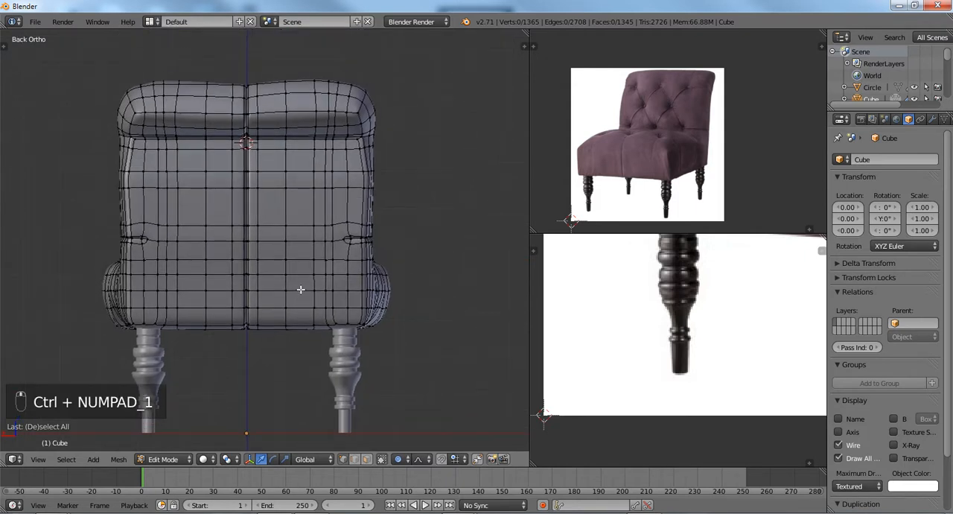
pyautogui.scroll(1, 320, 209)
pyautogui.rightClick(384, 161)
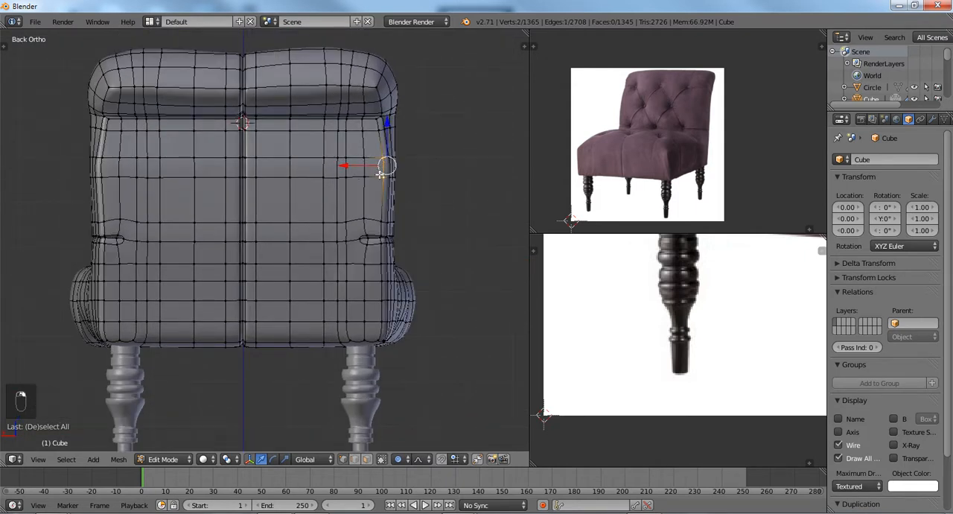
pyautogui.keyDown('shift'); pyautogui.rightClick(101, 161); pyautogui.keyUp('shift')
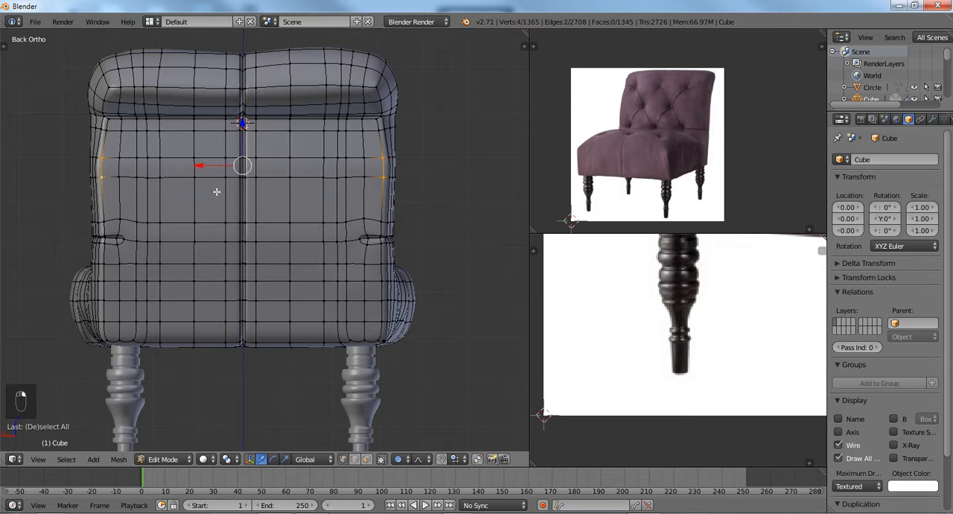
pyautogui.press('g')
pyautogui.press('x')
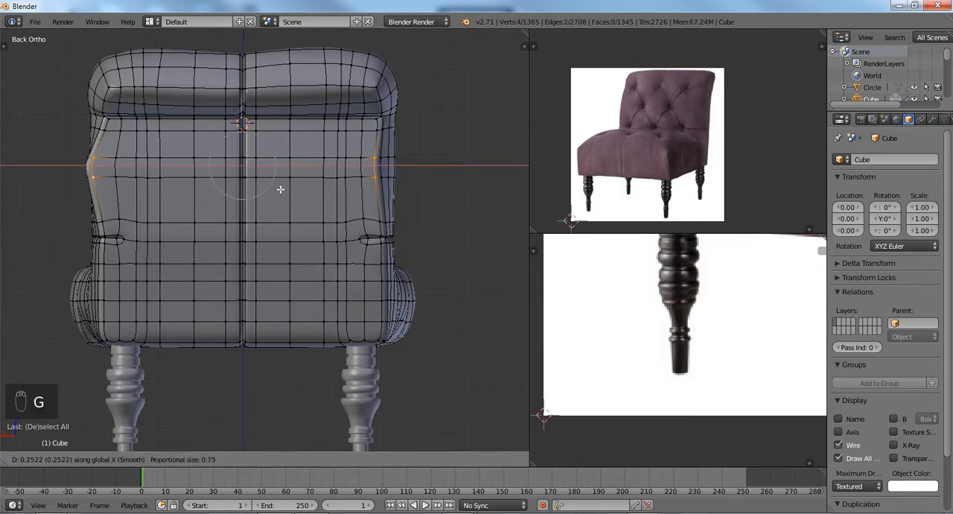
pyautogui.scroll(1, 280, 189)
pyautogui.rightClick(281, 189)
# Scale the two selected rear-panel edges to about 0.95 along global X with proportional size 1.21.
pyautogui.press('s')
pyautogui.press('x')
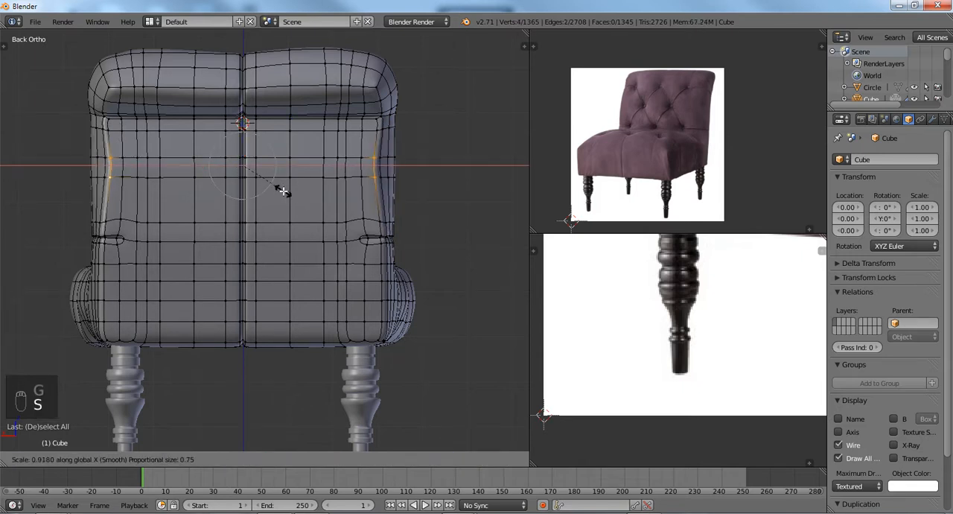
pyautogui.scroll(-5, 283, 191)
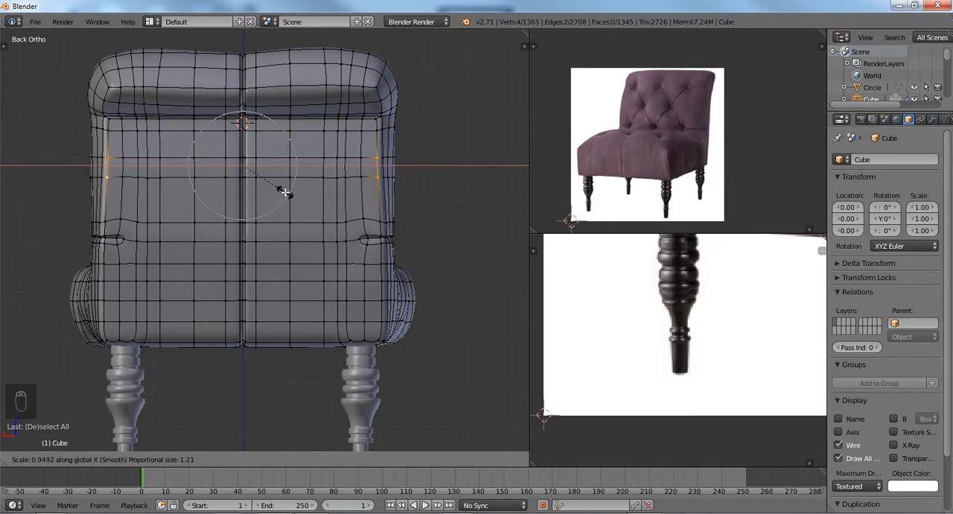
pyautogui.click(285, 193)
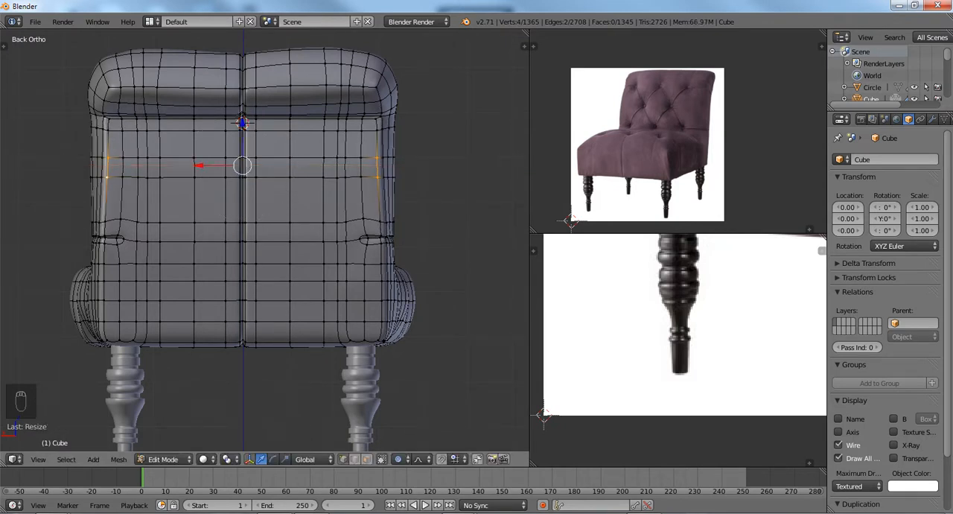
# Examine the chair's rear panel, tufted backrest, seat and rear seam corner from several angles.
pyautogui.press('Tab')
pyautogui.moveTo(288, 198)
pyautogui.mouseDown(button='middle')
pyautogui.moveTo(163, 223)
pyautogui.moveTo(196, 201)
pyautogui.moveTo(231, 220)
pyautogui.mouseUp(button='middle')
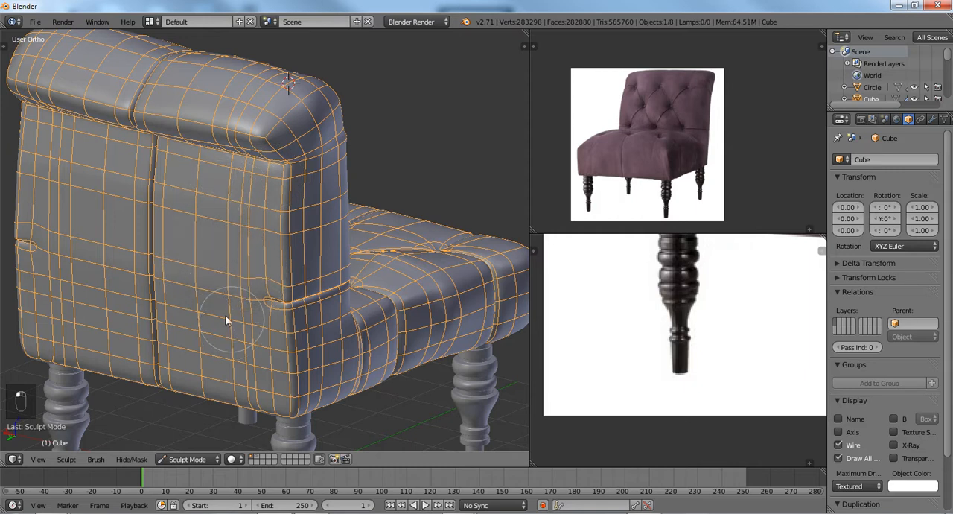
pyautogui.moveTo(227, 321); pyautogui.dragTo(186, 289, button='middle')
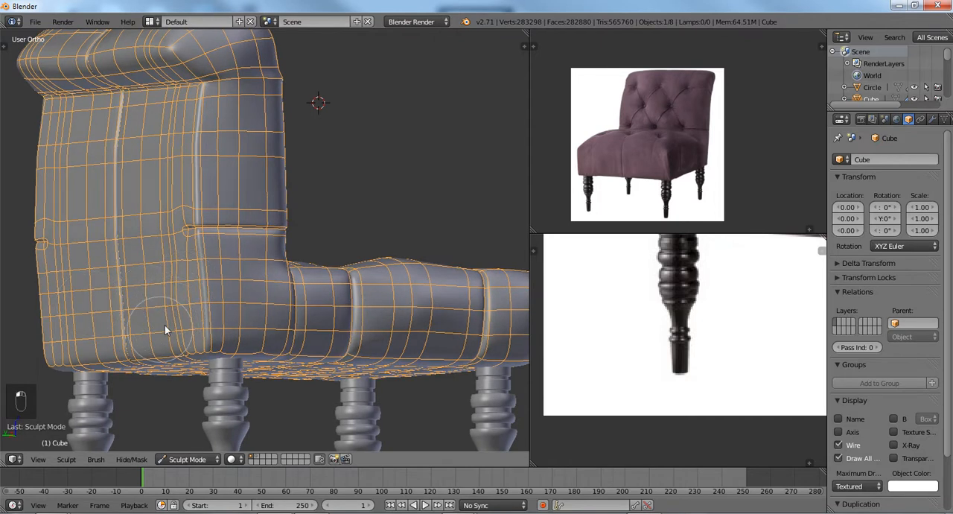
pyautogui.moveTo(240, 261)
pyautogui.mouseDown(button='middle')
pyautogui.moveTo(144, 272)
pyautogui.moveTo(219, 211)
pyautogui.moveTo(185, 213)
pyautogui.moveTo(316, 218)
pyautogui.moveTo(237, 233)
pyautogui.moveTo(159, 159)
pyautogui.mouseUp(button='middle')
pyautogui.press('Tab')
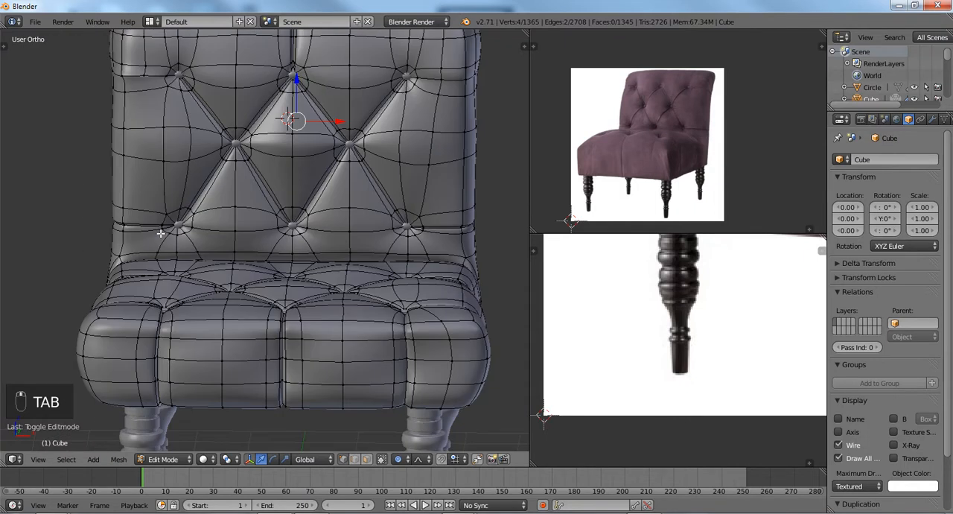
pyautogui.press('Tab')
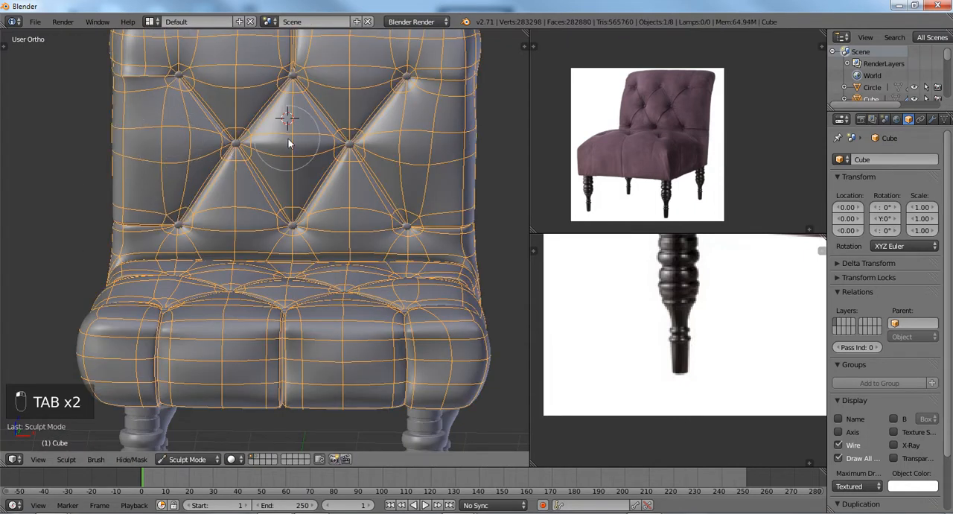
pyautogui.keyDown('shift'); pyautogui.moveTo(294, 101); pyautogui.dragTo(294, 169, button='middle'); pyautogui.keyUp('shift')
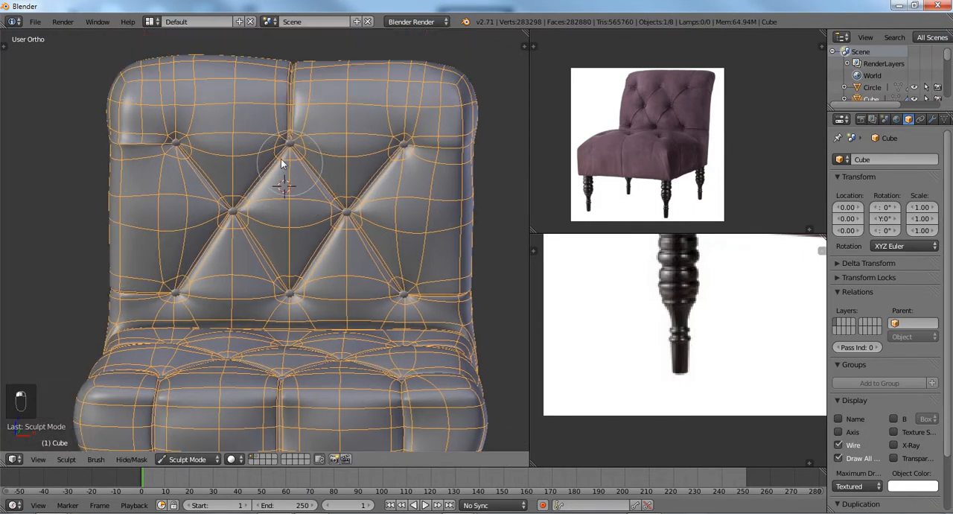
pyautogui.moveTo(345, 154); pyautogui.dragTo(276, 120, button='middle')
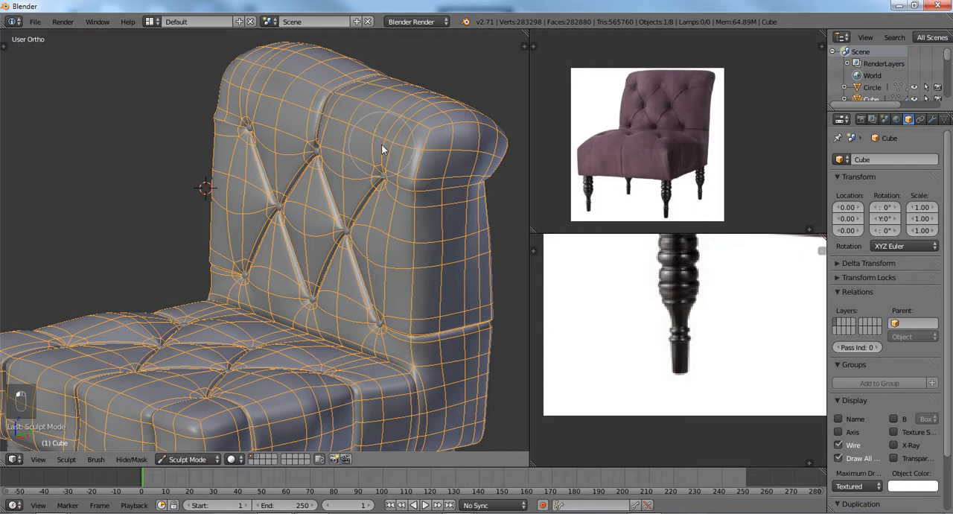
pyautogui.moveTo(273, 133); pyautogui.dragTo(217, 117, button='middle')
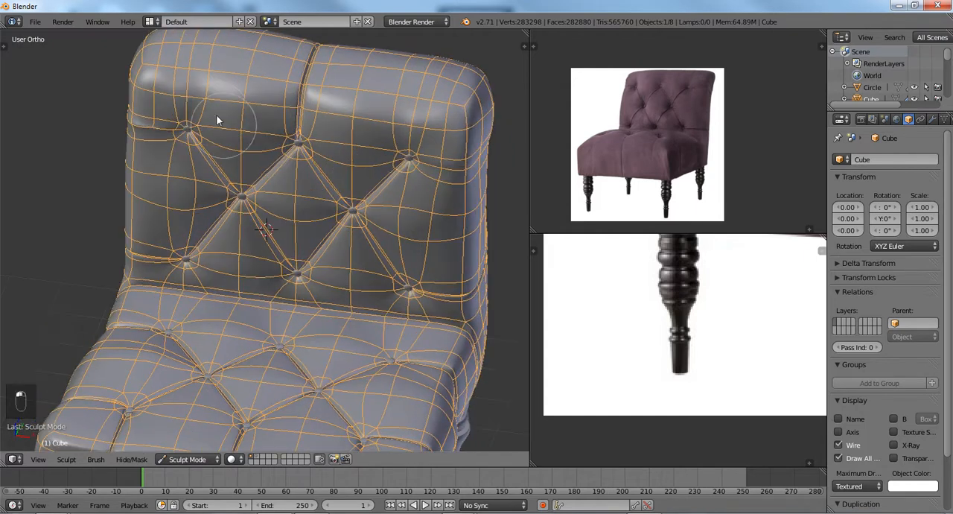
pyautogui.moveTo(199, 288); pyautogui.dragTo(272, 254, button='middle')
pyautogui.moveTo(204, 252); pyautogui.dragTo(318, 248, button='middle')
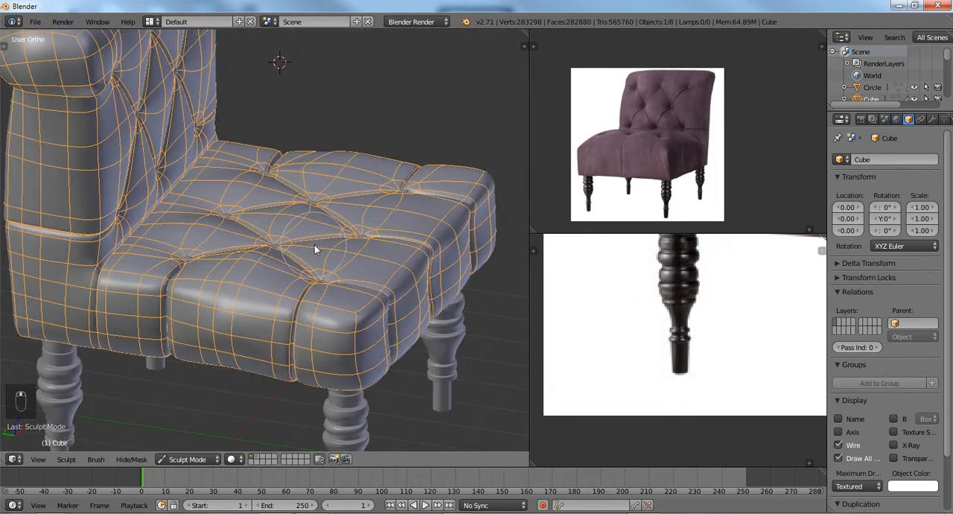
pyautogui.moveTo(192, 262); pyautogui.dragTo(258, 243, button='middle')
pyautogui.scroll(3, 268, 240)
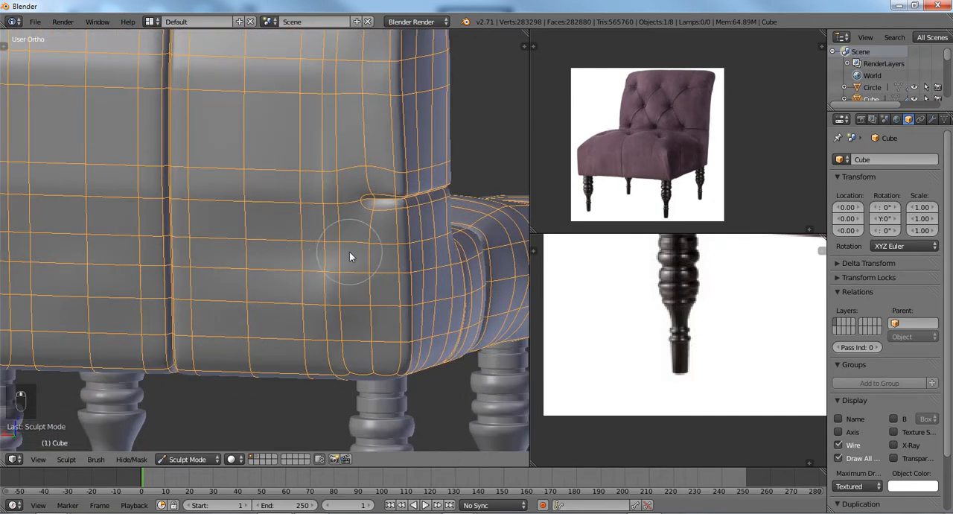
pyautogui.scroll(4, 349, 250)
# Return the chair to Edit Mode and set its subdivision level to 0.
pyautogui.press('Tab')
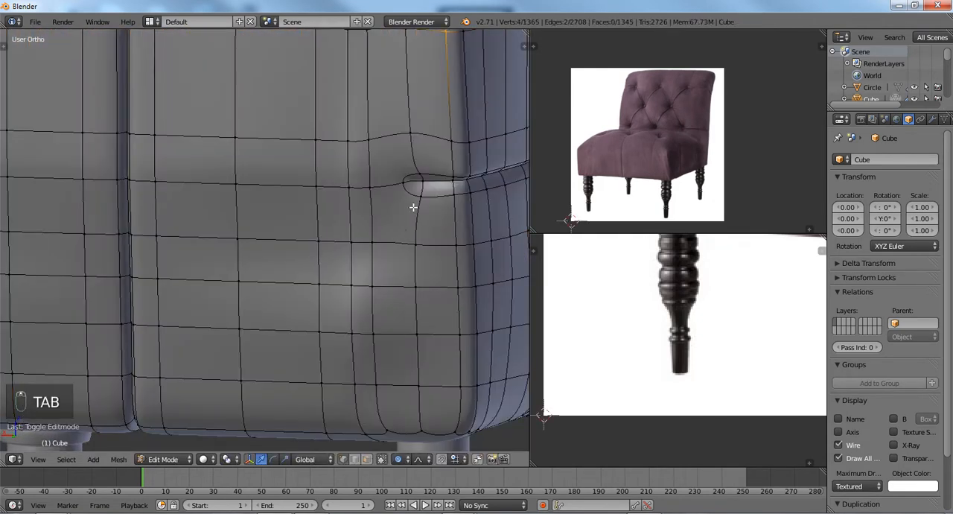
pyautogui.hotkey('ctrl', '0')
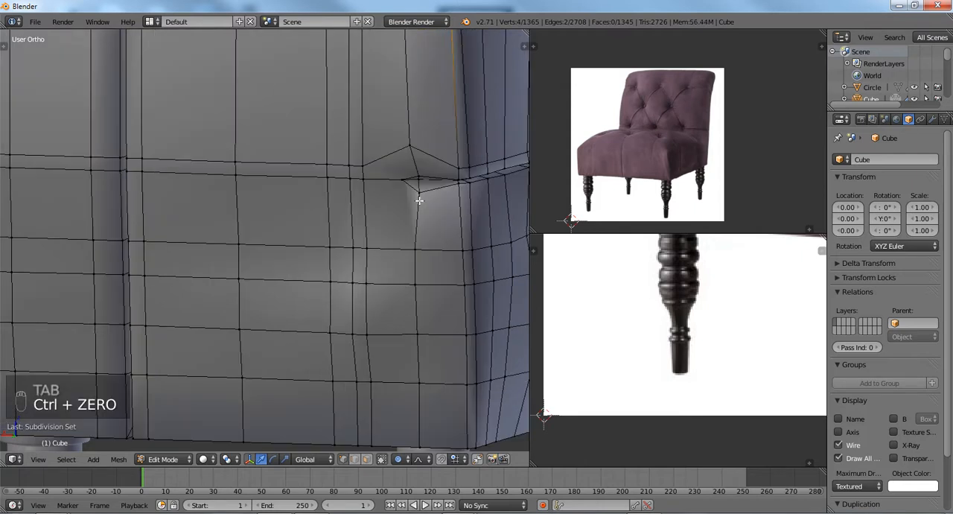
pyautogui.scroll(1, 419, 190)
pyautogui.rightClick(430, 169)
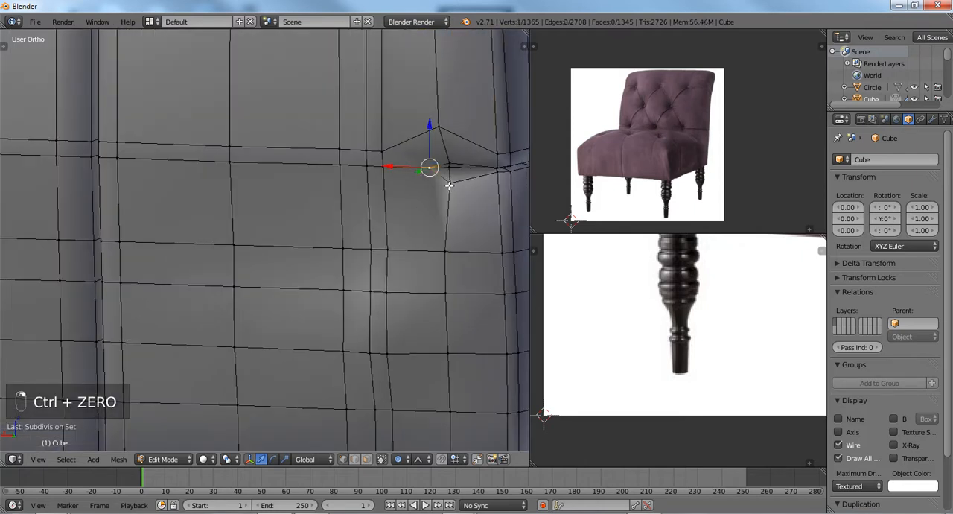
pyautogui.press('a')
pyautogui.moveTo(441, 203)
pyautogui.mouseDown(button='middle')
pyautogui.moveTo(421, 192)
pyautogui.moveTo(426, 199)
pyautogui.mouseUp(button='middle')
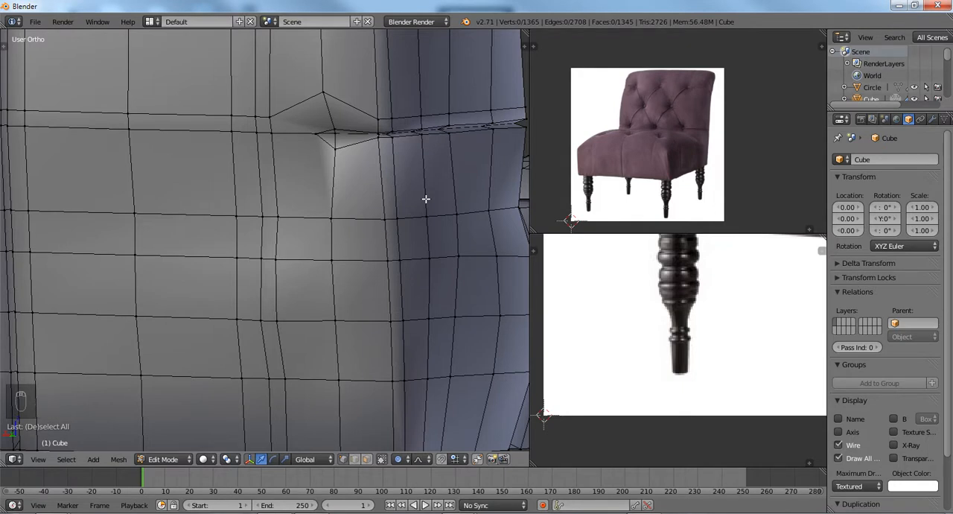
pyautogui.rightClick(277, 119)
pyautogui.keyDown('shift'); pyautogui.rightClick(323, 94); pyautogui.keyUp('shift')
pyautogui.keyDown('shift'); pyautogui.rightClick(335, 131); pyautogui.keyUp('shift')
pyautogui.keyDown('shift'); pyautogui.rightClick(317, 133); pyautogui.keyUp('shift')
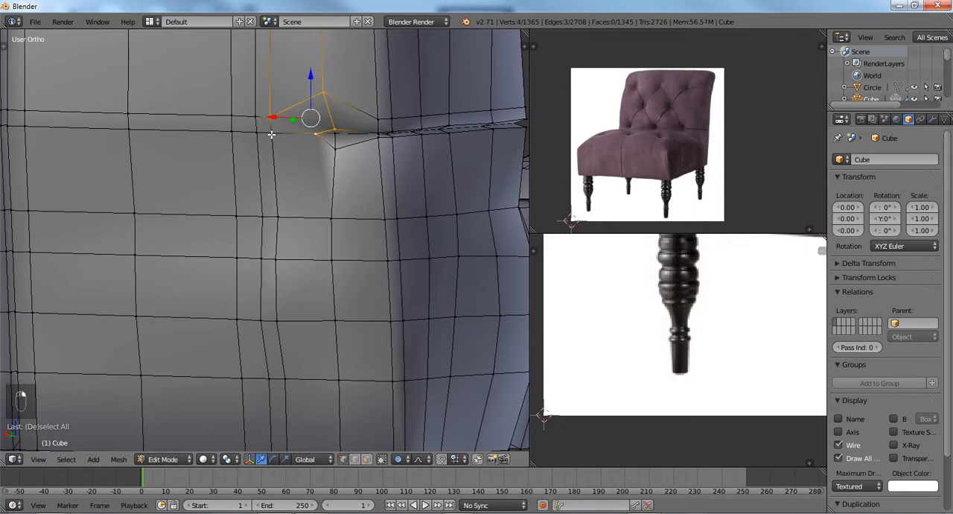
pyautogui.keyDown('shift'); pyautogui.rightClick(259, 133); pyautogui.keyUp('shift')
pyautogui.keyDown('shift'); pyautogui.rightClick(274, 133); pyautogui.keyUp('shift')
# In face select mode, merge the two triangles at the inner end of the rear seam's -X side with Tris to Quads.
pyautogui.keyDown('shift'); pyautogui.moveTo(283, 156); pyautogui.dragTo(256, 222, button='middle'); pyautogui.keyUp('shift')
pyautogui.scroll(3, 268, 227)
pyautogui.hotkey('ctrl', 'Tab')
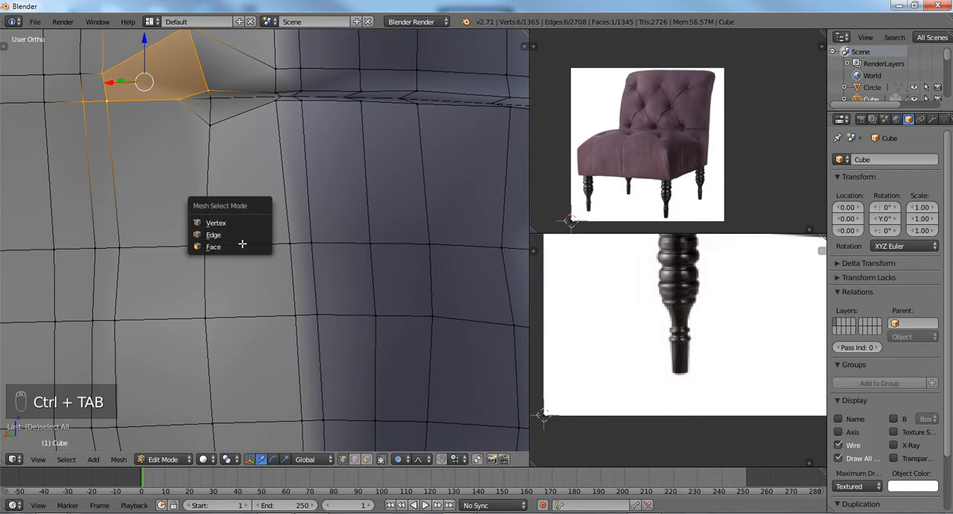
pyautogui.click(244, 244)
pyautogui.rightClick(209, 115)
pyautogui.keyDown('shift'); pyautogui.rightClick(206, 94); pyautogui.keyUp('shift')
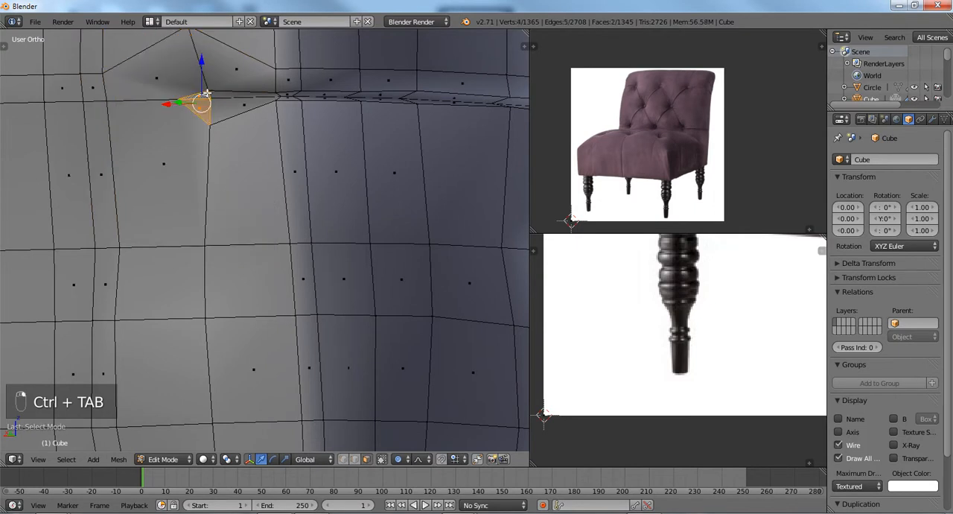
pyautogui.hotkey('alt', 'j')
# Merge the matching two triangles on the rear seam's +X side into a quad, clear the selection and return to vertex select mode.
pyautogui.scroll(-2, 191, 202)
pyautogui.moveTo(191, 202); pyautogui.dragTo(302, 206, button='middle')
pyautogui.rightClick(358, 187)
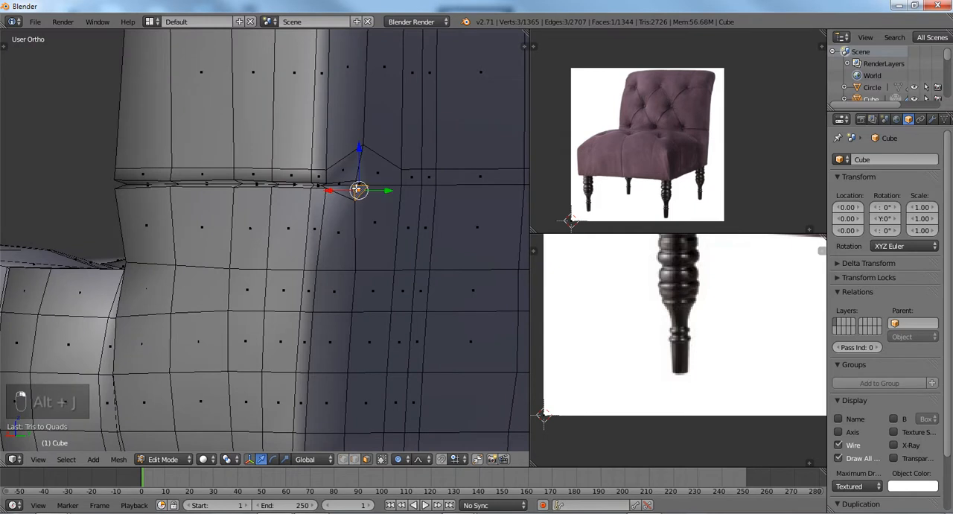
pyautogui.rightClick(359, 185)
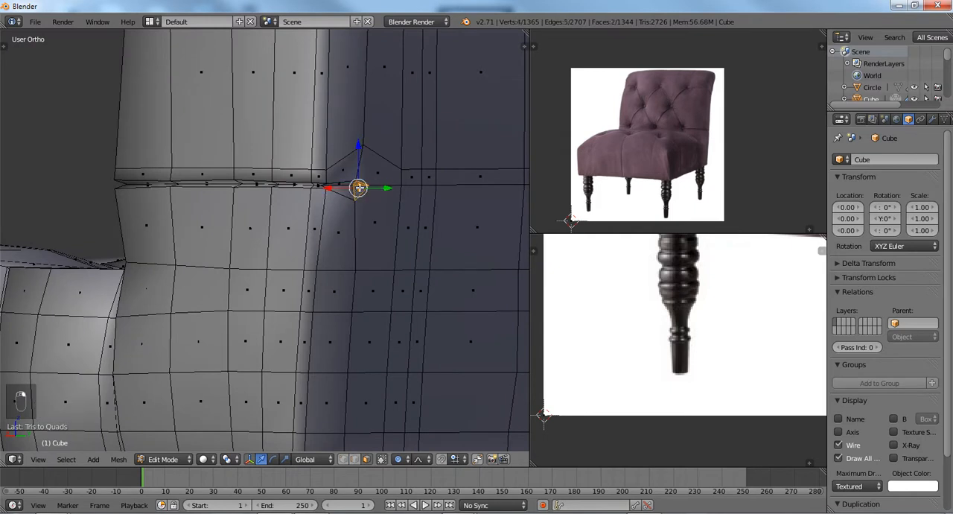
pyautogui.hotkey('alt', 'j')
pyautogui.moveTo(398, 207); pyautogui.dragTo(294, 218, button='middle')
pyautogui.press('a')
pyautogui.hotkey('ctrl', 'Tab')
pyautogui.click(265, 203)
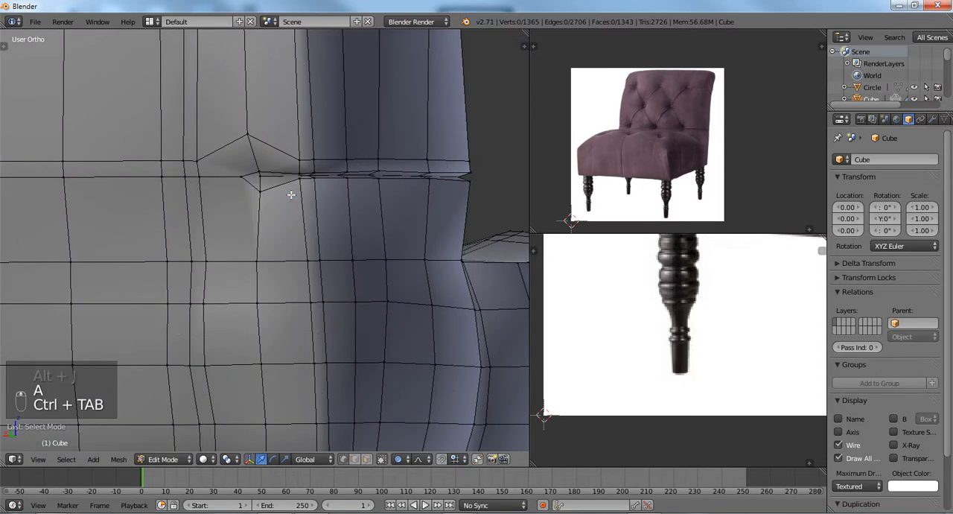
# Add a horizontal loop cut across the rear panel just below the seam, level with the lower vertex of the notch.
pyautogui.scroll(2, 288, 209)
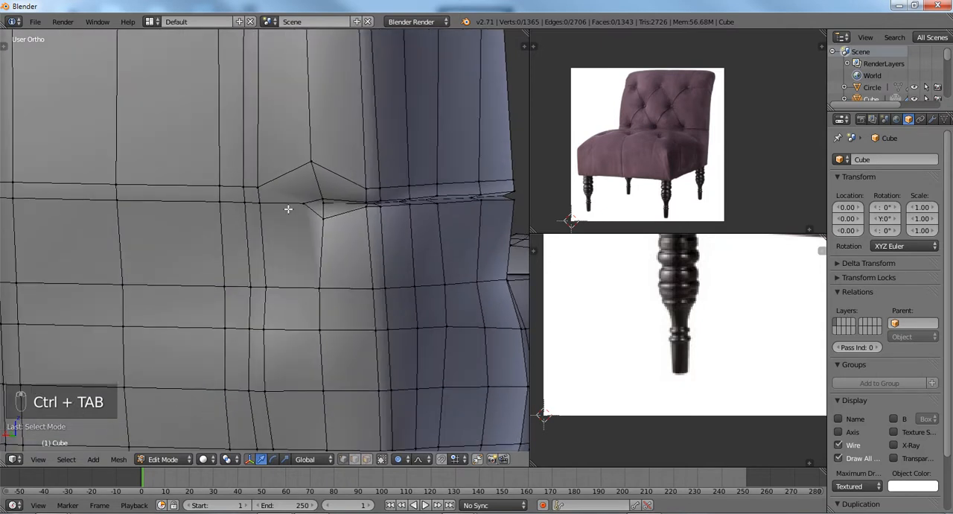
pyautogui.scroll(2, 298, 209)
pyautogui.rightClick(347, 211)
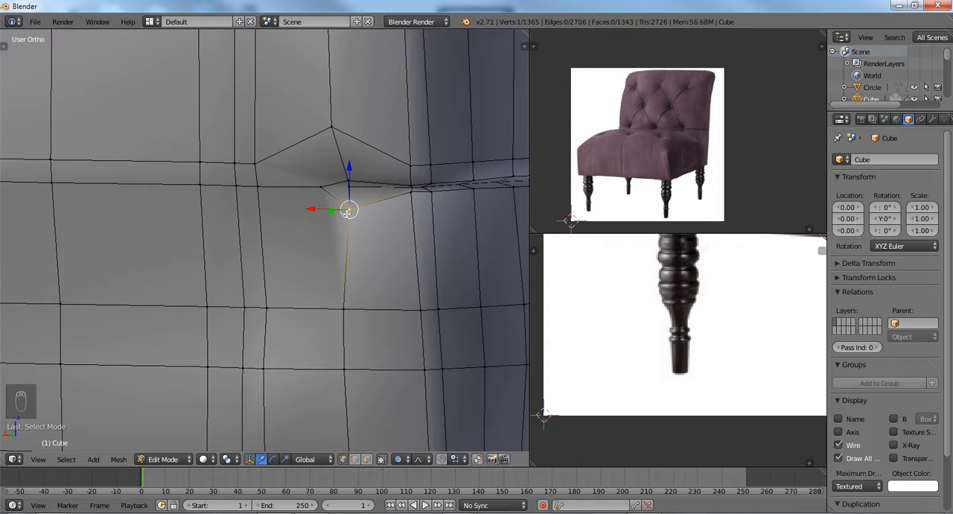
pyautogui.scroll(-1, 250, 208)
pyautogui.press('a')
pyautogui.scroll(-1, 250, 208)
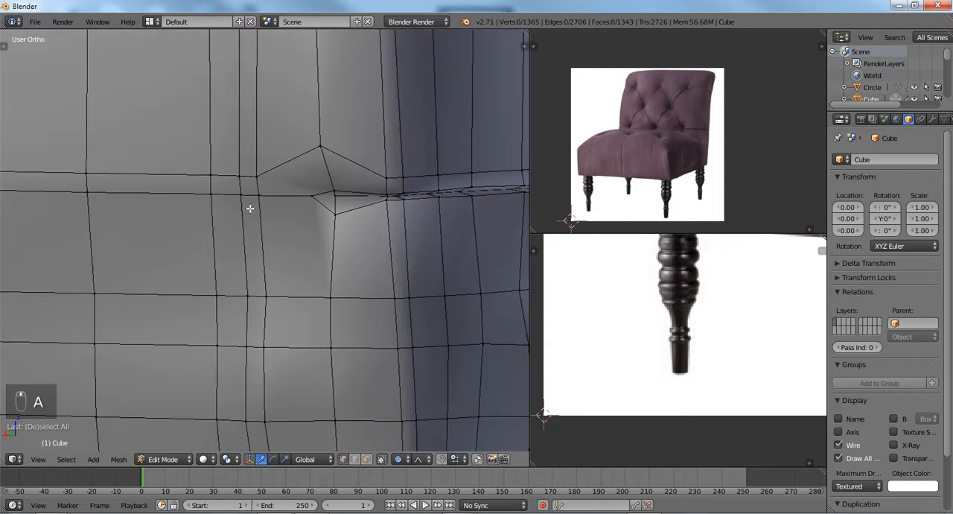
pyautogui.hotkey('ctrl', 'r')
pyautogui.click(250, 206)
pyautogui.click(255, 190)
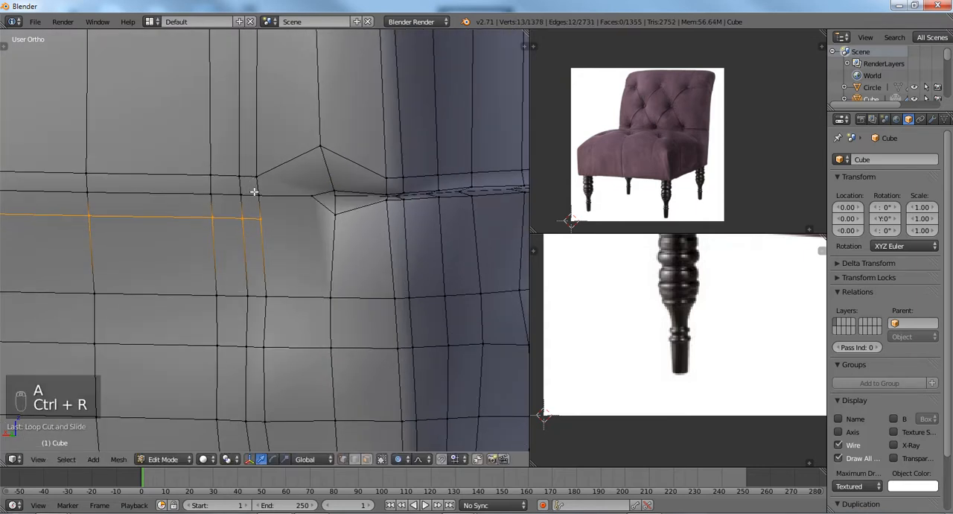
# Connect the new loop's -X end vertex to the lower vertex of the seam notch and clear the selection.
pyautogui.rightClick(261, 216)
pyautogui.keyDown('shift'); pyautogui.rightClick(338, 223); pyautogui.keyUp('shift')
pyautogui.press('j')
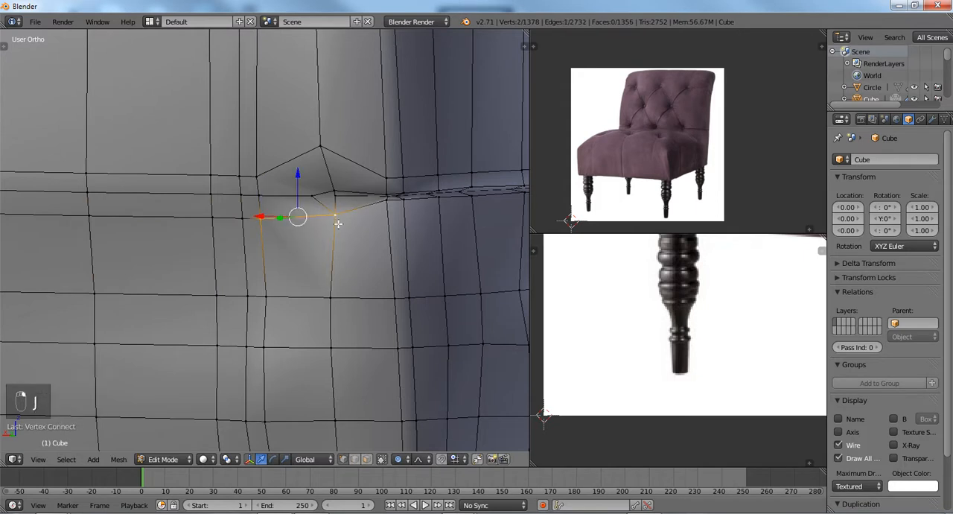
pyautogui.press('a')
# Switch the chair to Sculpt Mode with the Smooth brush.
pyautogui.moveTo(338, 223); pyautogui.dragTo(284, 219, button='middle')
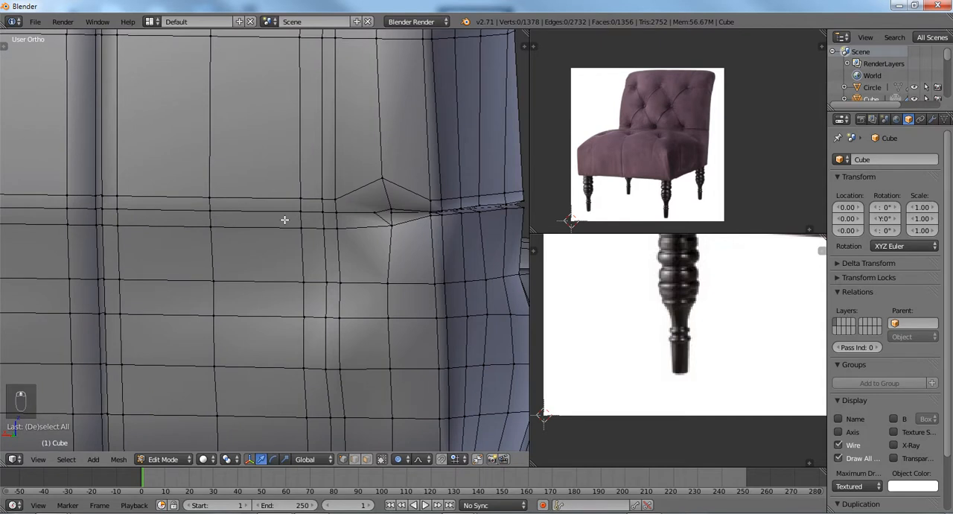
pyautogui.press('Tab')
pyautogui.press('s')
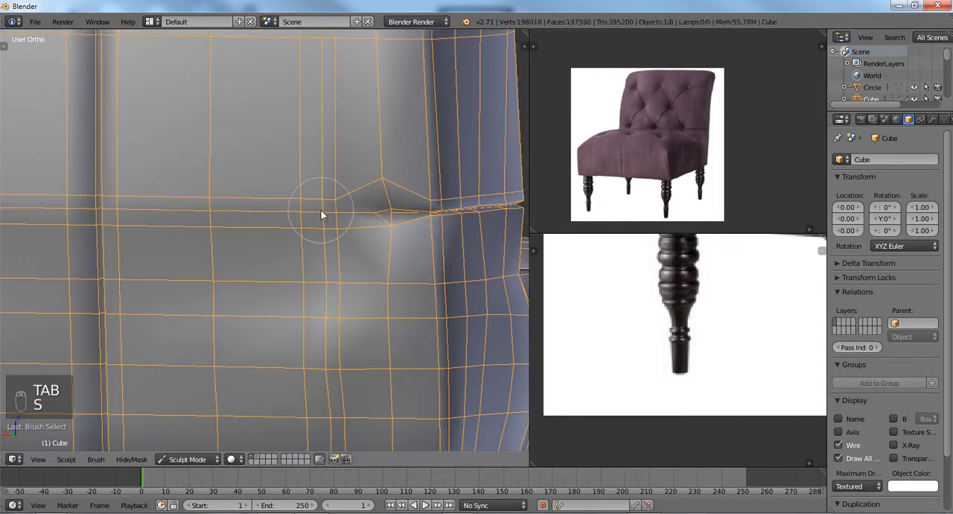
# Try smoothing the mesh around the rear panel's horizontal seam and undo the strokes.
pyautogui.moveTo(321, 213)
pyautogui.mouseDown()
pyautogui.moveTo(330, 206)
pyautogui.moveTo(291, 198)
pyautogui.moveTo(160, 194)
pyautogui.mouseUp()
pyautogui.scroll(-5, 187, 204)
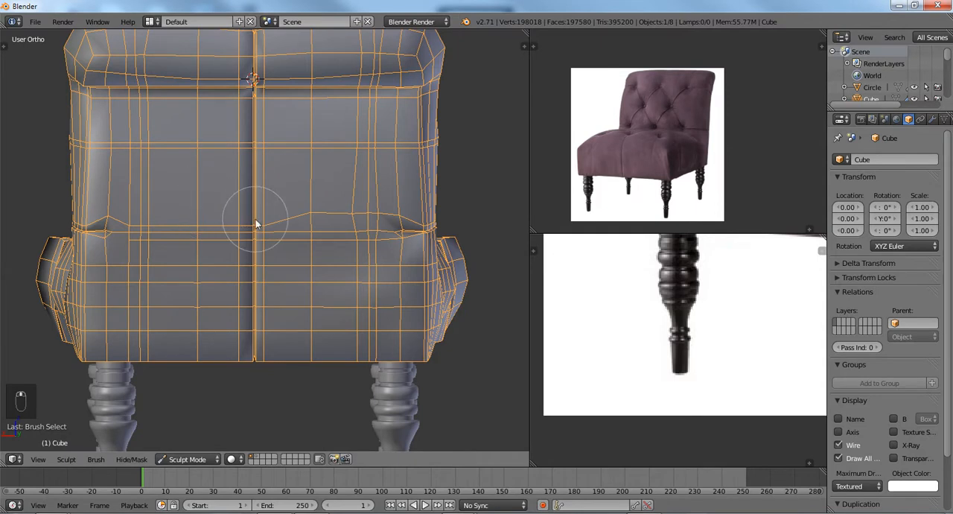
pyautogui.hotkey('ctrl', 'z')
pyautogui.hotkey('ctrl', 'z')
pyautogui.hotkey('ctrl', 'z')
pyautogui.hotkey('ctrl', 'z')
pyautogui.hotkey('ctrl', 'z')
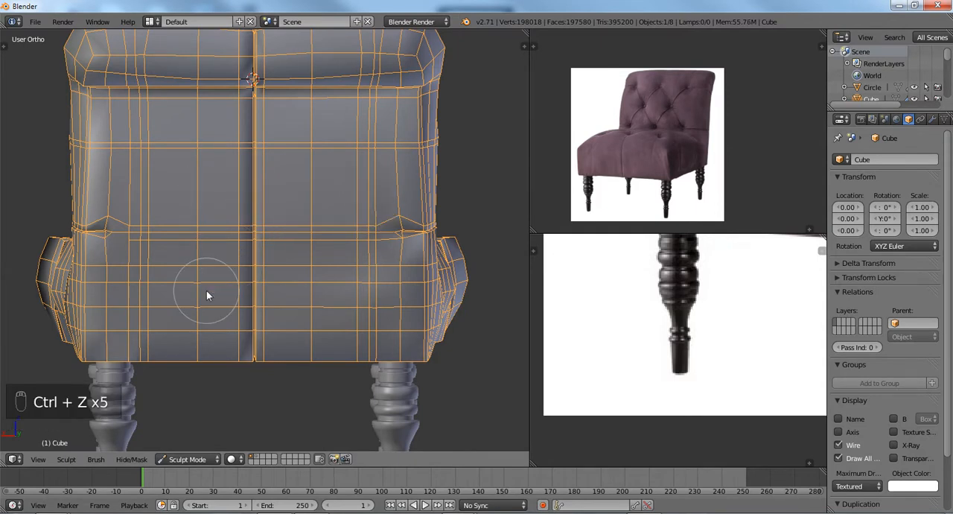
# Enable X mirror symmetry for sculpting and smooth the rear panel's mesh around the horizontal seam.
pyautogui.press('t')
pyautogui.click(27, 198)
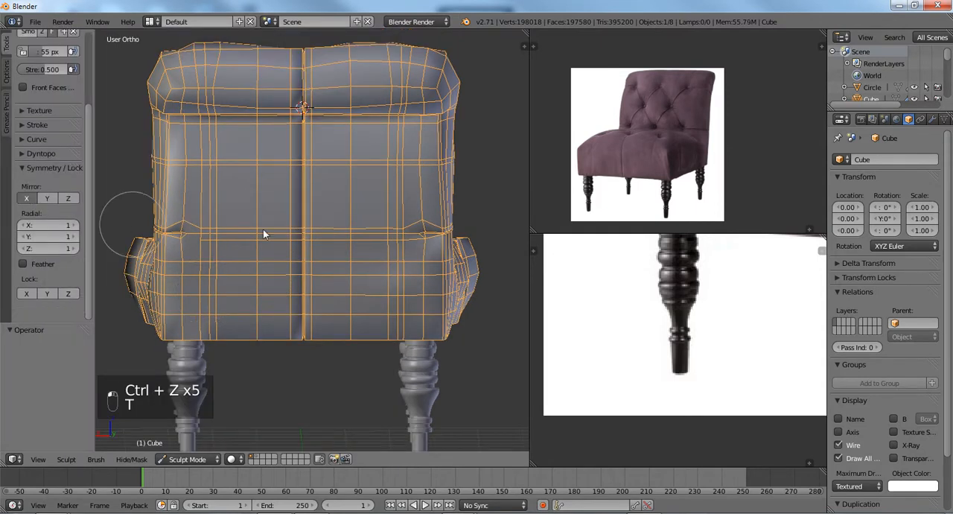
pyautogui.scroll(8, 370, 231)
pyautogui.moveTo(370, 236)
pyautogui.mouseDown()
pyautogui.moveTo(410, 241)
pyautogui.moveTo(243, 240)
pyautogui.moveTo(253, 259)
pyautogui.moveTo(330, 266)
pyautogui.moveTo(344, 298)
pyautogui.moveTo(402, 333)
pyautogui.mouseUp()
pyautogui.moveTo(411, 324)
pyautogui.mouseDown()
pyautogui.moveTo(383, 313)
pyautogui.moveTo(389, 272)
pyautogui.moveTo(378, 248)
pyautogui.mouseUp()
pyautogui.scroll(-3, 378, 248)
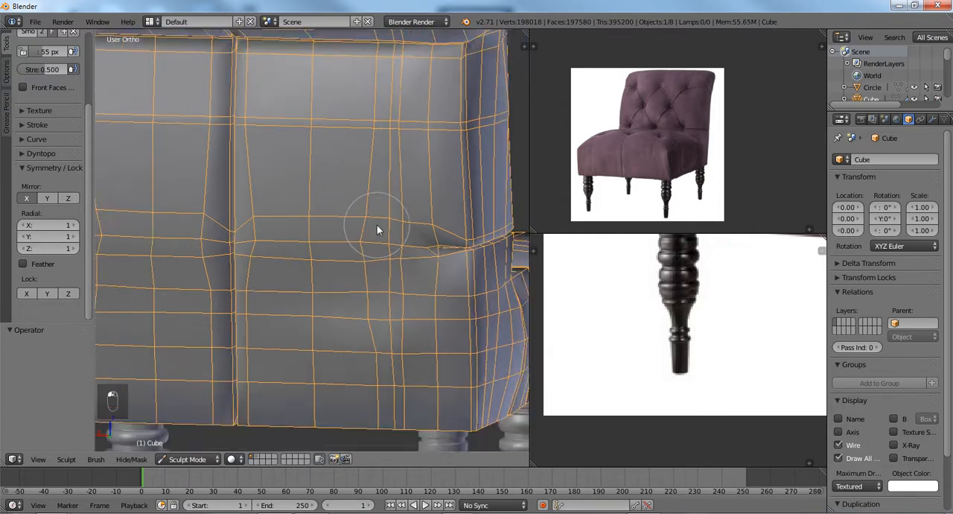
# Set the chair's subdivision level to 3.
pyautogui.hotkey('ctrl', '2')
pyautogui.hotkey('ctrl', '3')
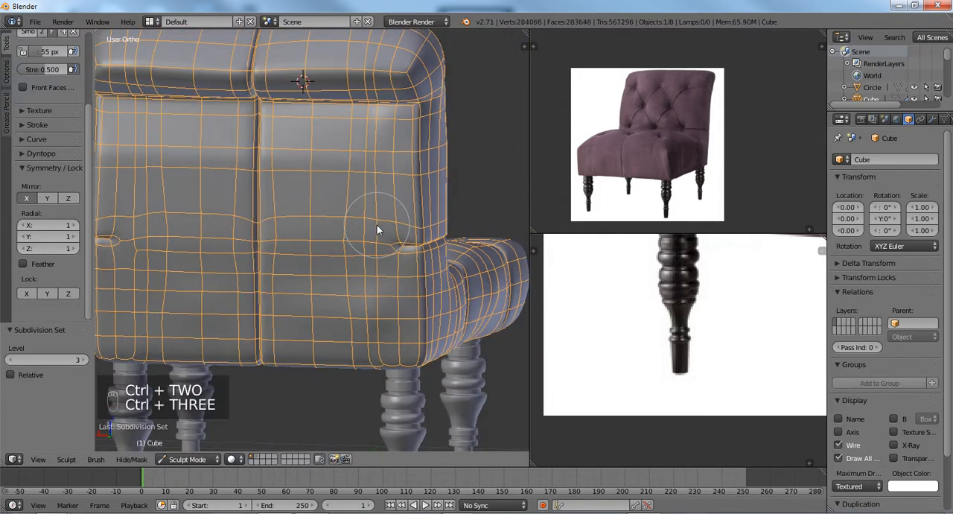
pyautogui.scroll(2, 377, 225)
pyautogui.moveTo(358, 214)
pyautogui.mouseDown()
pyautogui.moveTo(381, 179)
pyautogui.moveTo(388, 140)
pyautogui.moveTo(304, 145)
pyautogui.moveTo(389, 117)
pyautogui.moveTo(437, 116)
pyautogui.mouseUp()
pyautogui.moveTo(436, 115)
pyautogui.mouseDown(button='middle')
pyautogui.moveTo(368, 207)
pyautogui.moveTo(298, 197)
pyautogui.moveTo(305, 211)
pyautogui.moveTo(343, 211)
pyautogui.moveTo(217, 197)
pyautogui.mouseUp(button='middle')
pyautogui.scroll(-3, 303, 200)
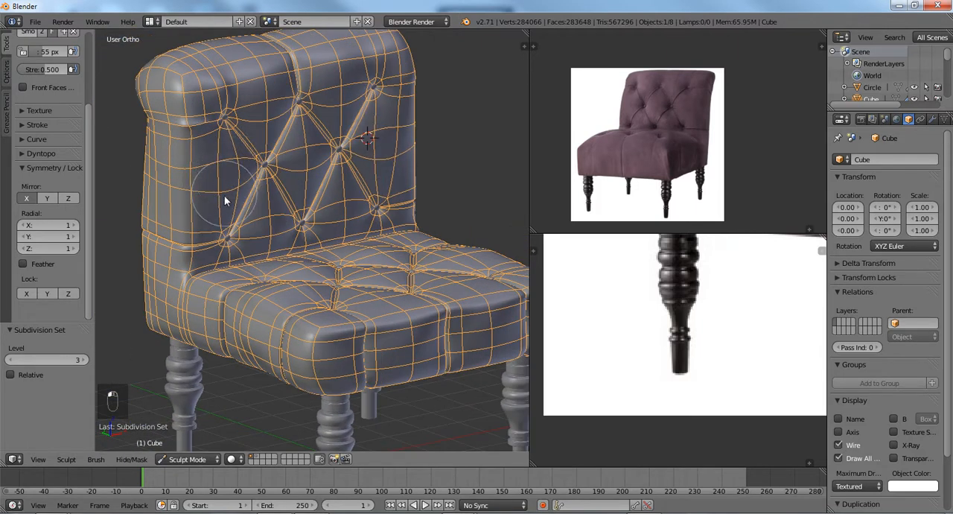
# Change the sculpting brush to Inflate.
pyautogui.moveTo(223, 200); pyautogui.dragTo(293, 190, button='middle')
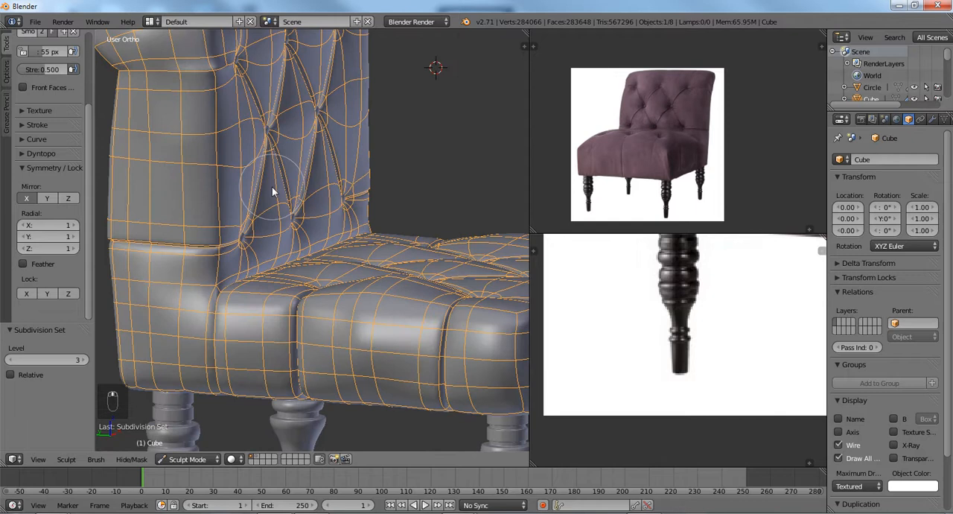
pyautogui.moveTo(271, 186); pyautogui.dragTo(254, 197, button='middle')
pyautogui.press('9')
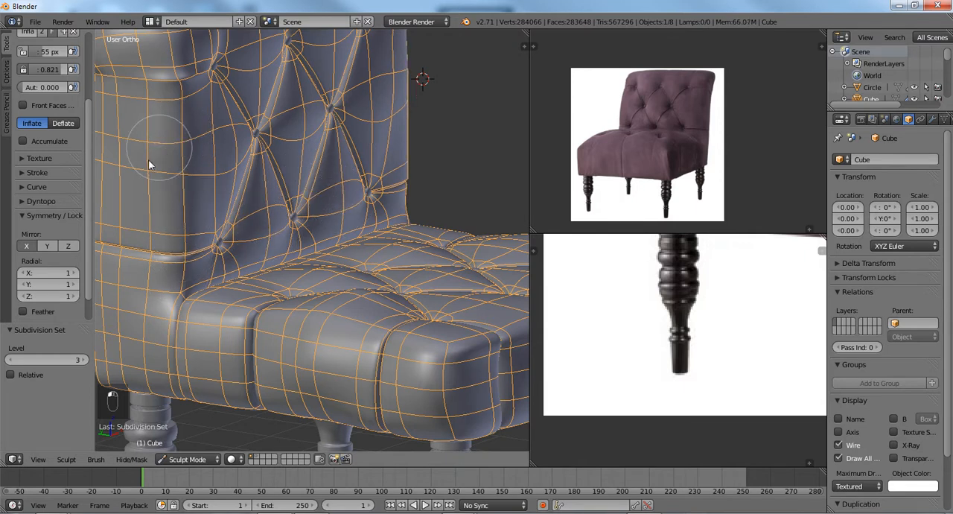
# Switch the chair from Sculpt Mode to Object Mode.
pyautogui.moveTo(157, 112); pyautogui.dragTo(206, 229, button='middle')
pyautogui.scroll(2, 178, 187)
pyautogui.scroll(-2, 183, 187)
pyautogui.scroll(-2, 276, 144)
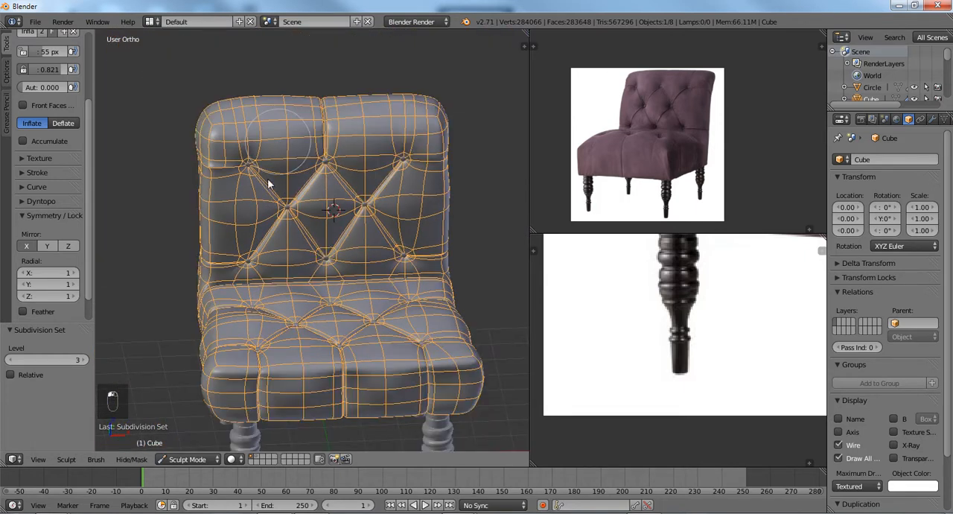
pyautogui.click(187, 458)
pyautogui.click(190, 445)
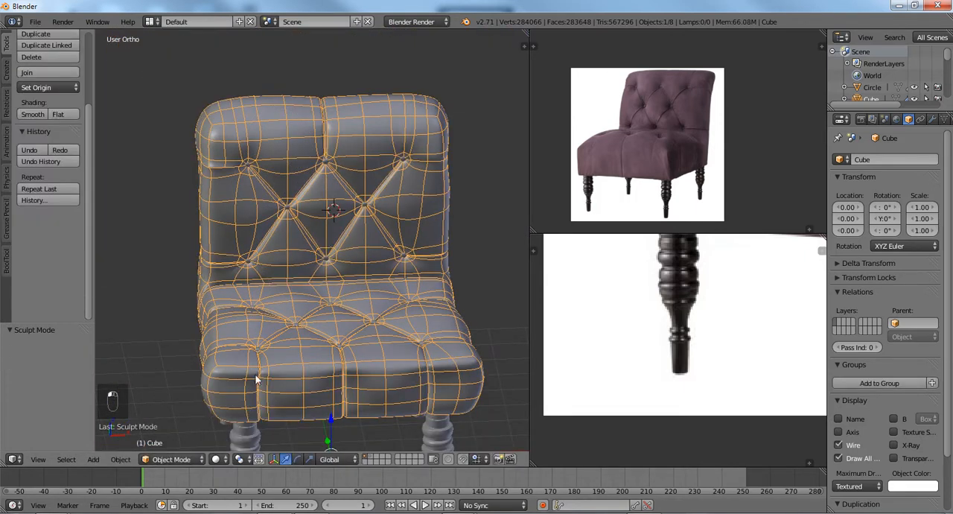
# Turn off the wire display on the chair's upholstered body.
pyautogui.moveTo(255, 378); pyautogui.dragTo(408, 332, button='middle')
pyautogui.click(838, 444)
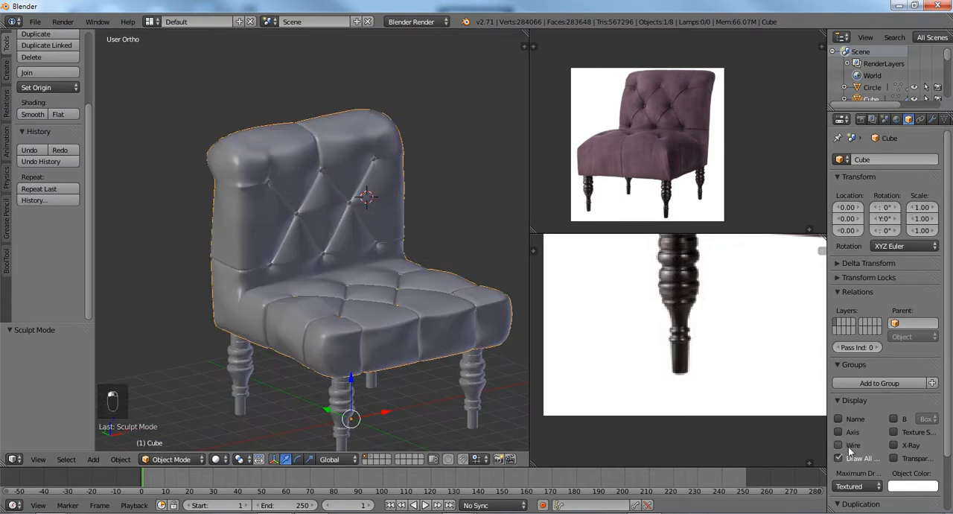
pyautogui.keyDown('shift'); pyautogui.moveTo(330, 300); pyautogui.dragTo(370, 268, button='middle'); pyautogui.keyUp('shift')
# Select the chair's legs object and enter Edit Mode on its front leg mesh.
pyautogui.scroll(4, 370, 268)
pyautogui.scroll(4, 337, 268)
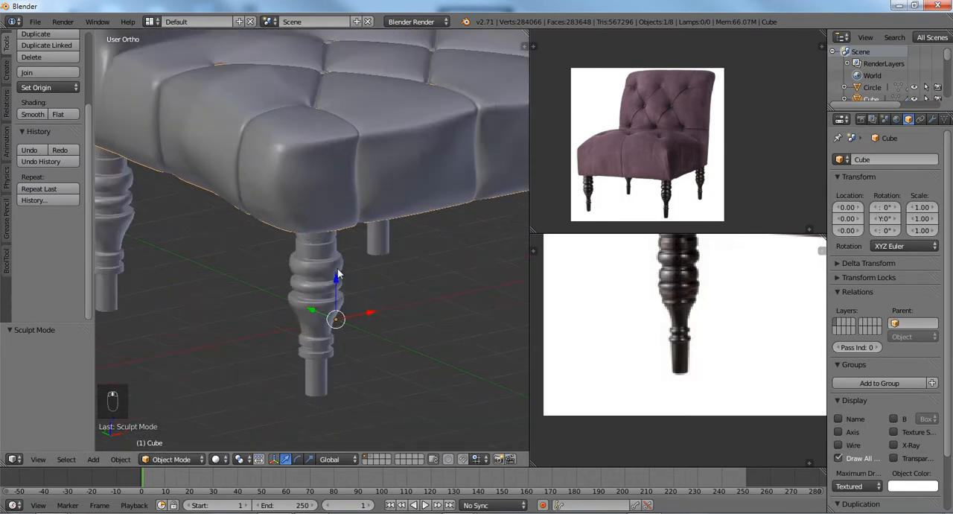
pyautogui.rightClick(336, 268)
pyautogui.press('Tab')
pyautogui.scroll(-3, 343, 291)
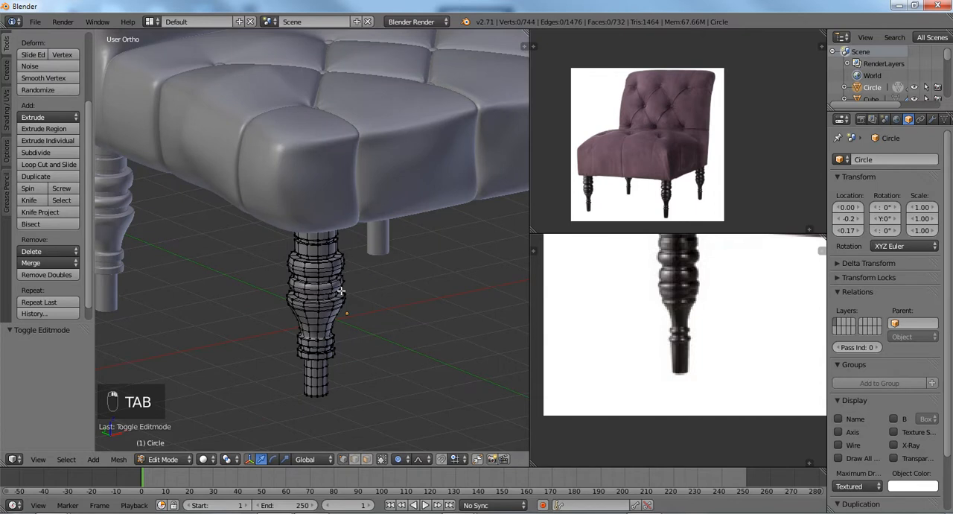
pyautogui.moveTo(341, 290); pyautogui.dragTo(312, 272, button='middle')
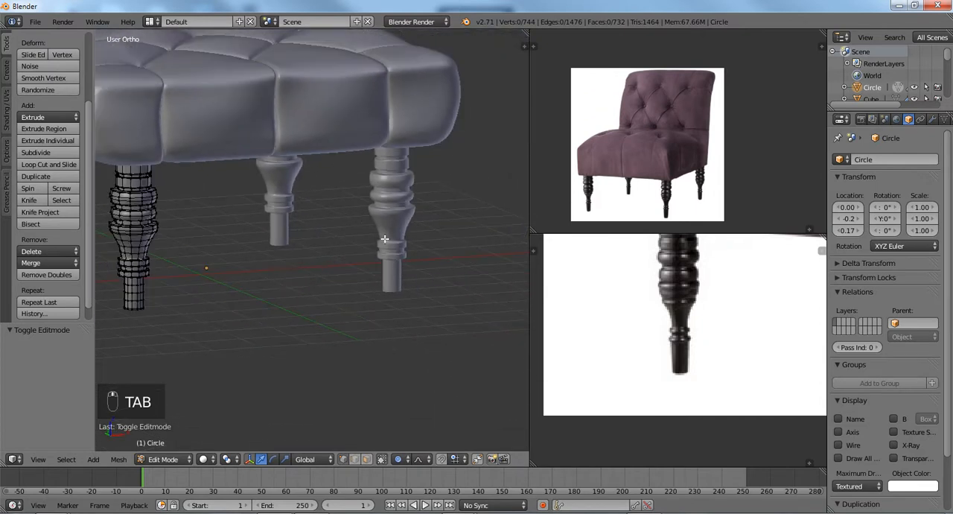
pyautogui.moveTo(372, 227); pyautogui.dragTo(388, 232, button='middle')
pyautogui.moveTo(313, 234); pyautogui.dragTo(392, 247, button='middle')
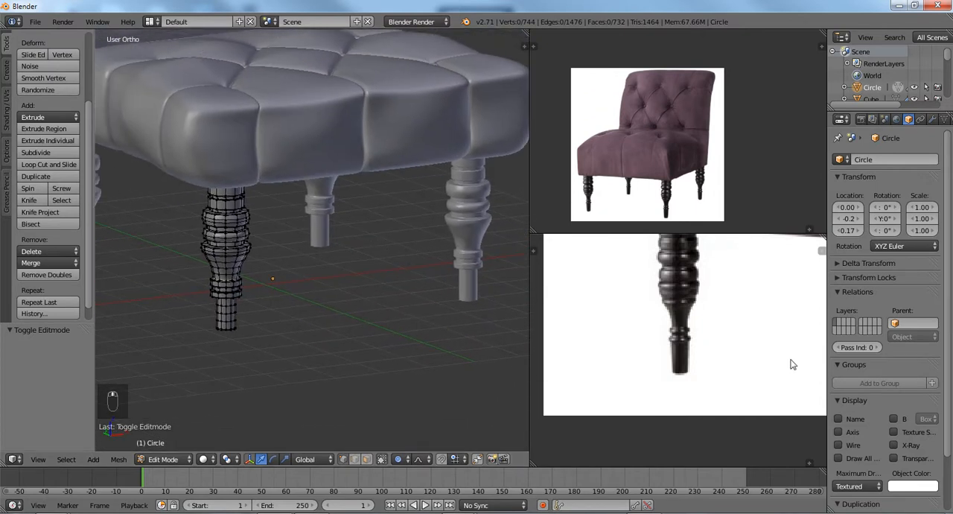
# Open the legs' modifiers and toggle the Mirror modifier's X and Y axes off and on again.
pyautogui.click(920, 120)
pyautogui.click(932, 120)
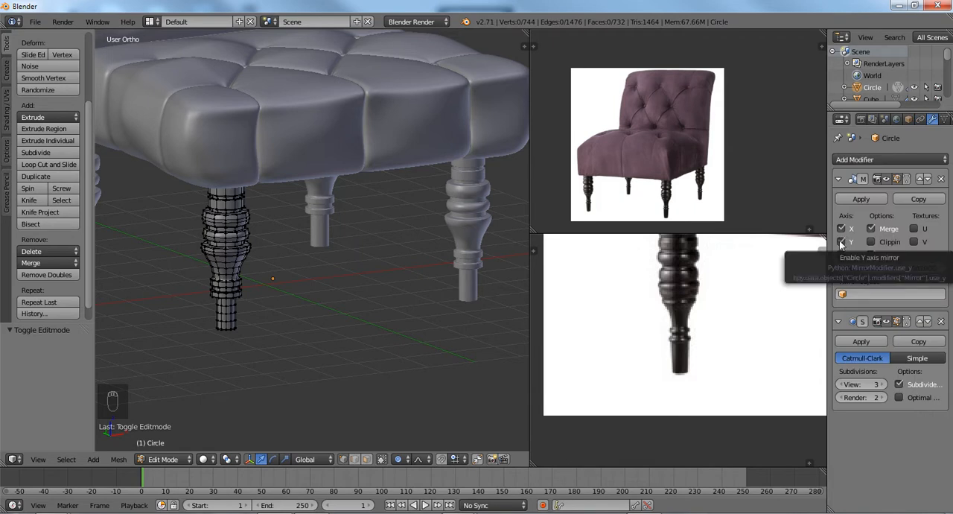
pyautogui.click(842, 241)
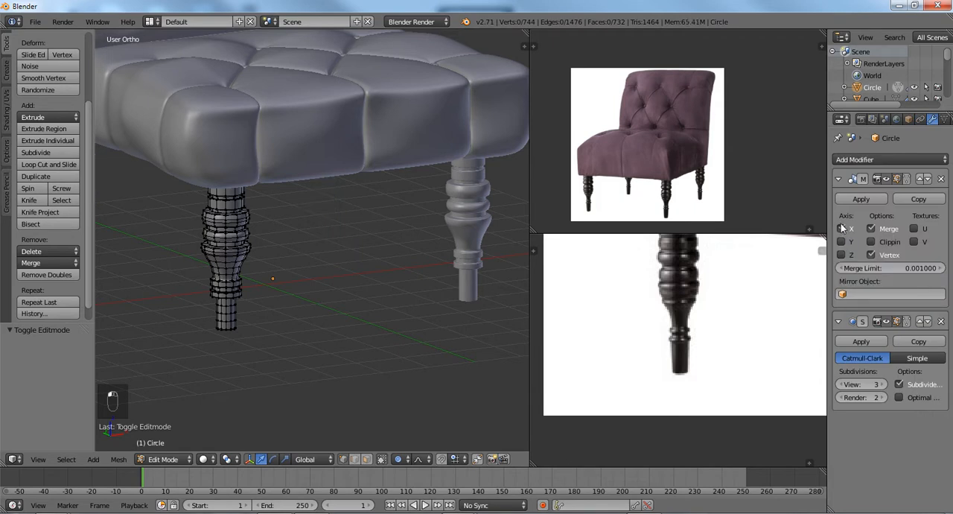
pyautogui.click(841, 241)
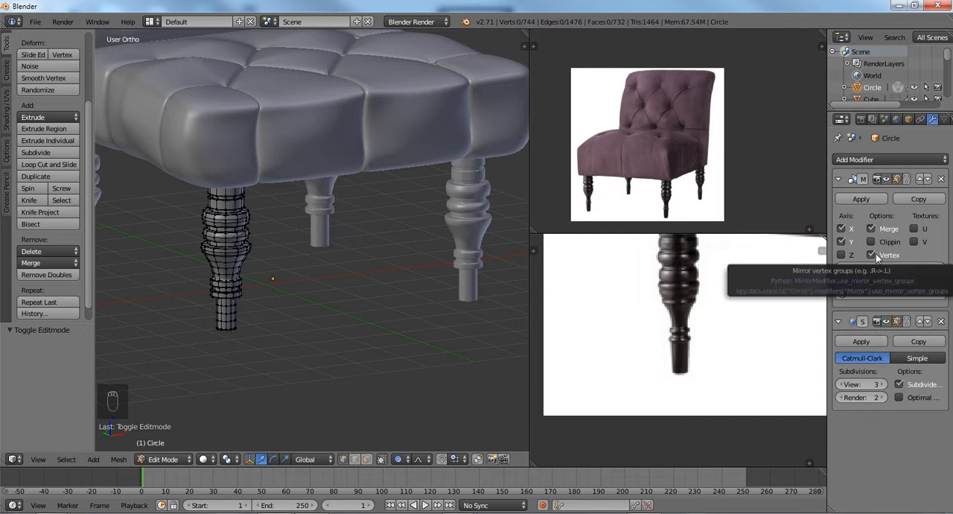
# Hide the tool shelf and isolate the legs in local view.
pyautogui.press('t')
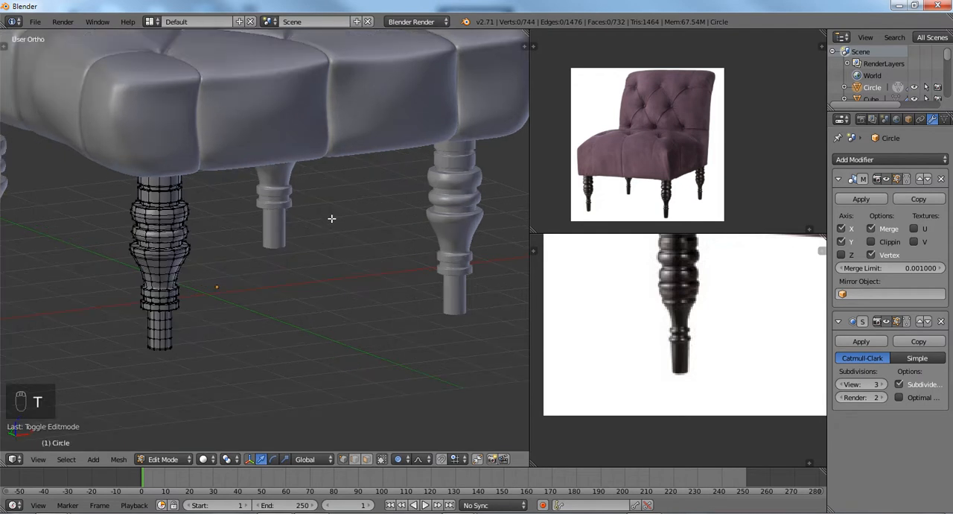
pyautogui.keyDown('shift'); pyautogui.moveTo(332, 227); pyautogui.dragTo(361, 266, button='middle'); pyautogui.keyUp('shift')
pyautogui.scroll(6, 380, 274)
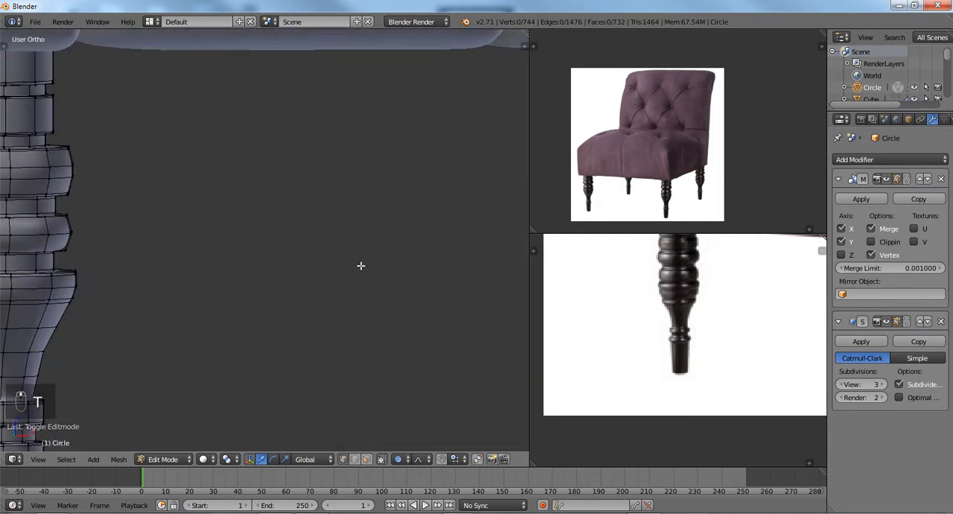
pyautogui.press('KP_Divide')
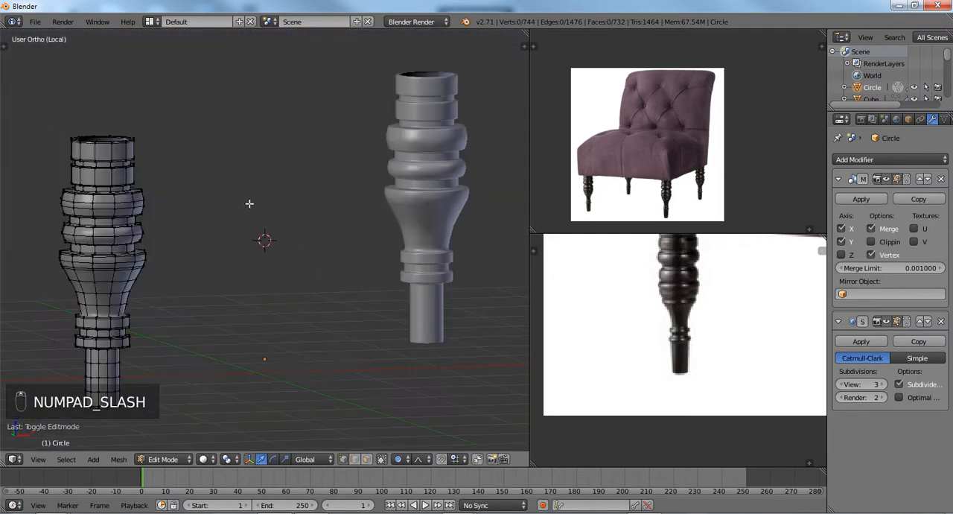
# Bevel the edge loop below the leg's widest ring with one segment and an offset of about 0.04, and return to Object Mode.
pyautogui.keyDown('shift'); pyautogui.moveTo(249, 203); pyautogui.dragTo(319, 105, button='middle'); pyautogui.keyUp('shift')
pyautogui.scroll(1, 309, 238)
pyautogui.scroll(2, 297, 235)
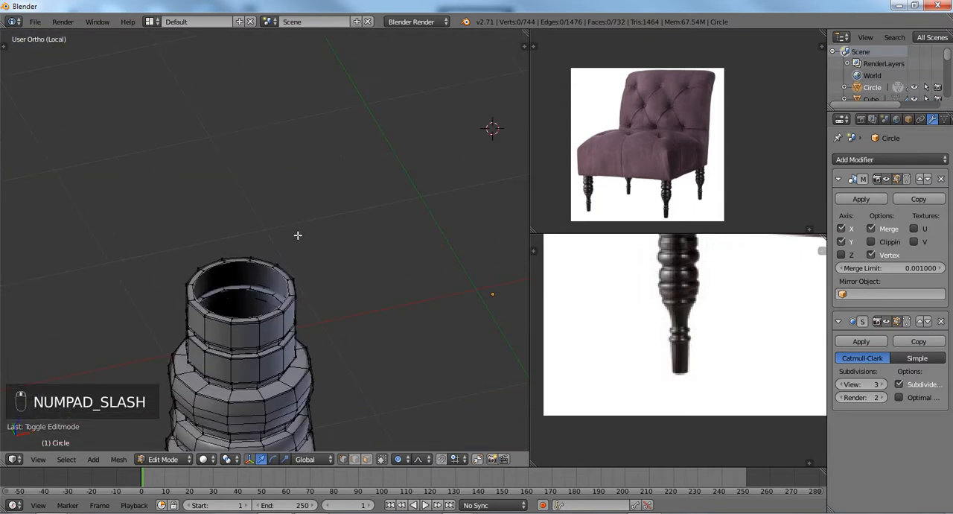
pyautogui.moveTo(298, 235); pyautogui.dragTo(334, 245, button='middle')
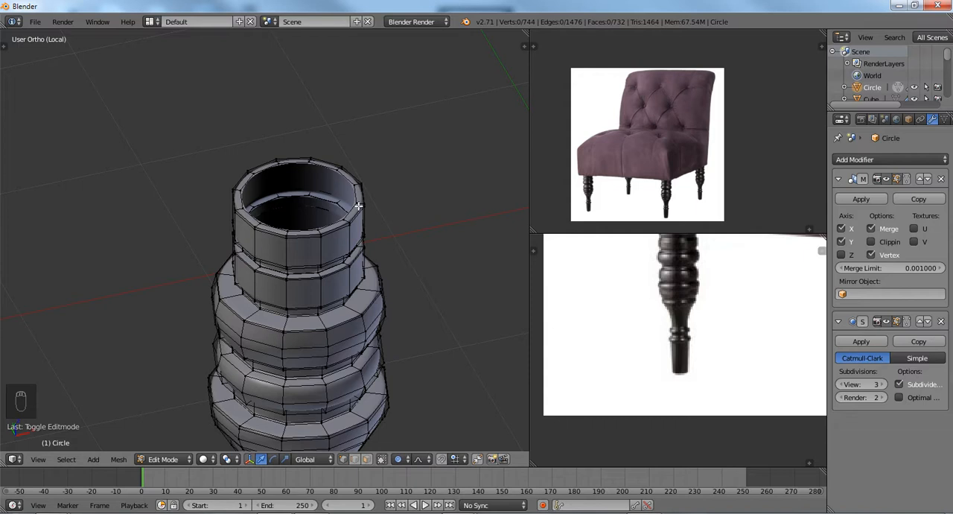
pyautogui.moveTo(346, 277); pyautogui.dragTo(349, 265, button='middle')
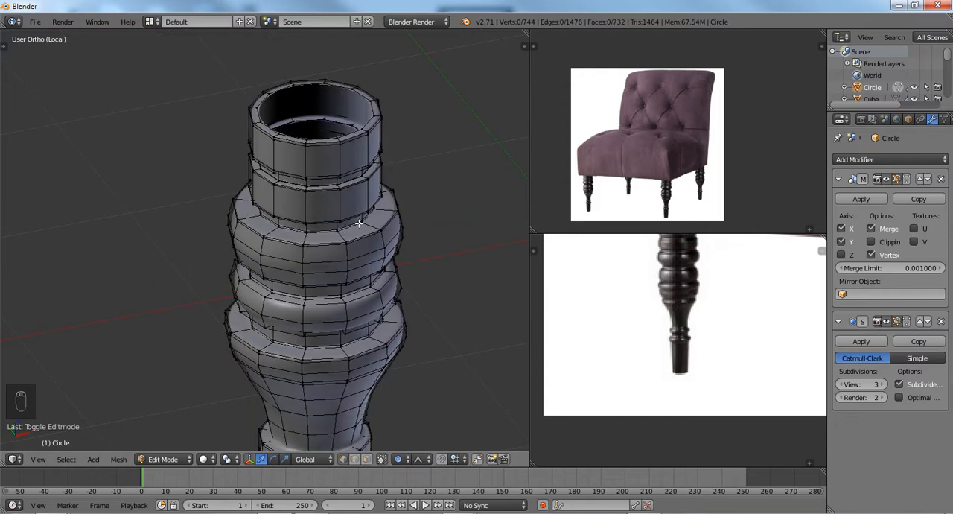
pyautogui.moveTo(352, 249); pyautogui.dragTo(352, 227, button='middle')
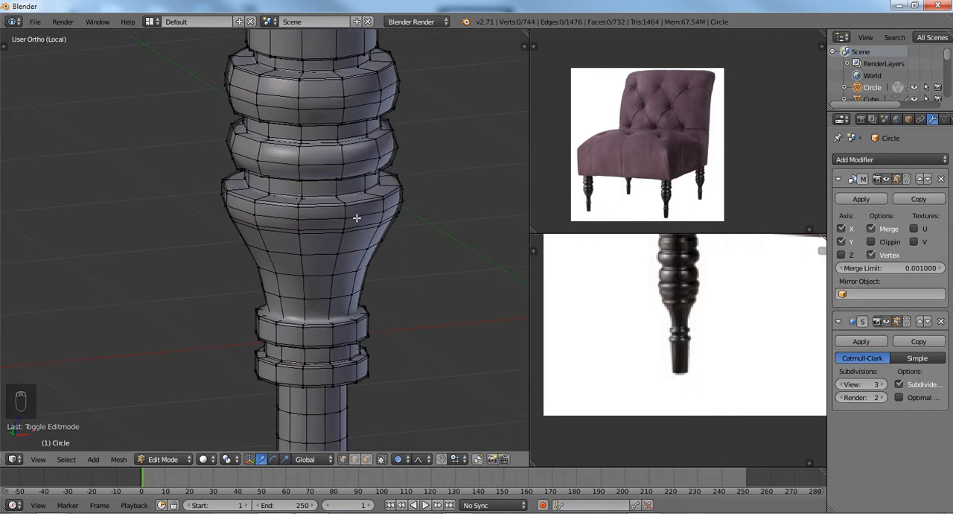
pyautogui.keyDown('alt'); pyautogui.rightClick(357, 215); pyautogui.keyUp('alt')
pyautogui.hotkey('ctrl', 'b')
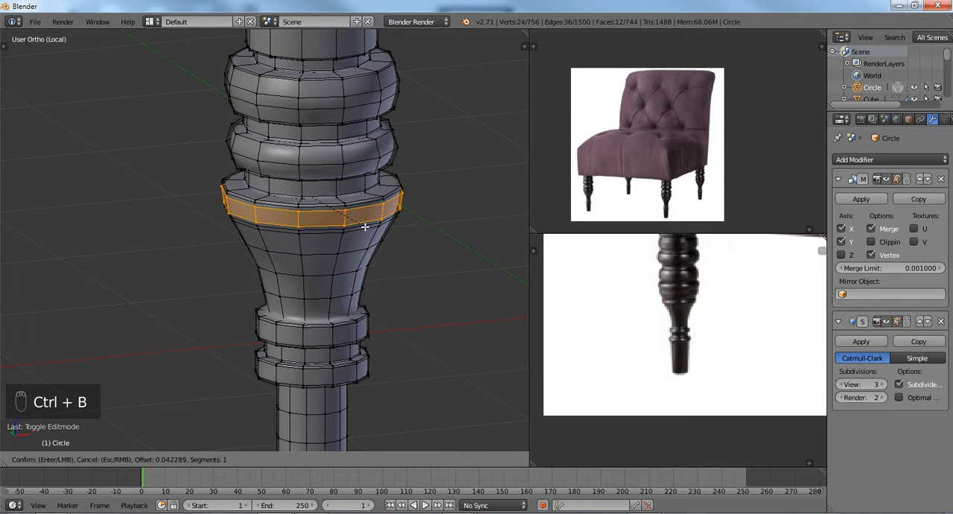
pyautogui.click(365, 227)
pyautogui.press('Tab')
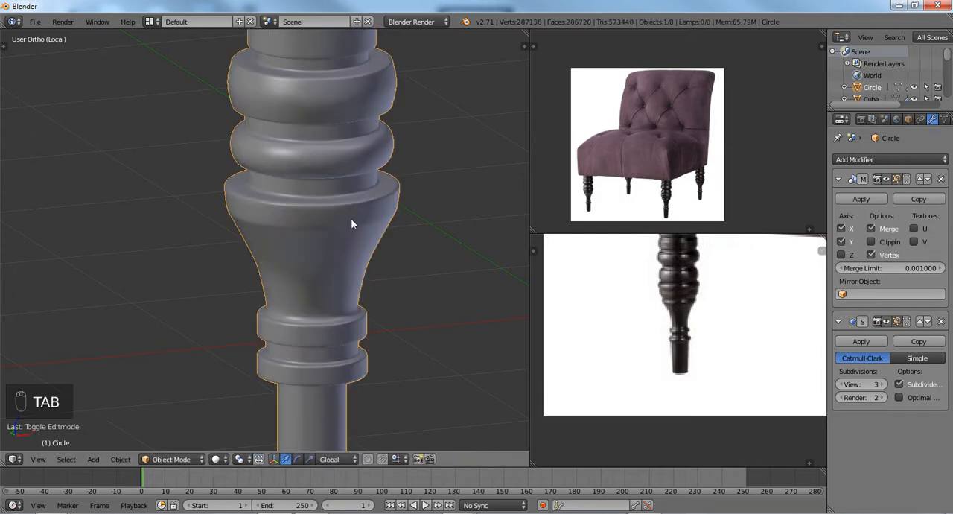
# Return to Edit Mode and select the edge loop just above the leg's bottom rim.
pyautogui.moveTo(352, 223); pyautogui.dragTo(210, 243, button='middle')
pyautogui.scroll(1, 210, 243)
pyautogui.scroll(-1, 210, 243)
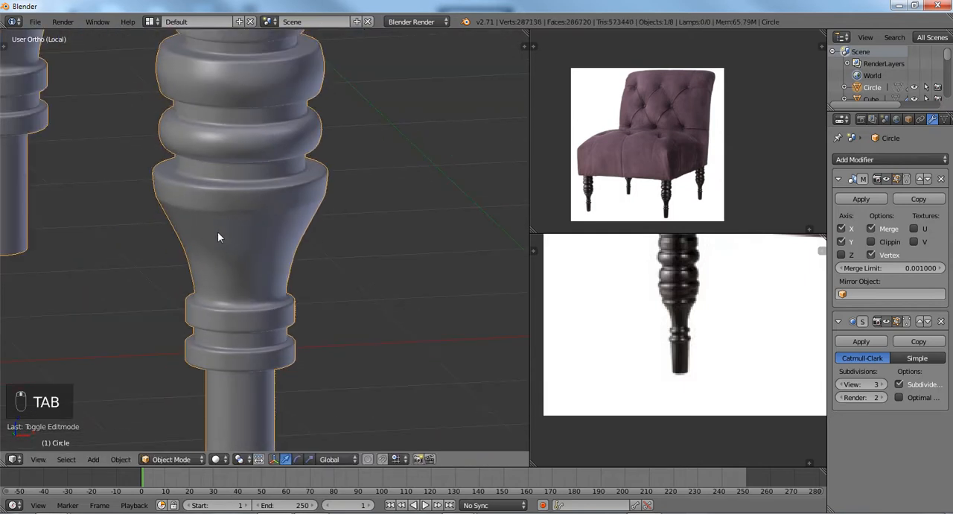
pyautogui.moveTo(180, 202); pyautogui.dragTo(215, 188, button='middle')
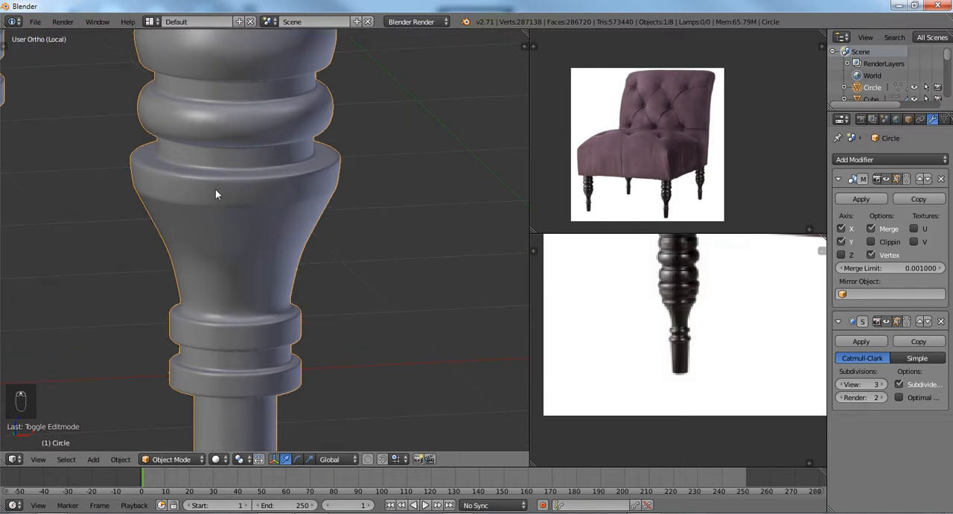
pyautogui.press('Tab')
pyautogui.moveTo(235, 220)
pyautogui.mouseDown(button='middle')
pyautogui.moveTo(245, 196)
pyautogui.moveTo(249, 215)
pyautogui.mouseUp(button='middle')
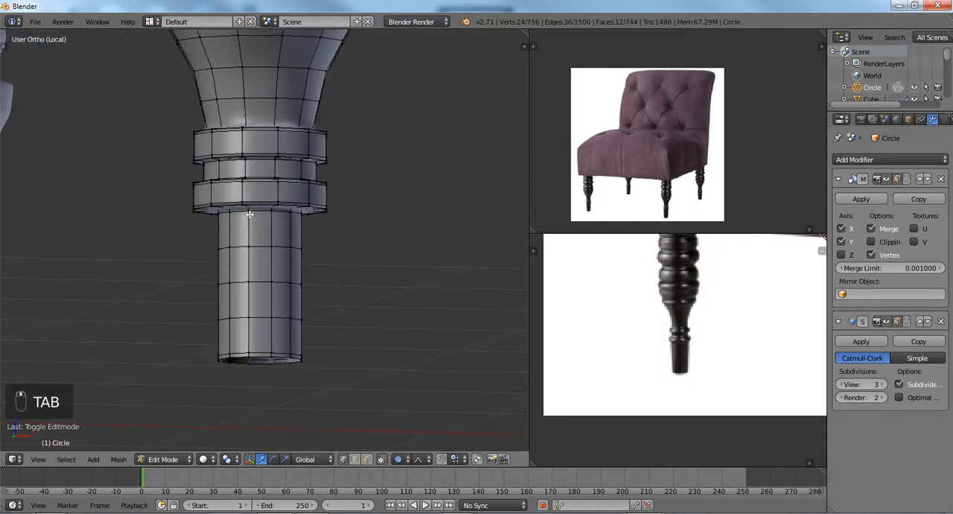
pyautogui.keyDown('alt'); pyautogui.rightClick(262, 358); pyautogui.keyUp('alt')
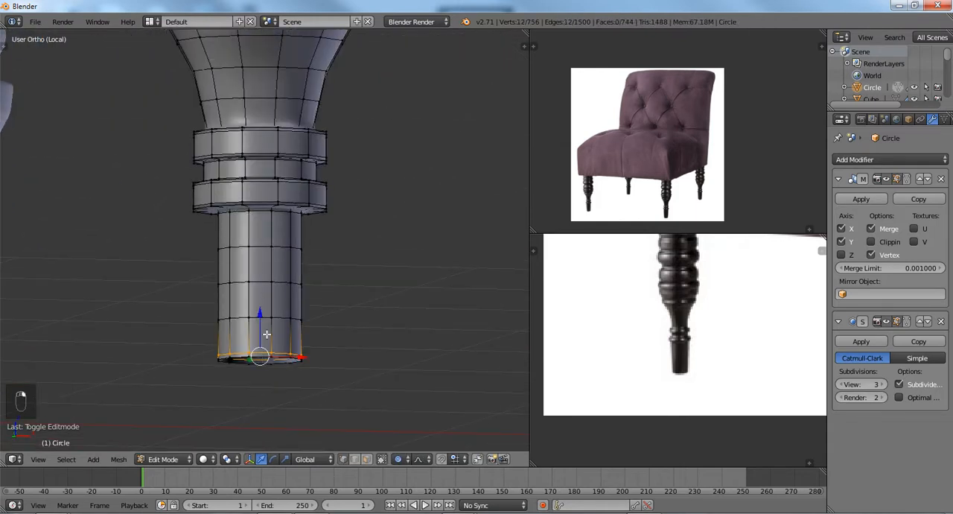
pyautogui.scroll(5, 263, 313)
pyautogui.scroll(-3, 264, 268)
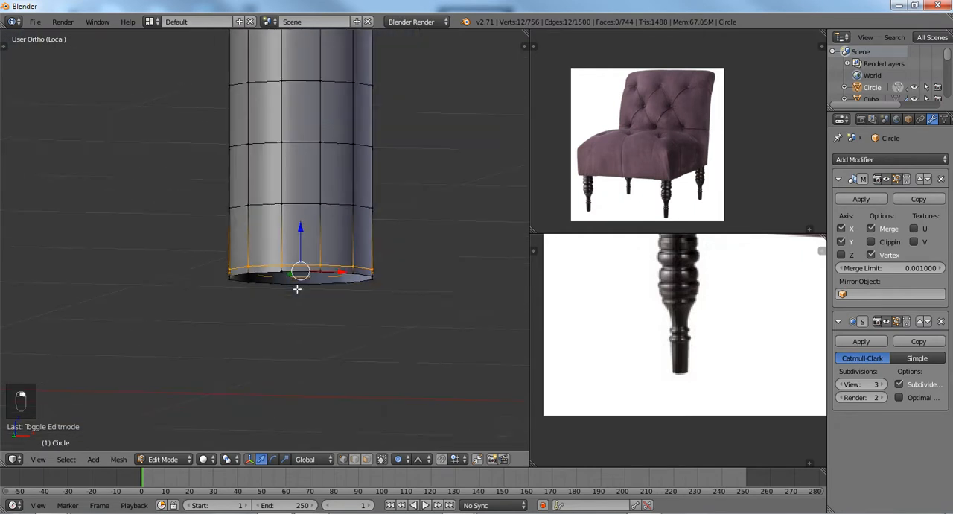
pyautogui.scroll(-8, 294, 264)
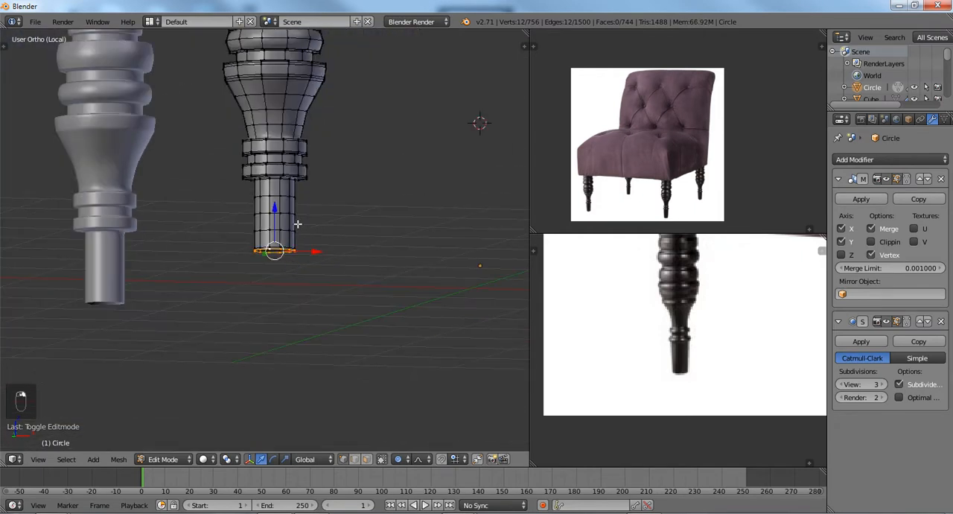
# Show the transform properties and switch the legs back to Object Mode.
pyautogui.scroll(-4, 297, 250)
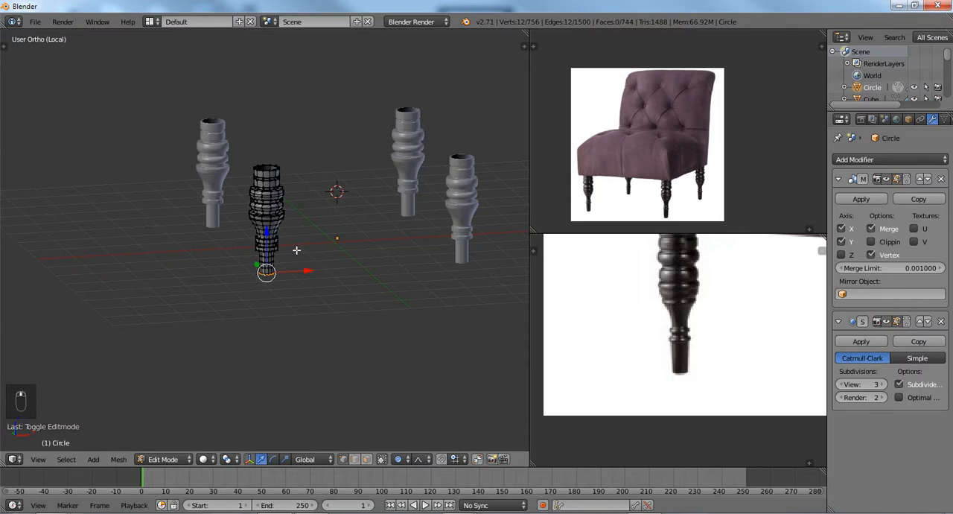
pyautogui.moveTo(298, 251); pyautogui.dragTo(326, 250, button='middle')
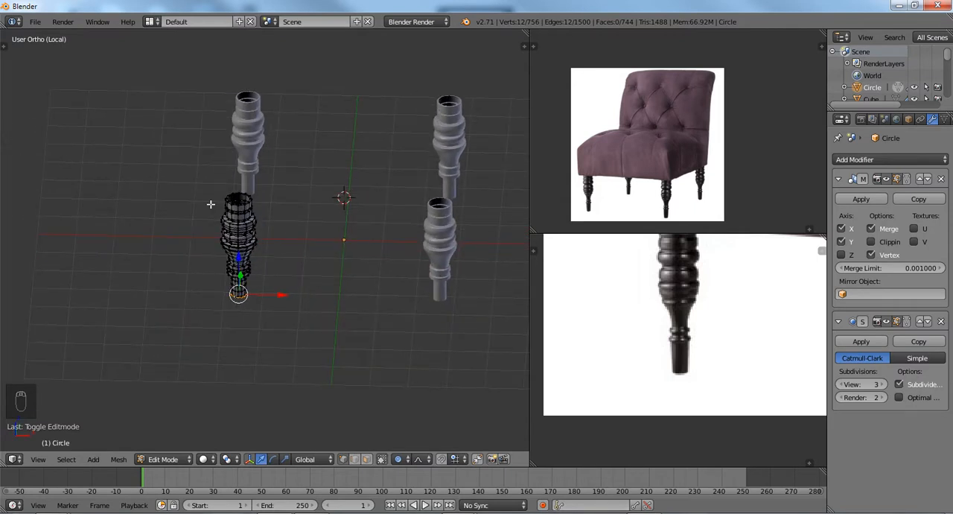
pyautogui.press('n')
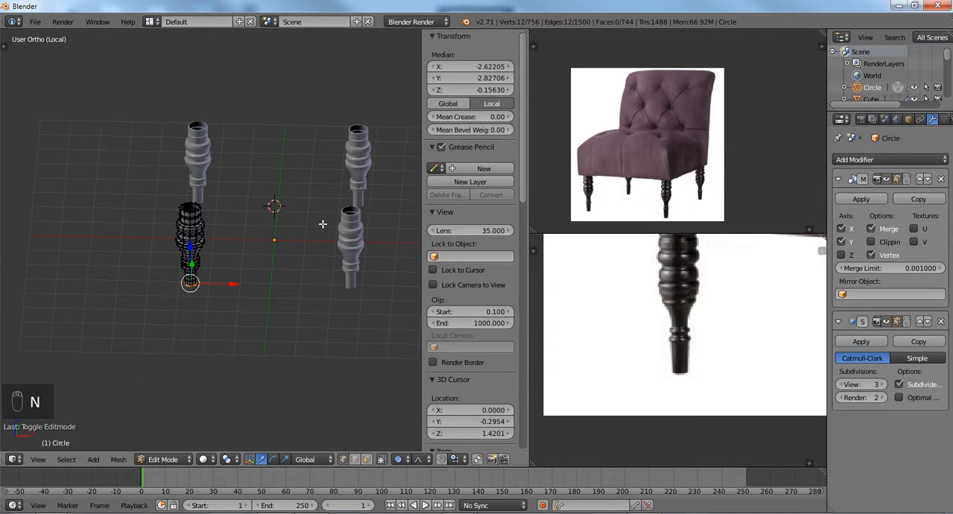
pyautogui.press('Tab')
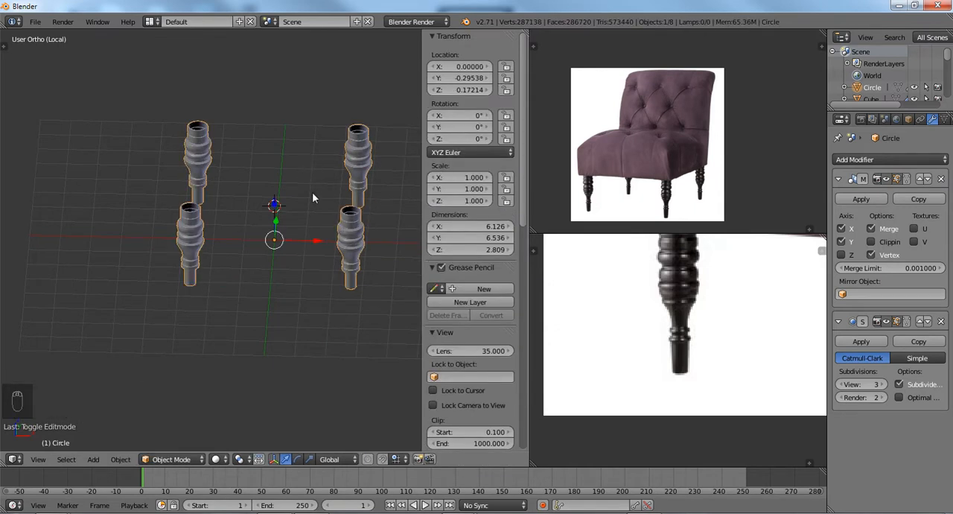
# Apply the legs object's location, and also its rotation and scale.
pyautogui.hotkey('ctrl', 'a')
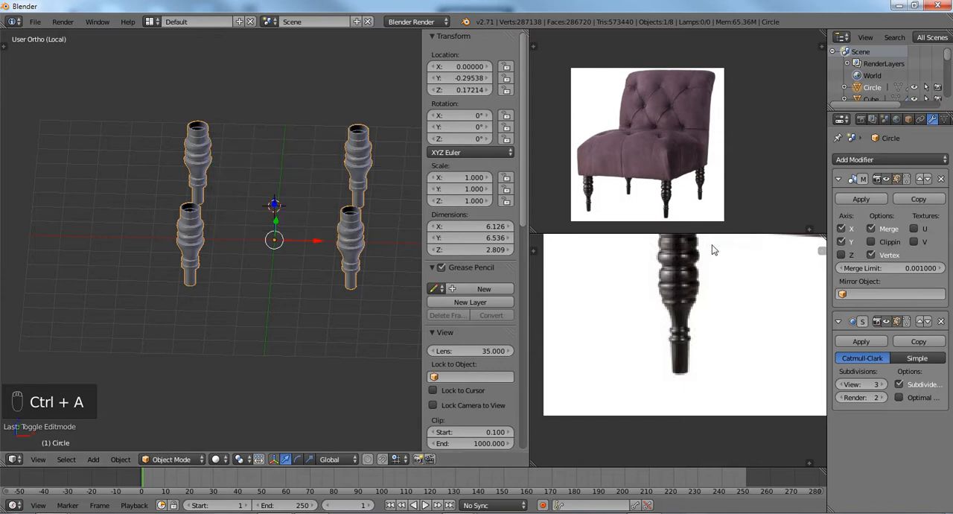
pyautogui.hotkey('ctrl', 'a')
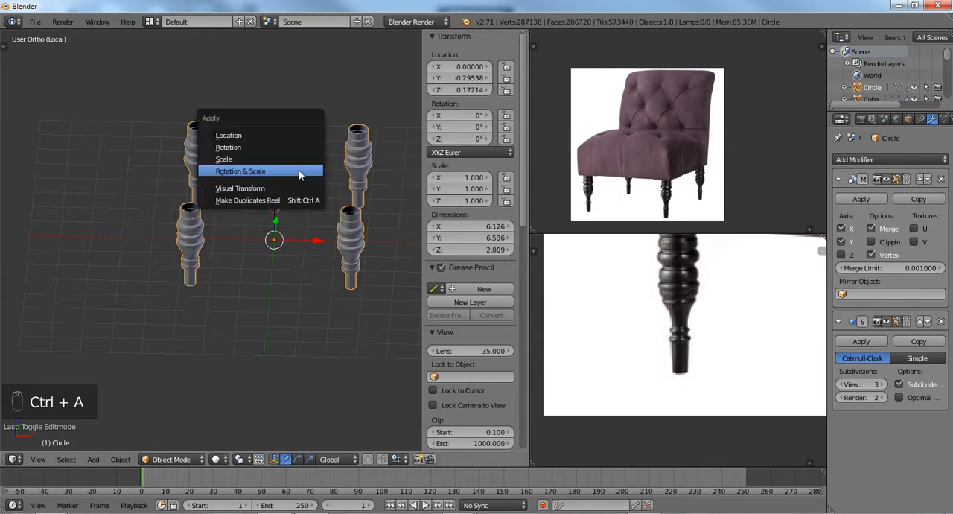
pyautogui.click(298, 135)
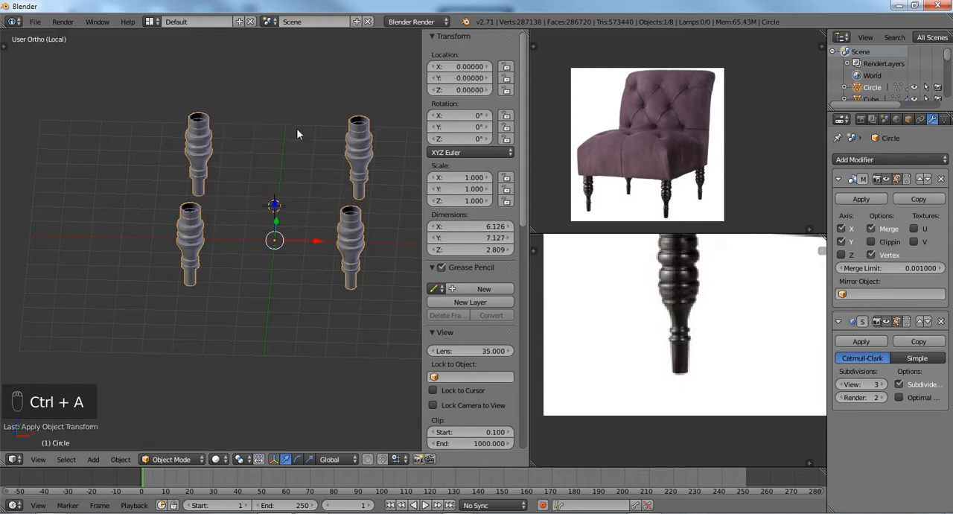
pyautogui.hotkey('ctrl', 'a')
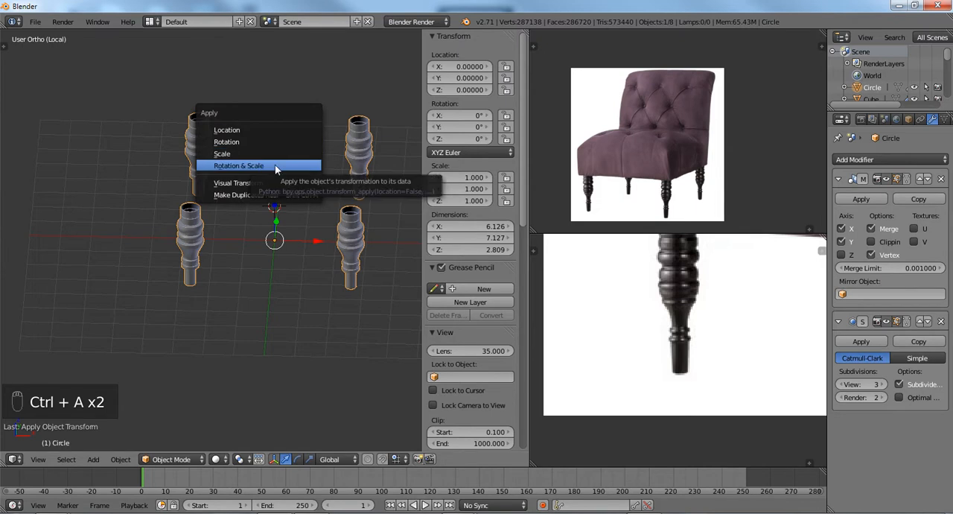
pyautogui.click(275, 165)
# Hide the transform properties and examine the lower ends of the legs.
pyautogui.scroll(2, 275, 256)
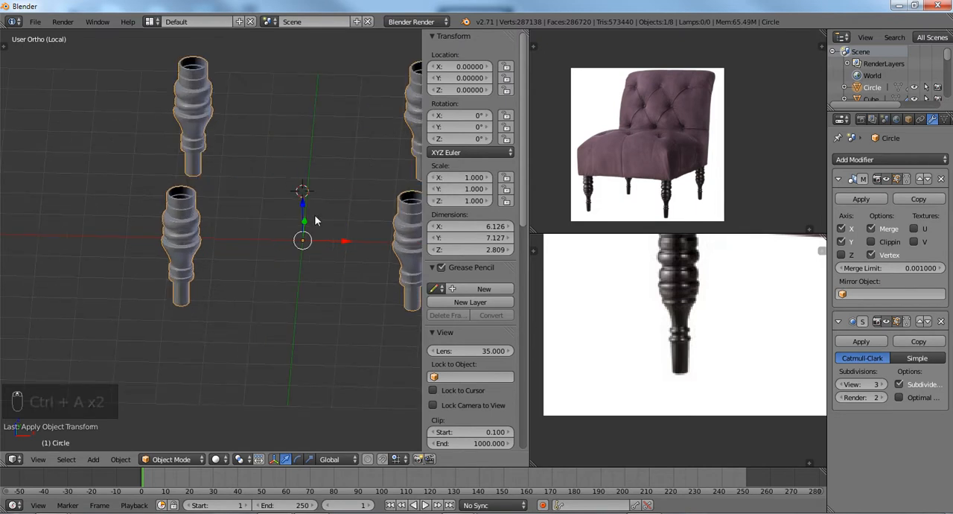
pyautogui.scroll(-3, 301, 236)
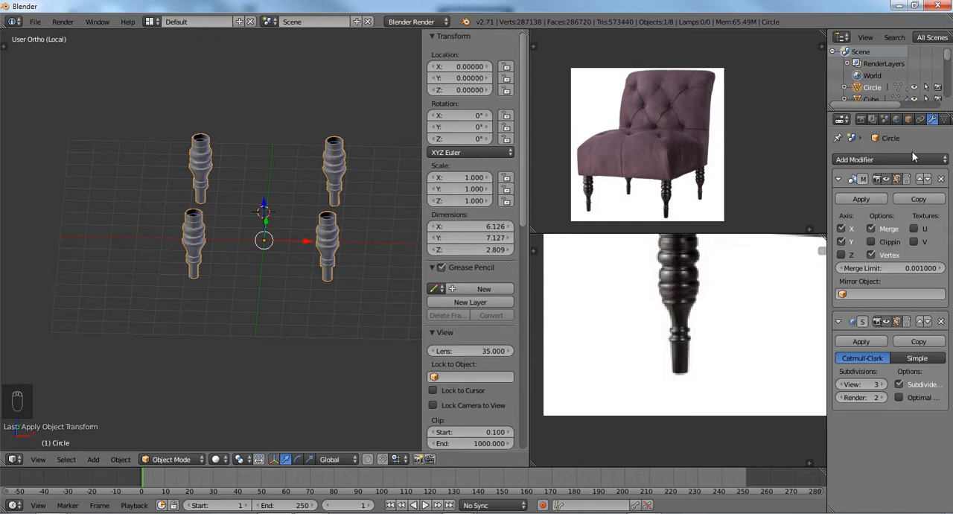
pyautogui.press('n')
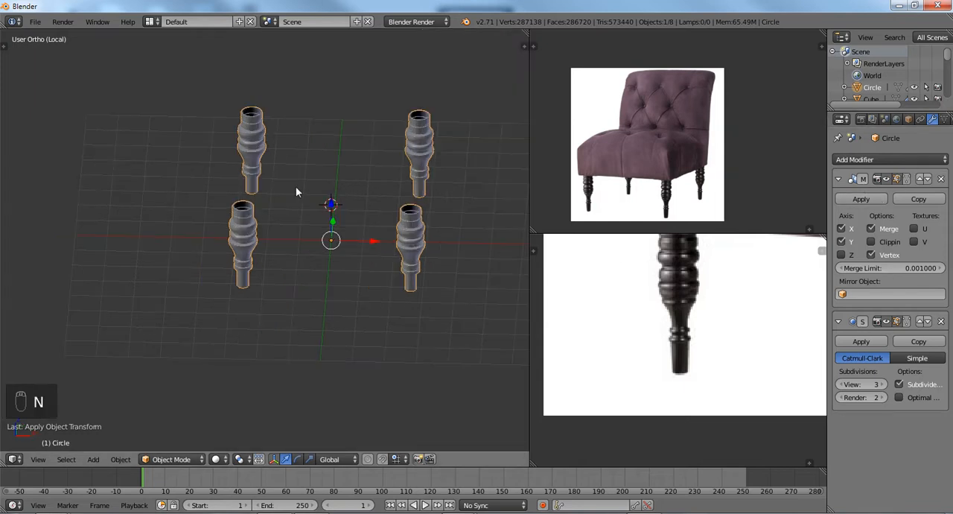
pyautogui.moveTo(300, 189); pyautogui.dragTo(289, 171, button='middle')
pyautogui.scroll(5, 283, 224)
pyautogui.scroll(3, 273, 244)
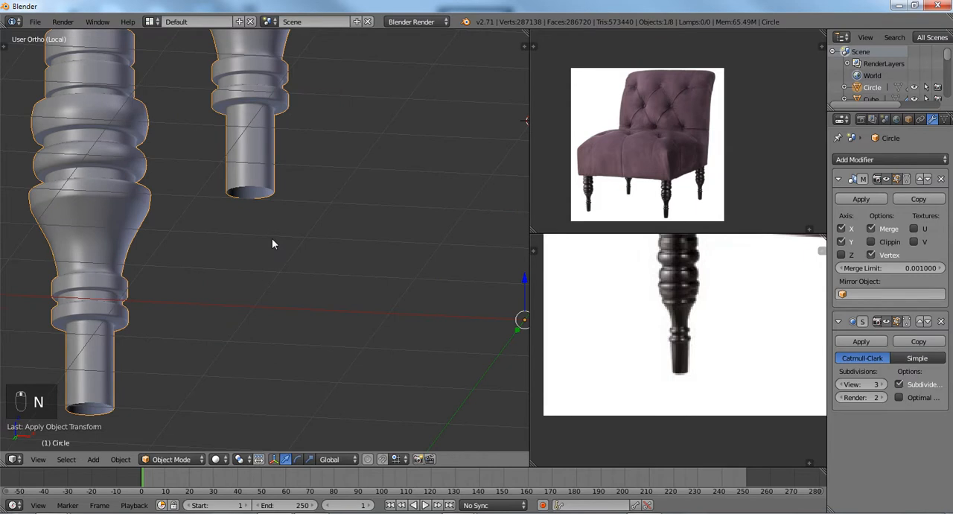
# Return the legs to Edit Mode and close the open bottom of the leg with Grid Fill.
pyautogui.press('Tab')
pyautogui.scroll(4, 253, 182)
pyautogui.scroll(2, 265, 195)
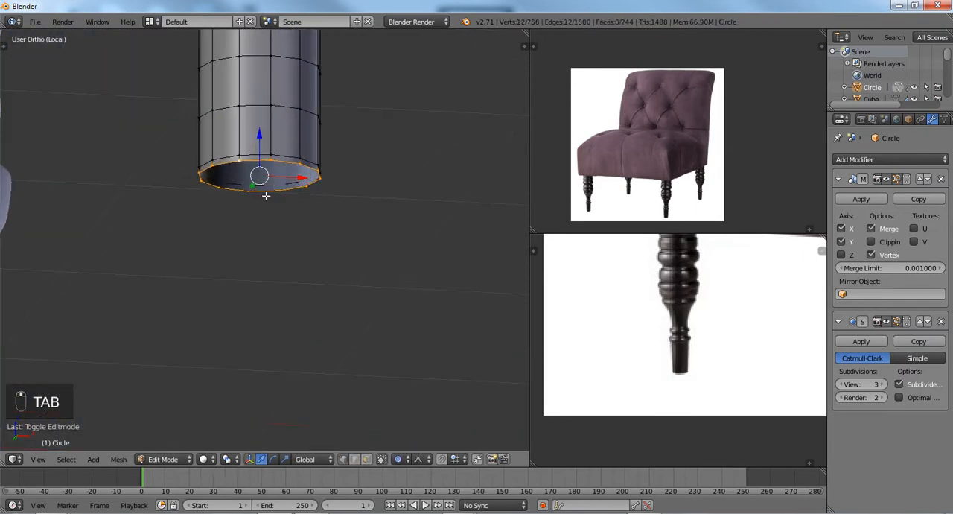
pyautogui.hotkey('ctrl', 'f')
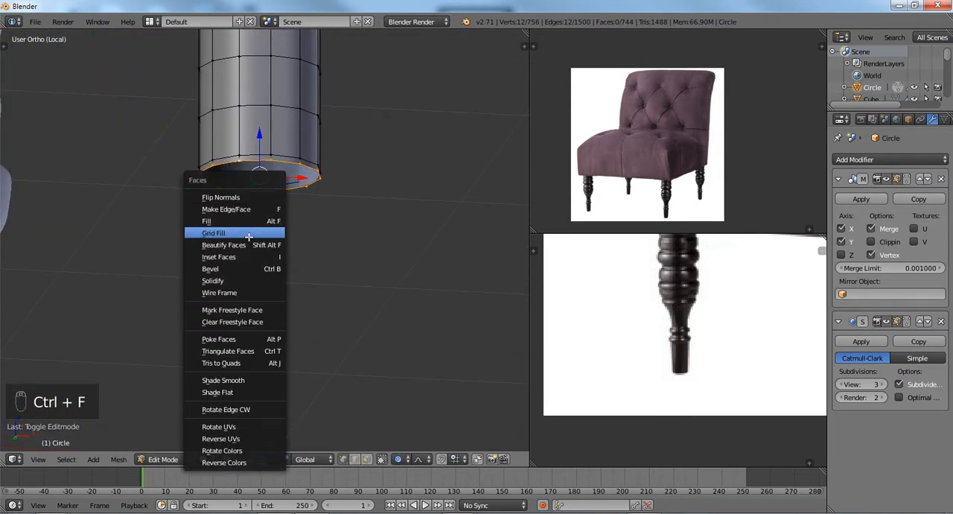
pyautogui.click(249, 237)
pyautogui.moveTo(273, 232)
pyautogui.mouseDown(button='middle')
pyautogui.moveTo(264, 213)
pyautogui.moveTo(270, 230)
pyautogui.mouseUp(button='middle')
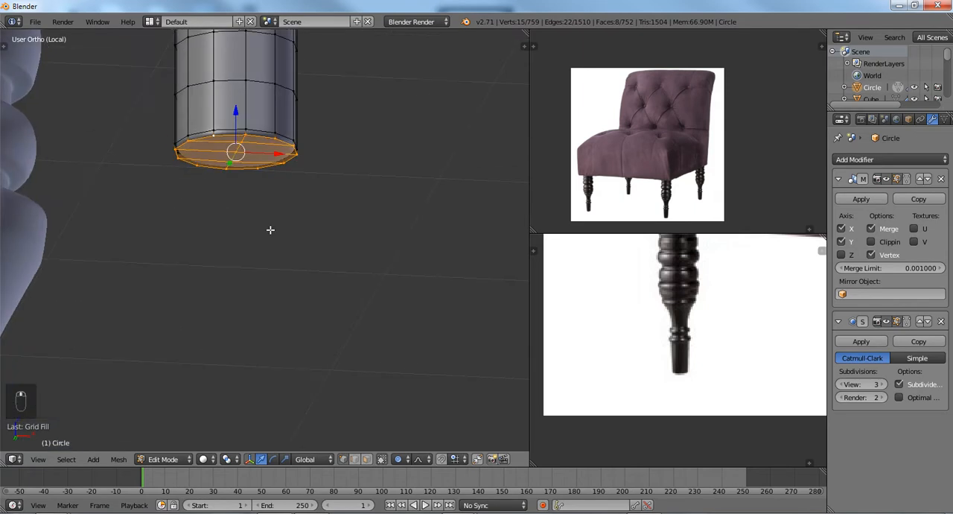
pyautogui.press('ctrl+KP_7')
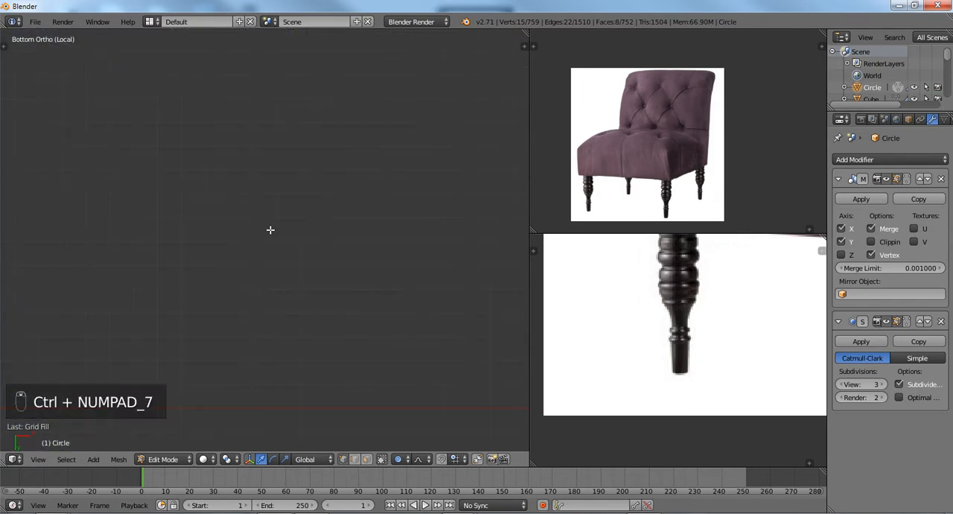
pyautogui.press('KP_Decimal')
pyautogui.scroll(-4, 270, 231)
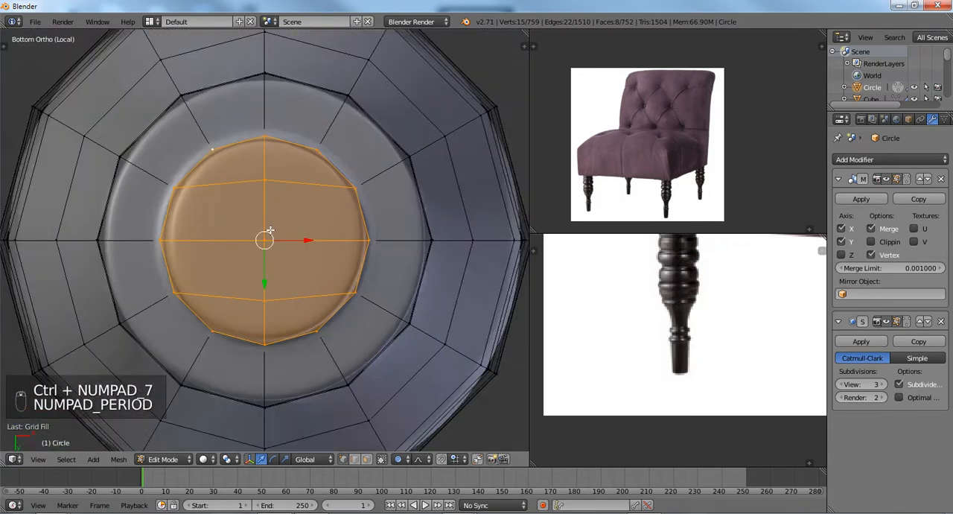
# Open the Grid Fill options and try a span of 3 with offsets of 1 and 2.
pyautogui.press('F6')
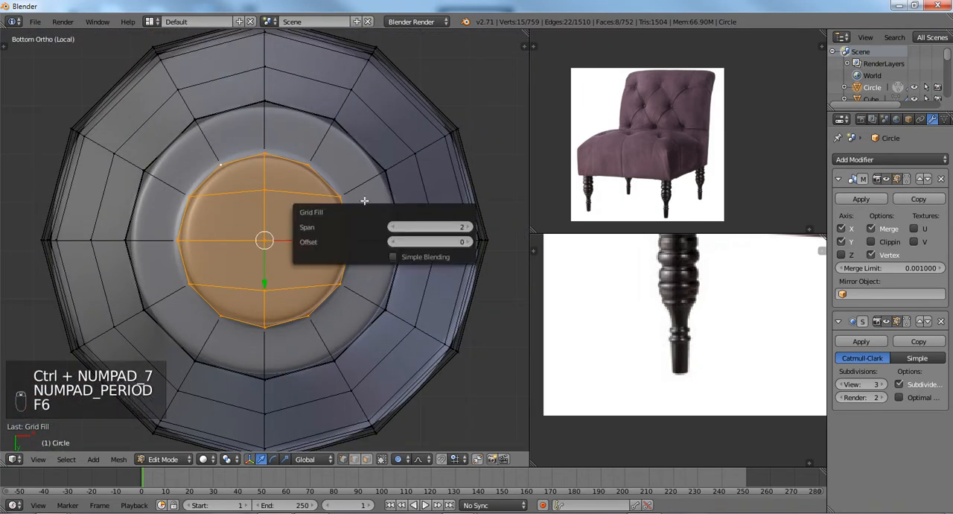
pyautogui.click(466, 241)
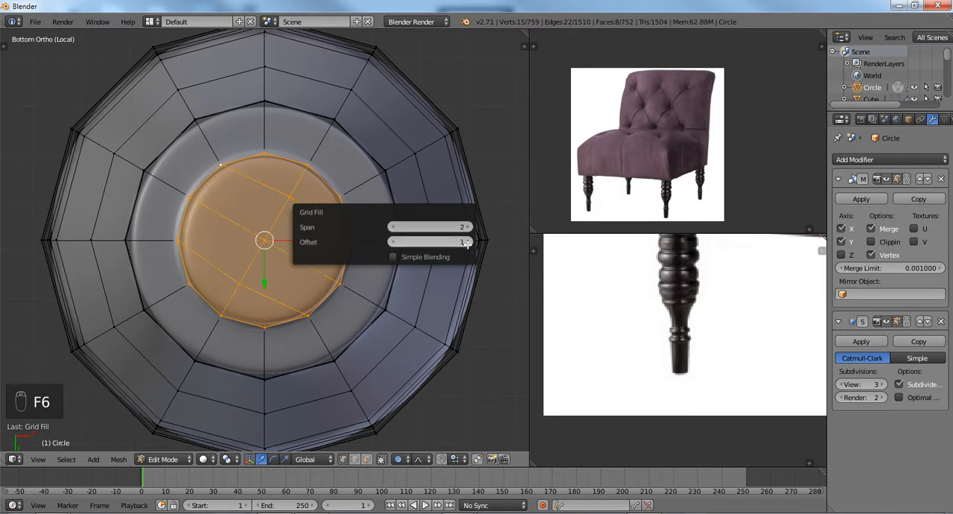
pyautogui.click(392, 242)
pyautogui.click(467, 226)
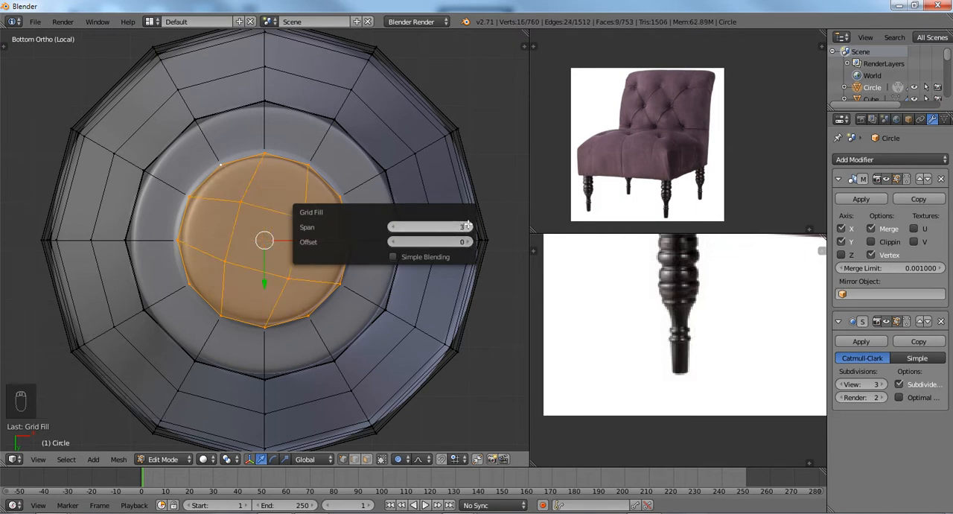
pyautogui.click(468, 241)
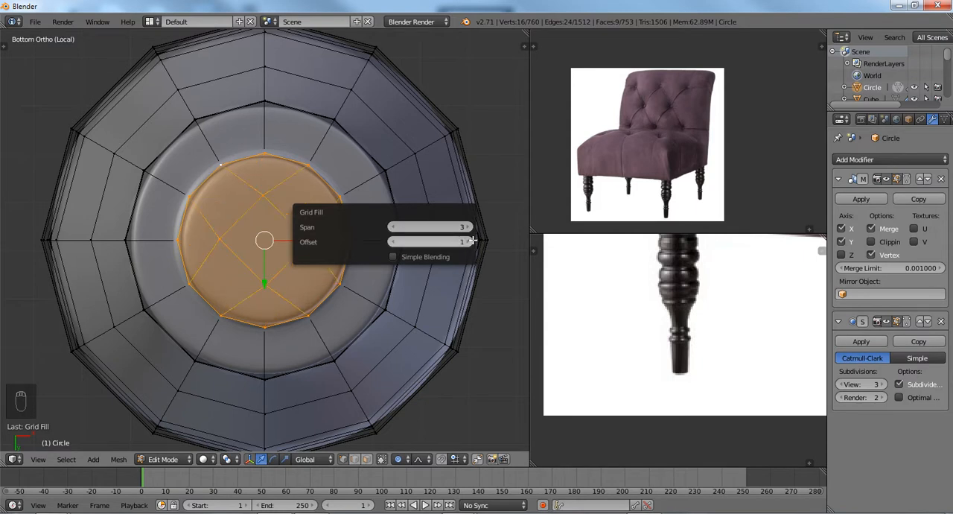
pyautogui.click(469, 241)
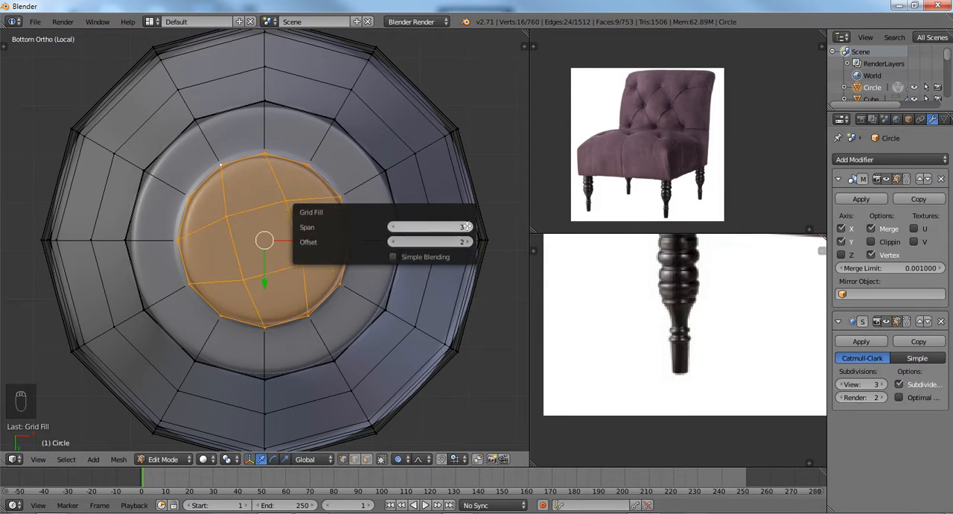
# Try the Grid Fill with spans of 5, 4, 3 and 1 while raising the offset to 4.
pyautogui.click(467, 227)
pyautogui.click(467, 226)
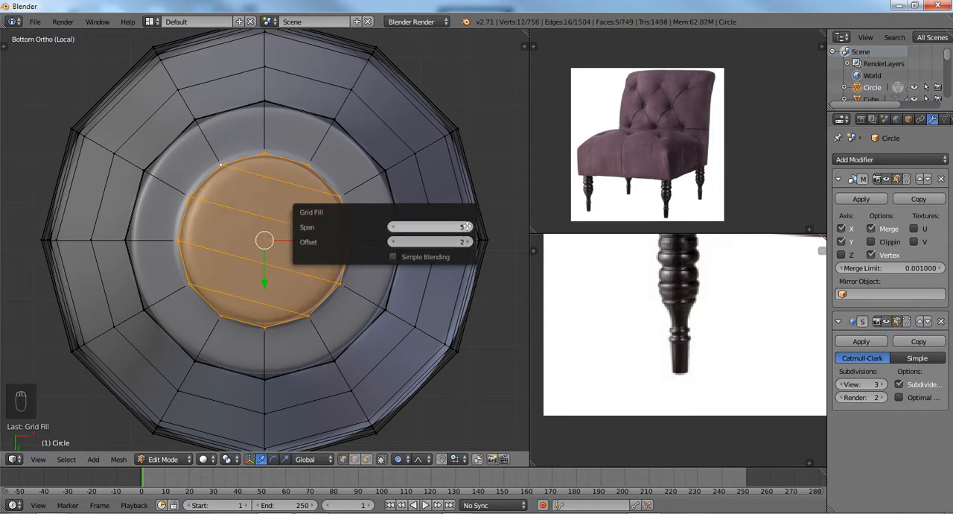
pyautogui.click(389, 227)
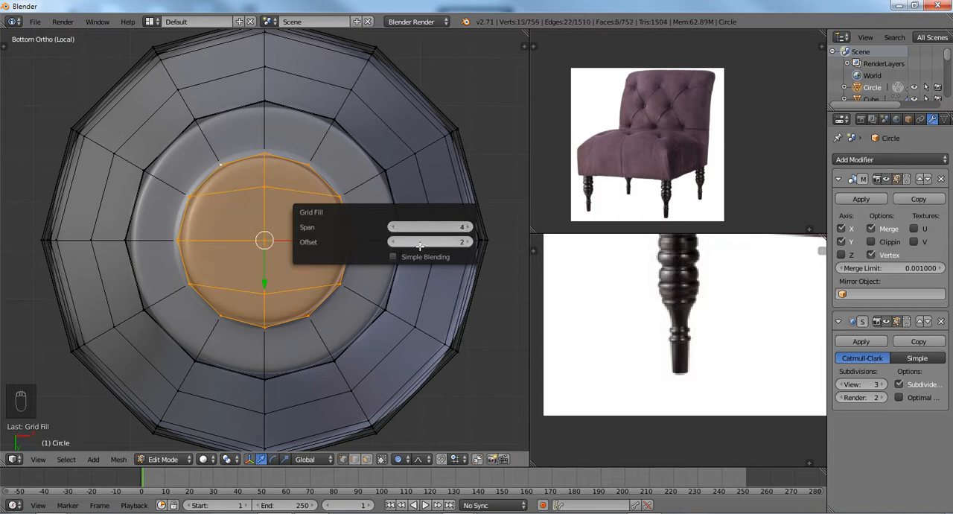
pyautogui.click(466, 242)
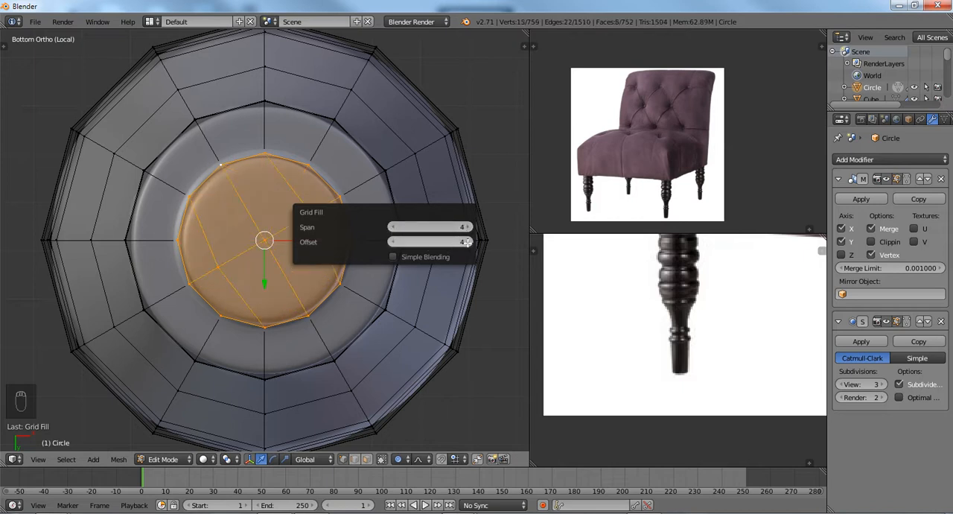
pyautogui.click(467, 226)
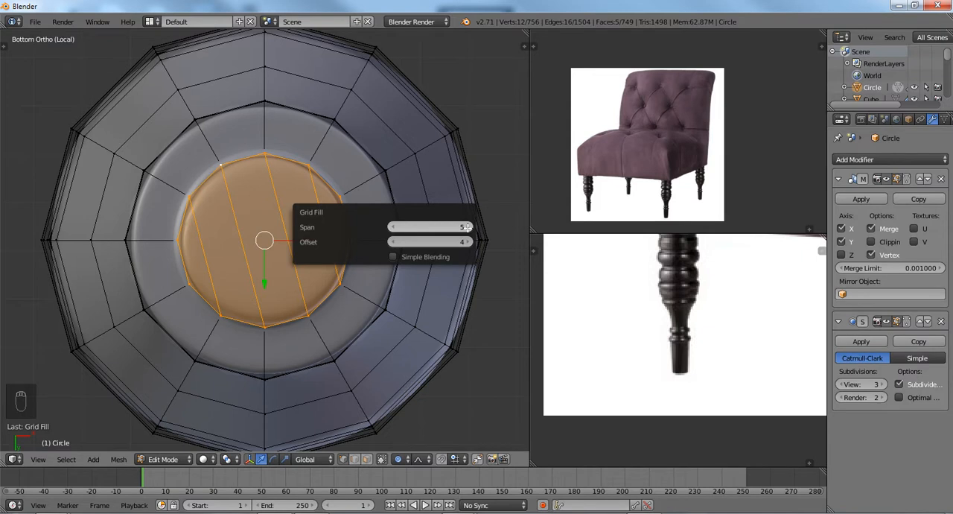
pyautogui.click(394, 226)
pyautogui.click(393, 226)
pyautogui.click(394, 226)
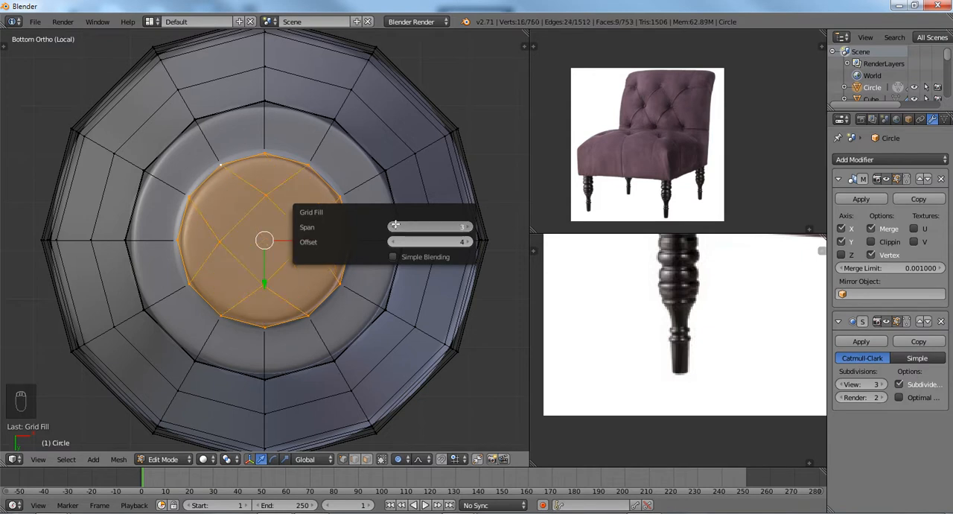
pyautogui.click(395, 226)
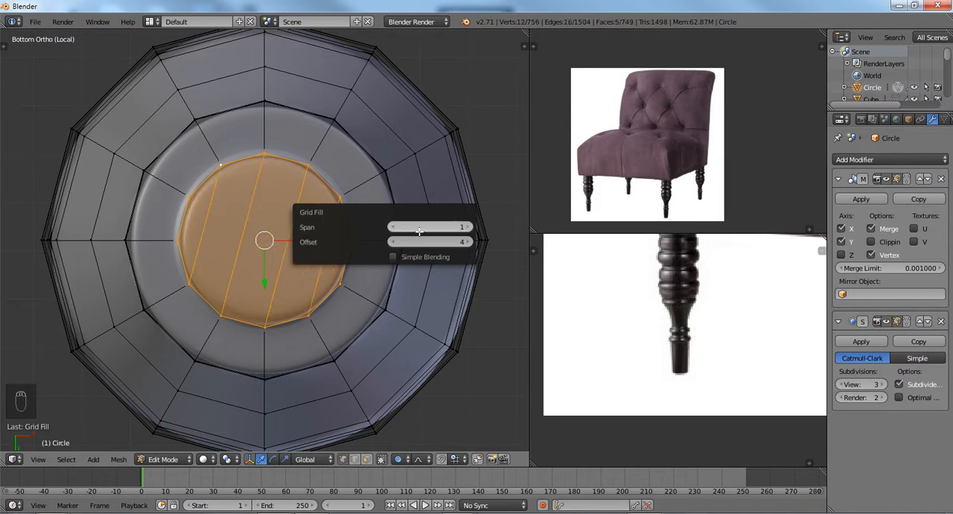
# Set the Grid Fill of the leg's bottom to a span of 2 and an offset of 6.
pyautogui.click(469, 226)
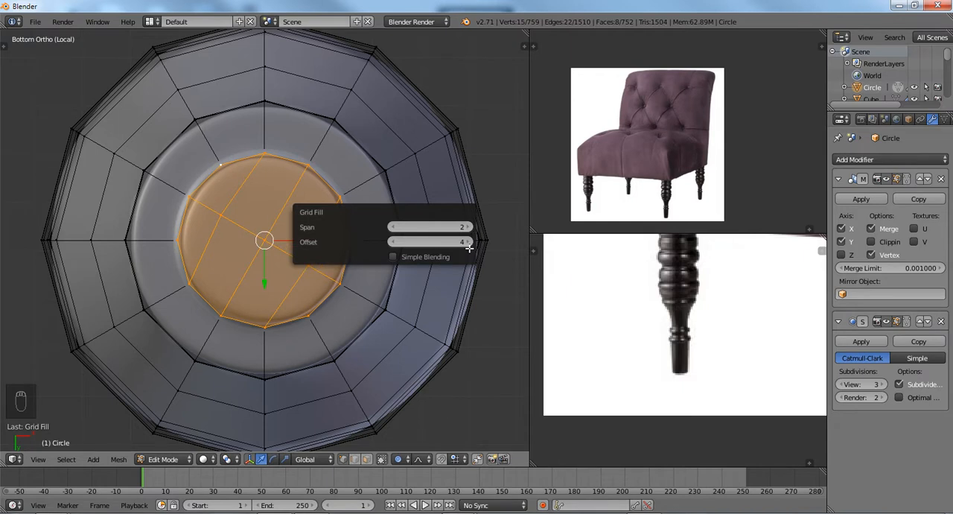
pyautogui.click(469, 246)
pyautogui.click(469, 243)
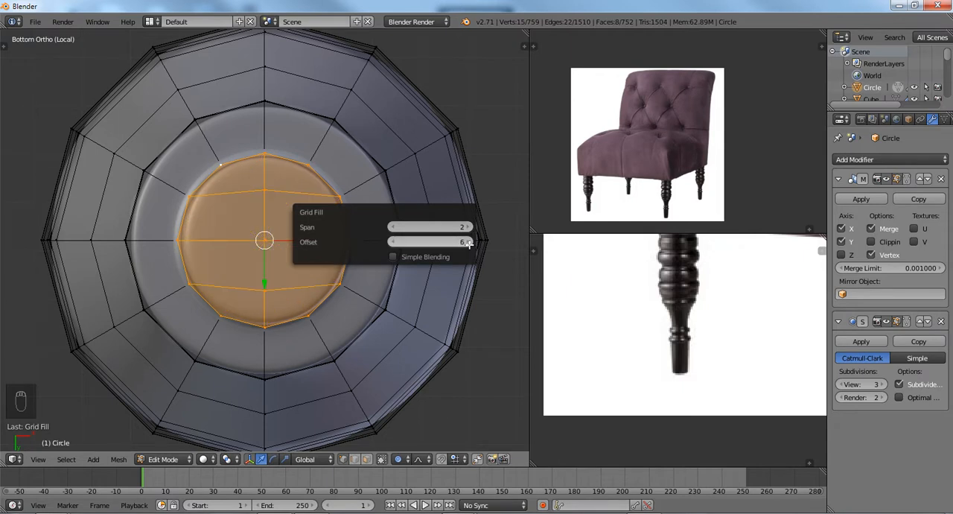
# Select the edge loop around the leg's bottom end and edge-slide it along the leg.
pyautogui.scroll(-2, 307, 235)
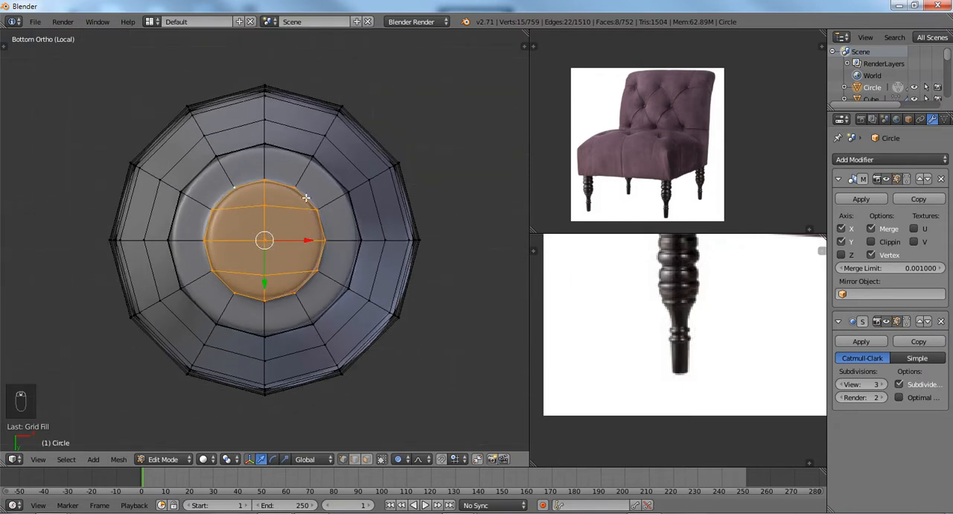
pyautogui.moveTo(306, 198); pyautogui.dragTo(321, 249, button='middle')
pyautogui.scroll(5, 287, 216)
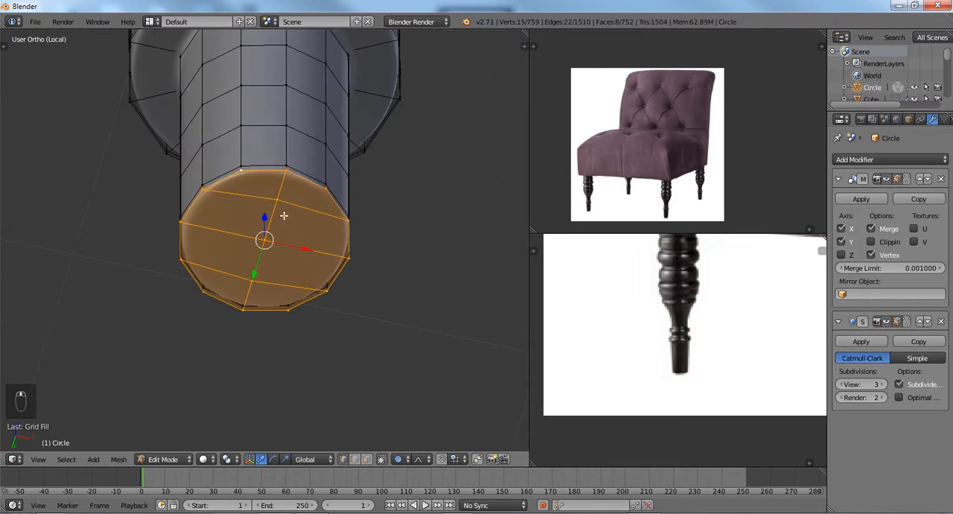
pyautogui.keyDown('alt'); pyautogui.rightClick(286, 150); pyautogui.keyUp('alt')
pyautogui.press('g')
pyautogui.press('g')
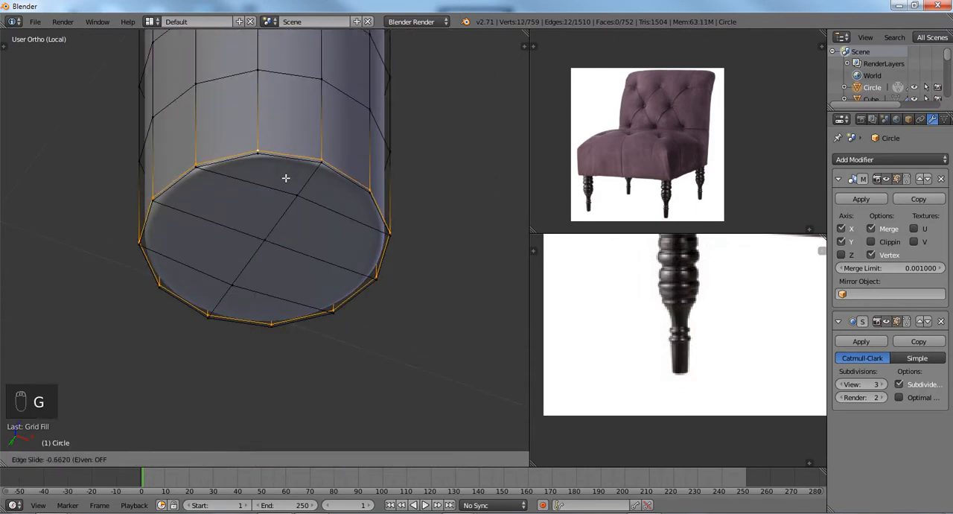
pyautogui.click(285, 178)
# Add a supporting edge loop close to the leg's bottom rim, slid to about -0.92, and return to Object Mode.
pyautogui.hotkey('ctrl', 'r')
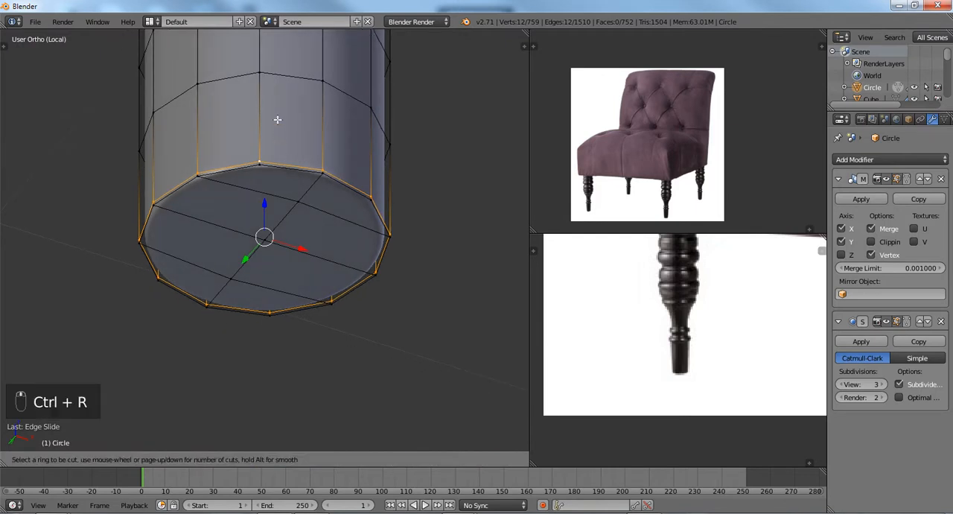
pyautogui.click(265, 118)
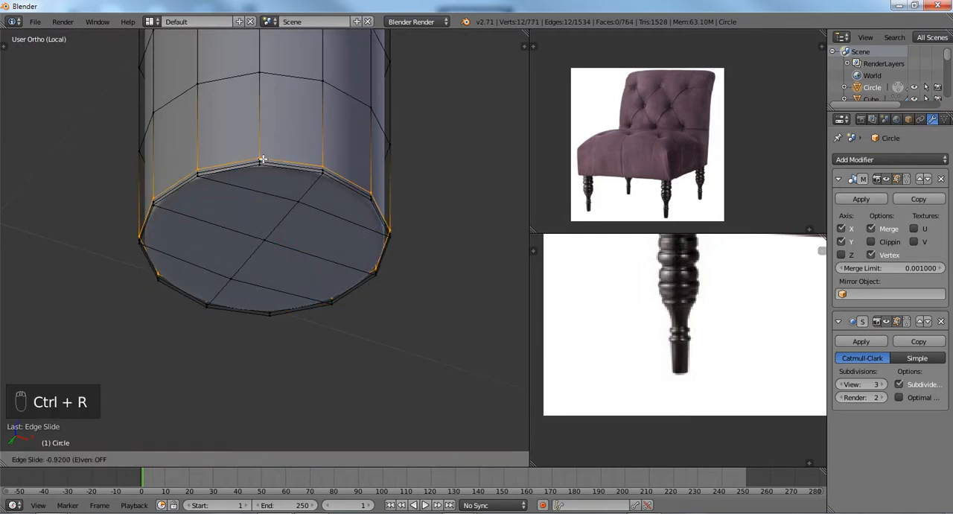
pyautogui.click(263, 158)
pyautogui.scroll(-3, 264, 159)
pyautogui.press('Tab')
pyautogui.moveTo(263, 179); pyautogui.dragTo(264, 221, button='middle')
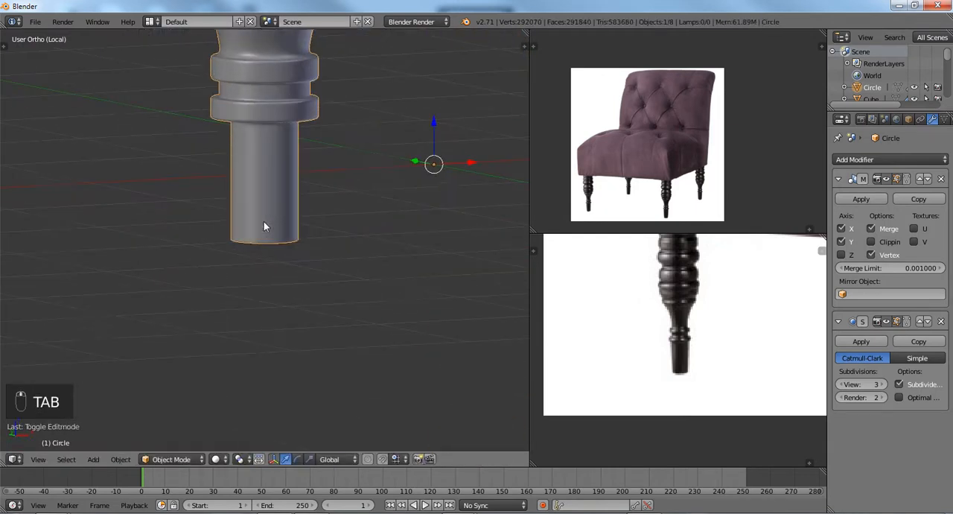
# Leave the local view to show the whole chair and deselect all objects.
pyautogui.press('KP_1')
pyautogui.press('KP_Divide')
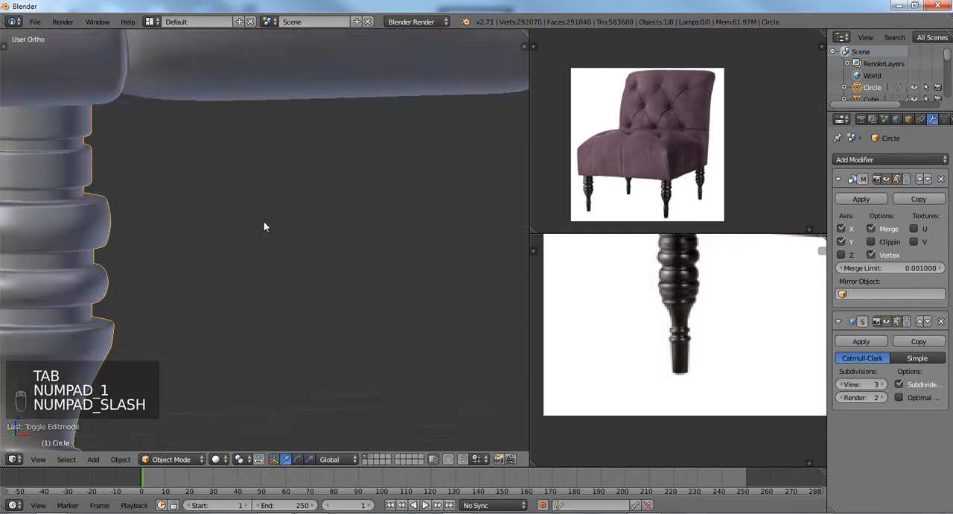
pyautogui.scroll(1, 281, 240)
pyautogui.press('a')
pyautogui.press('a')
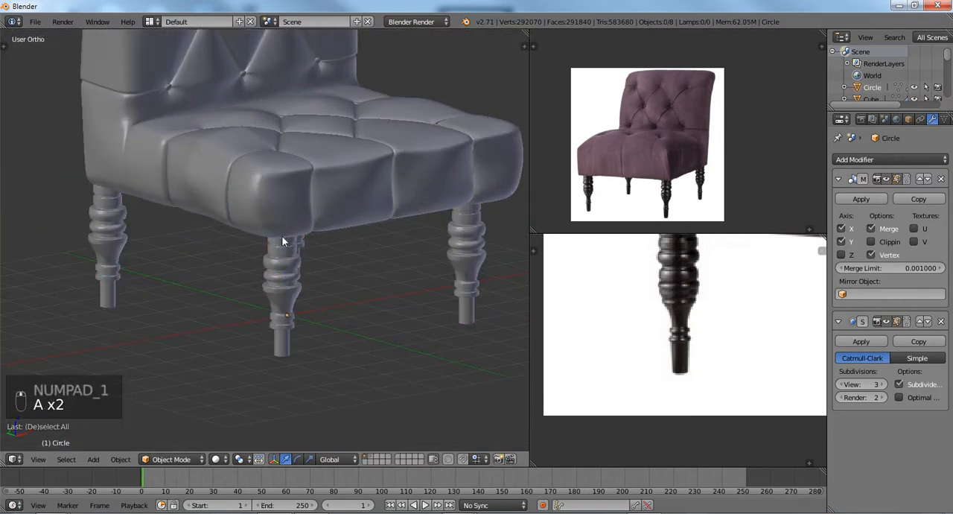
# Examine the tufted seat, its creases and its buttons from the front and from above.
pyautogui.scroll(-4, 276, 219)
pyautogui.scroll(4, 263, 265)
pyautogui.scroll(2, 263, 268)
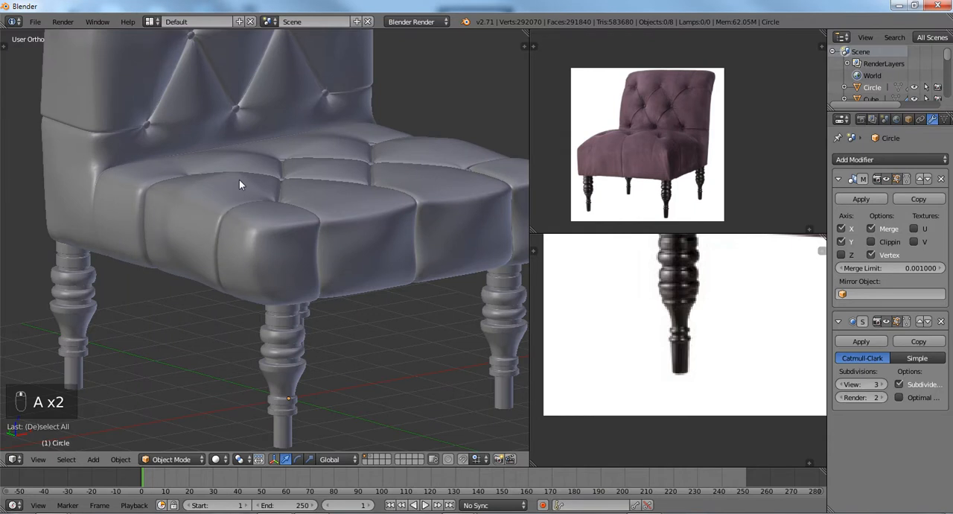
pyautogui.keyDown('shift'); pyautogui.moveTo(241, 162); pyautogui.dragTo(267, 236, button='middle'); pyautogui.keyUp('shift')
pyautogui.scroll(3, 245, 255)
pyautogui.scroll(-3, 245, 255)
pyautogui.scroll(2, 267, 236)
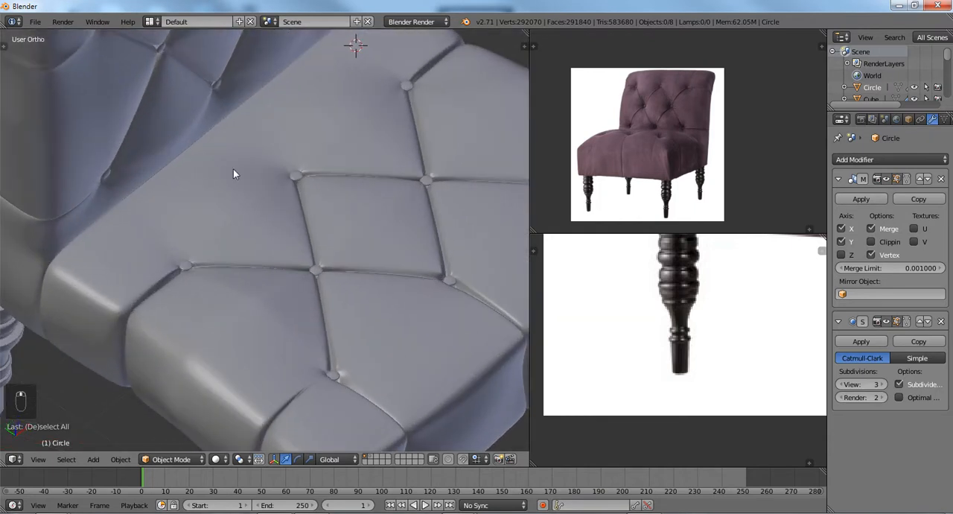
# Select the chair's upholstery mesh in place of the legs and switch it to Sculpt Mode.
pyautogui.press('Tab')
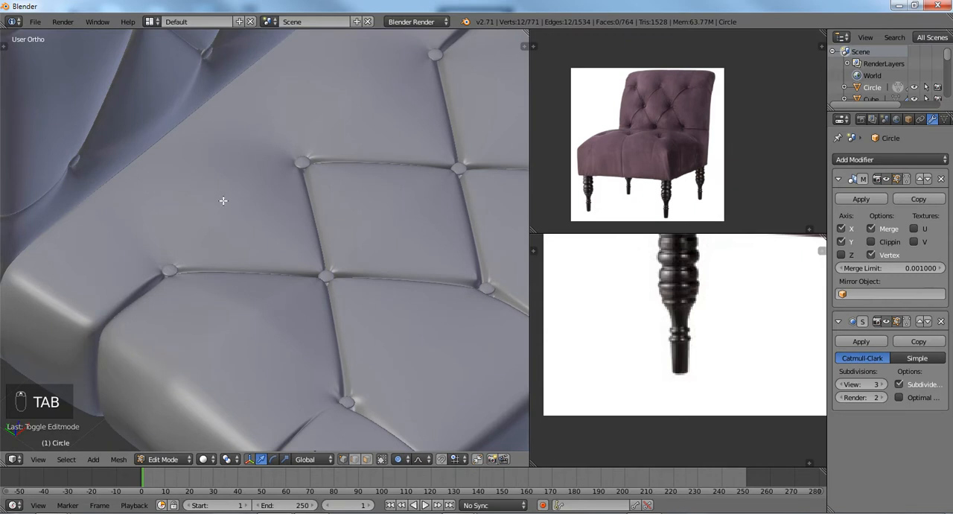
pyautogui.press('Tab')
pyautogui.rightClick(241, 218)
pyautogui.press('Tab')
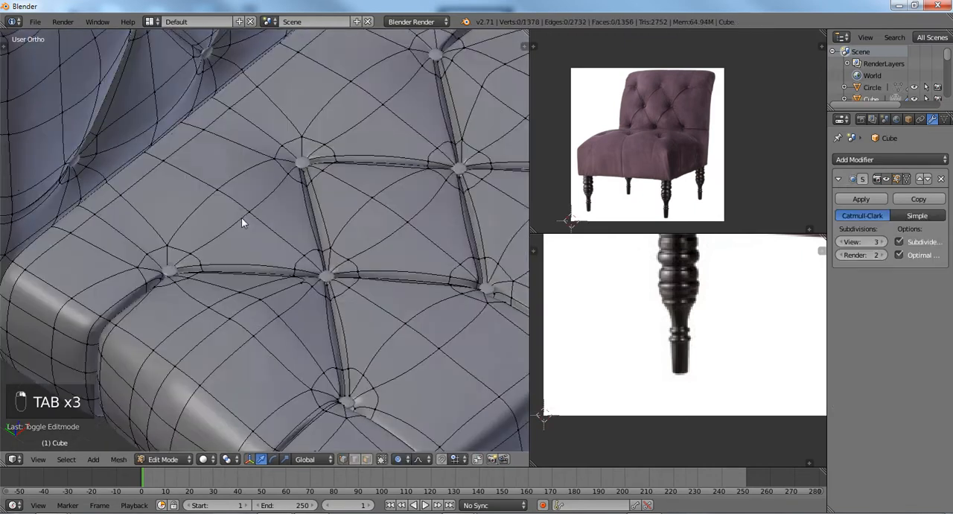
pyautogui.click(162, 459)
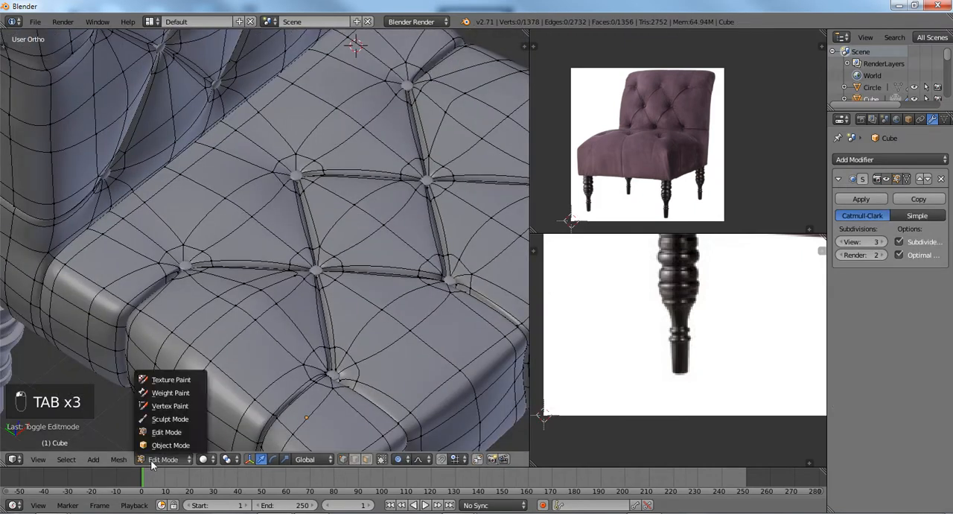
pyautogui.click(165, 427)
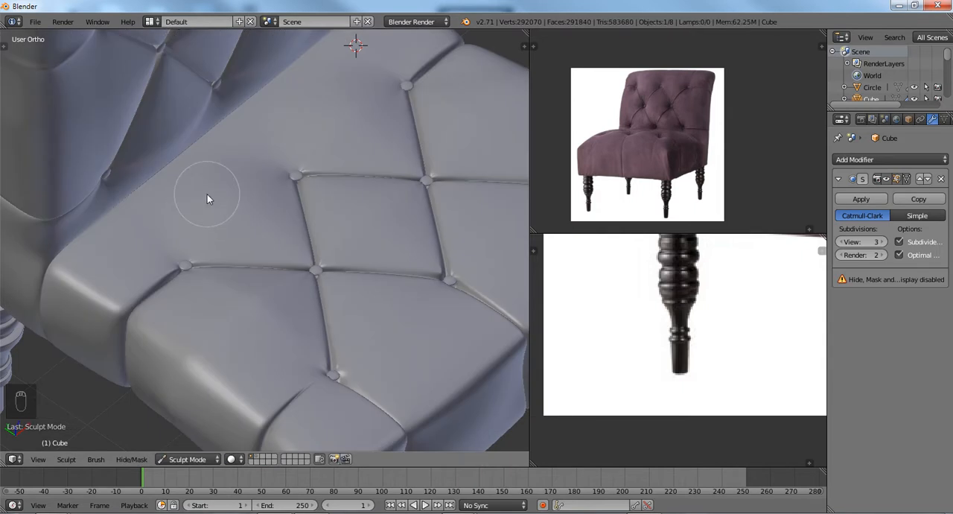
# Show the sculpting tool settings, check the current brush and hide the settings again.
pyautogui.press('t')
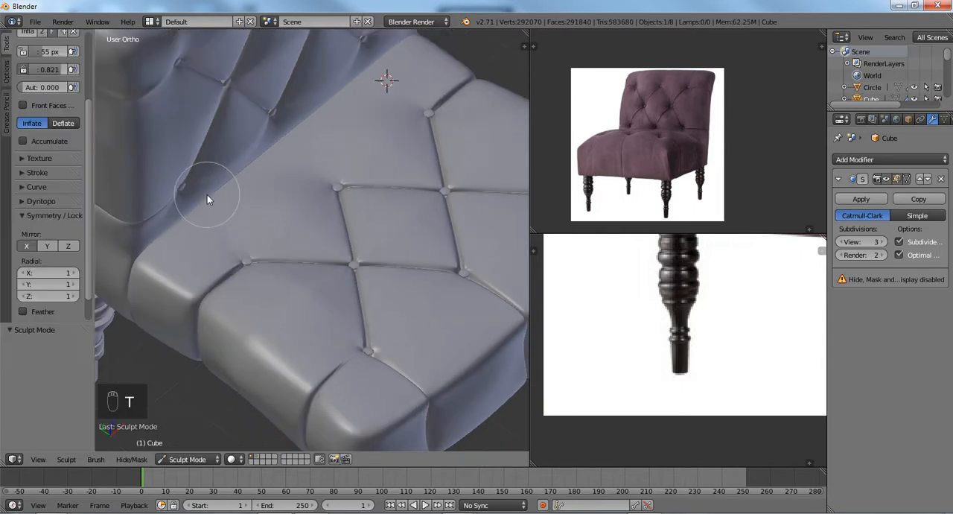
pyautogui.scroll(5, 91, 178)
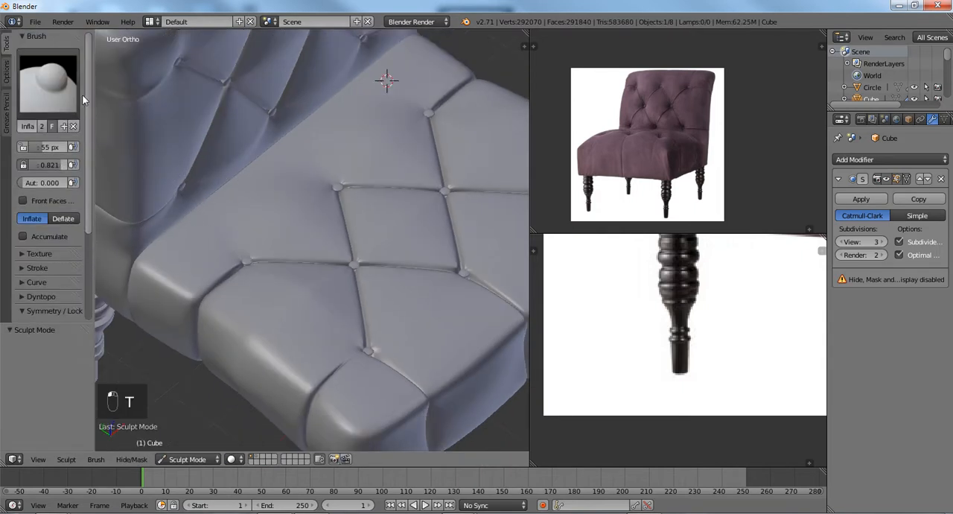
pyautogui.press('t')
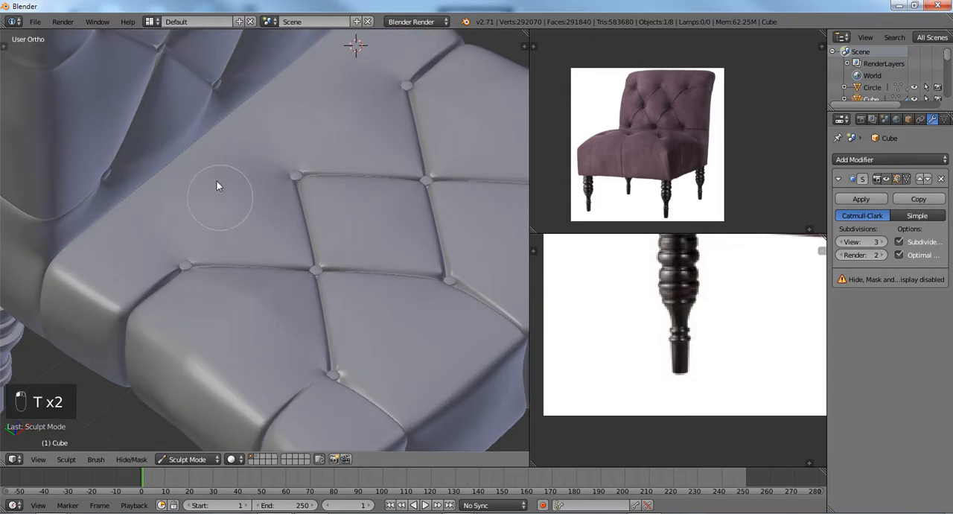
# Enlarge the sculpt brush and stroke over the seat cushion's surface between the buttons and the backrest.
pyautogui.press('f')
pyautogui.click(214, 186)
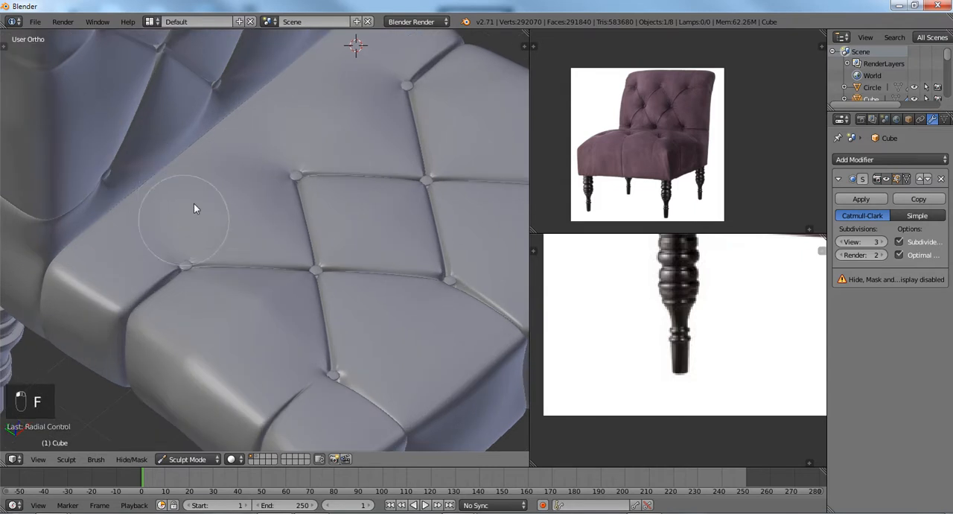
pyautogui.moveTo(199, 200)
pyautogui.mouseDown(button='middle')
pyautogui.moveTo(156, 178)
pyautogui.moveTo(184, 209)
pyautogui.mouseUp(button='middle')
pyautogui.moveTo(87, 202)
pyautogui.mouseDown()
pyautogui.moveTo(100, 213)
pyautogui.moveTo(68, 196)
pyautogui.moveTo(124, 164)
pyautogui.moveTo(258, 118)
pyautogui.mouseUp()
pyautogui.moveTo(206, 196)
pyautogui.mouseDown(button='middle')
pyautogui.moveTo(181, 171)
pyautogui.moveTo(276, 187)
pyautogui.moveTo(287, 153)
pyautogui.moveTo(303, 150)
pyautogui.moveTo(227, 200)
pyautogui.mouseUp(button='middle')
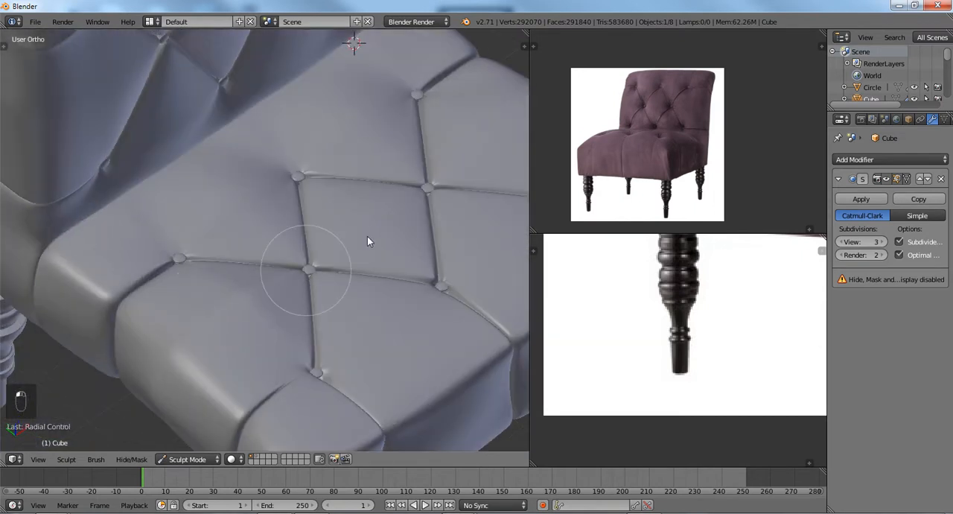
# Examine the sculpted seat from several angles and compare it with the seat in the reference photo.
pyautogui.scroll(-3, 398, 330)
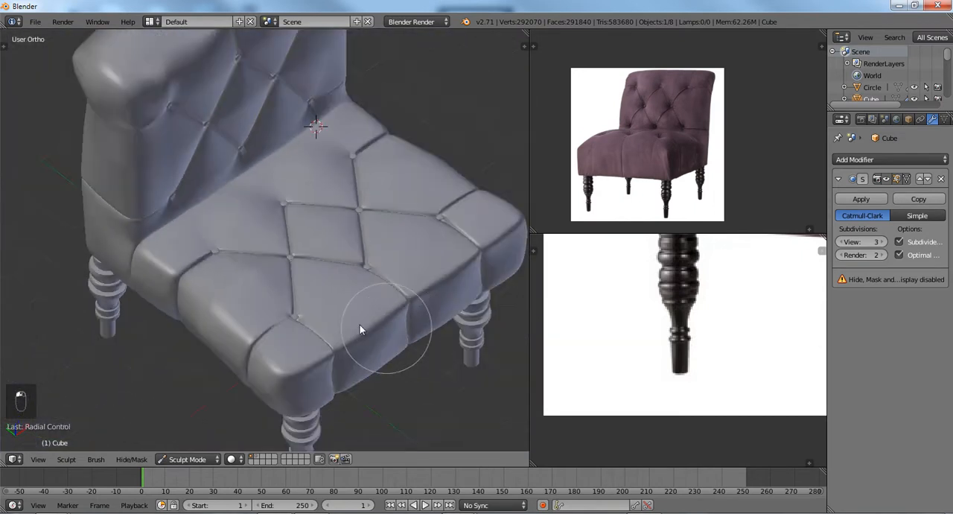
pyautogui.moveTo(360, 325); pyautogui.dragTo(233, 308, button='middle')
pyautogui.scroll(3, 234, 309)
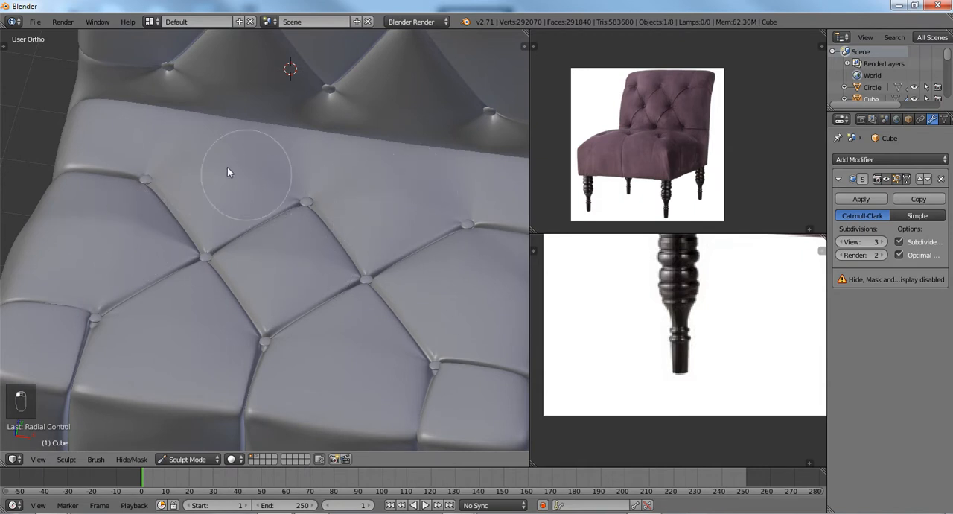
pyautogui.scroll(-1, 297, 275)
pyautogui.moveTo(309, 304)
pyautogui.keyDown('shift'); pyautogui.mouseDown(button='middle')
pyautogui.moveTo(215, 254)
pyautogui.moveTo(150, 254)
pyautogui.moveTo(253, 264)
pyautogui.moveTo(242, 271)
pyautogui.moveTo(248, 248)
pyautogui.moveTo(251, 266)
pyautogui.moveTo(231, 280)
pyautogui.moveTo(261, 277)
pyautogui.mouseUp(button='middle'); pyautogui.keyUp('shift')
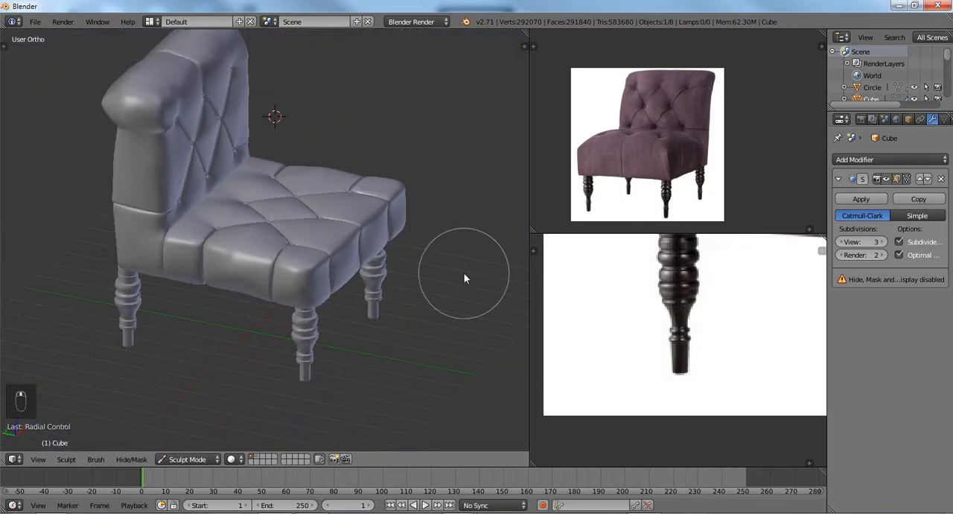
pyautogui.scroll(3, 661, 152)
pyautogui.scroll(-2, 661, 152)
pyautogui.scroll(3, 661, 152)
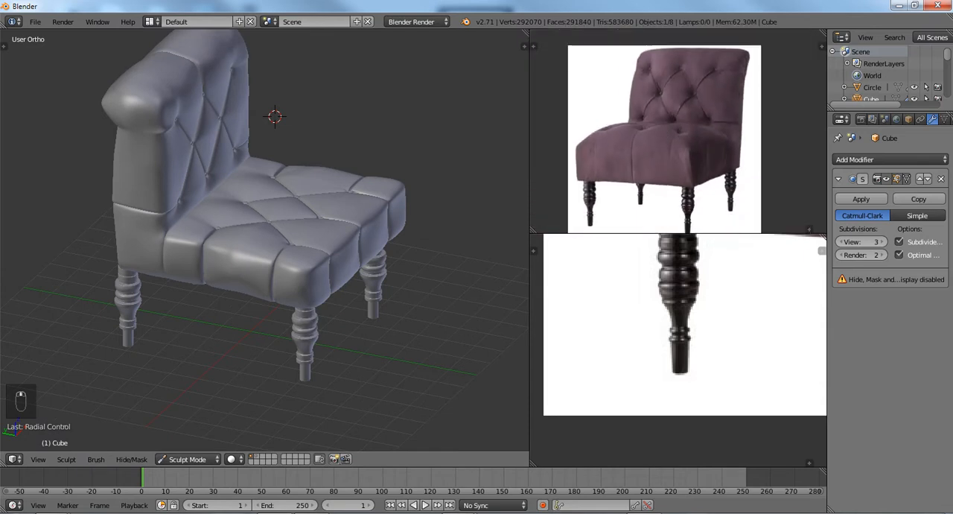
pyautogui.scroll(-2, 683, 161)
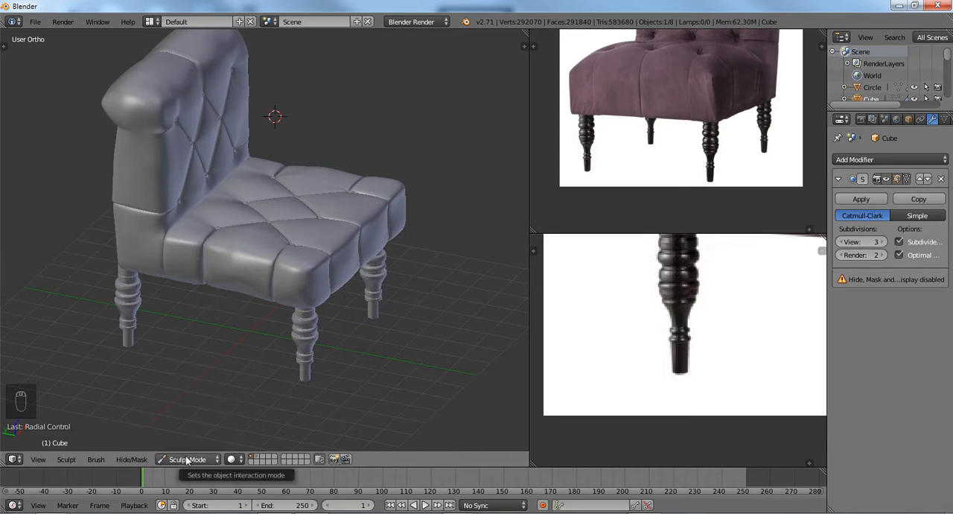
# Reshape the rolled top of the backrest and its rear edge in the right side view using an enlarged Grab brush.
pyautogui.keyDown('shift'); pyautogui.moveTo(167, 211); pyautogui.dragTo(245, 220, button='middle'); pyautogui.keyUp('shift')
pyautogui.scroll(2, 244, 220)
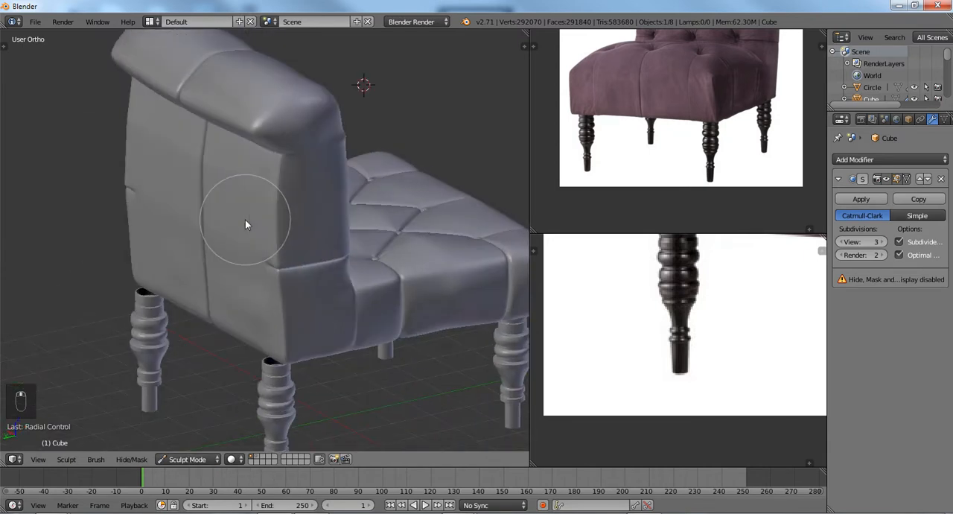
pyautogui.press('KP_3')
pyautogui.scroll(-1, 335, 303)
pyautogui.scroll(2, 343, 294)
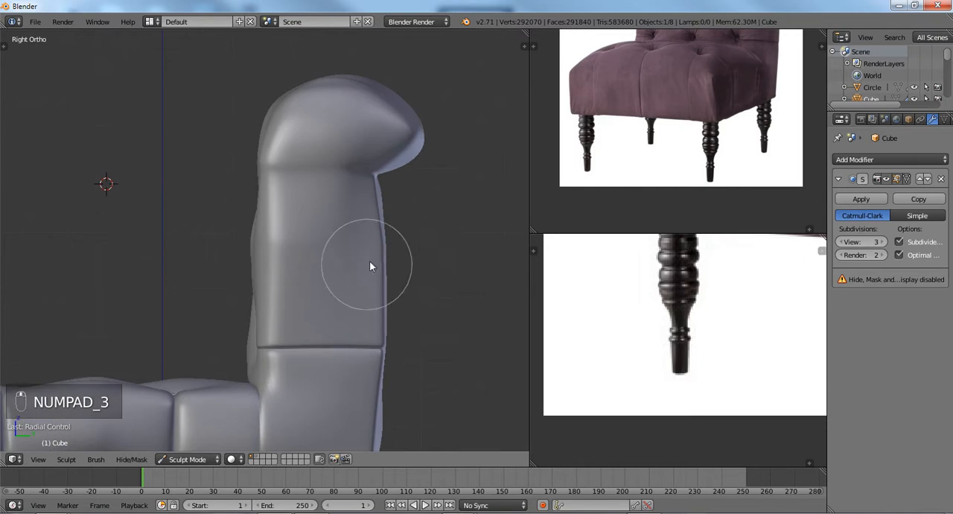
pyautogui.press('g')
pyautogui.press('f')
pyautogui.click(418, 260)
pyautogui.keyDown('shift'); pyautogui.moveTo(408, 215); pyautogui.dragTo(382, 250, button='middle'); pyautogui.keyUp('shift')
pyautogui.scroll(1, 382, 250)
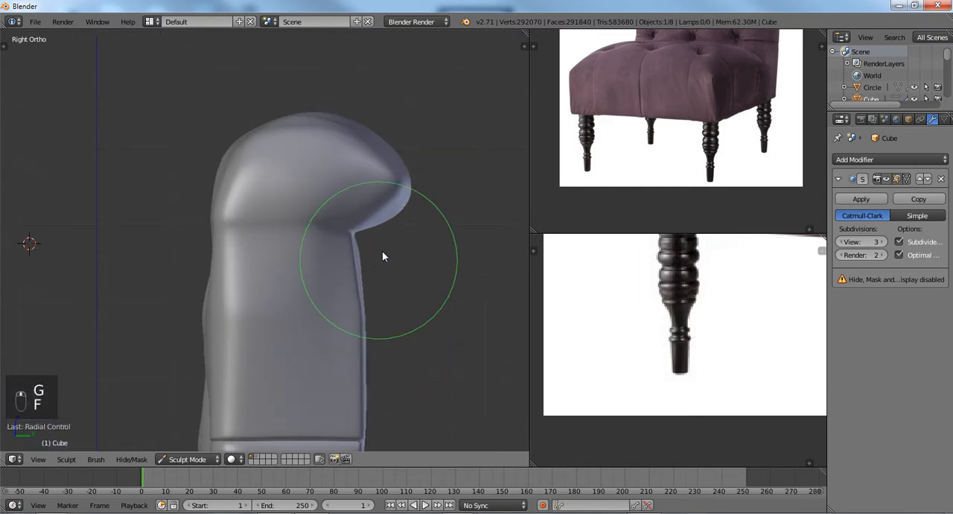
pyautogui.press('f')
pyautogui.click(448, 226)
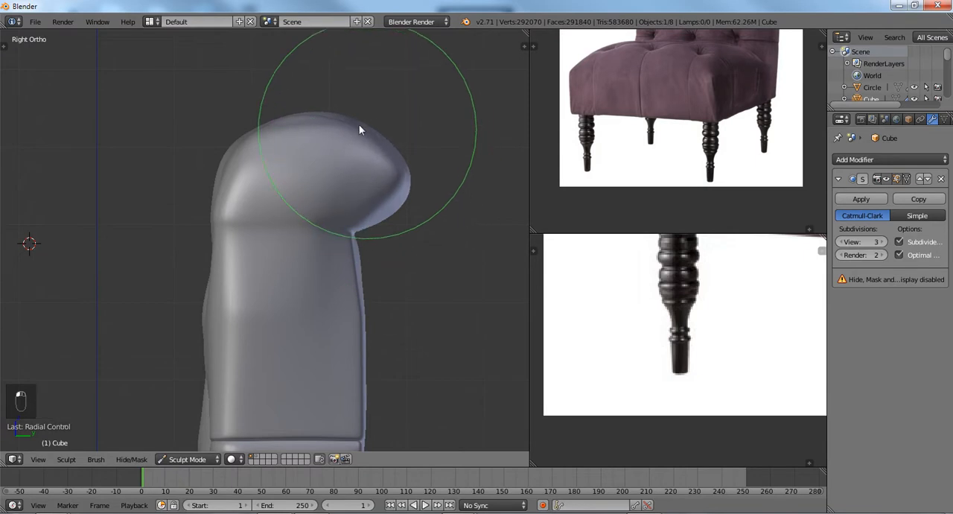
pyautogui.moveTo(331, 128); pyautogui.dragTo(342, 139, button='middle')
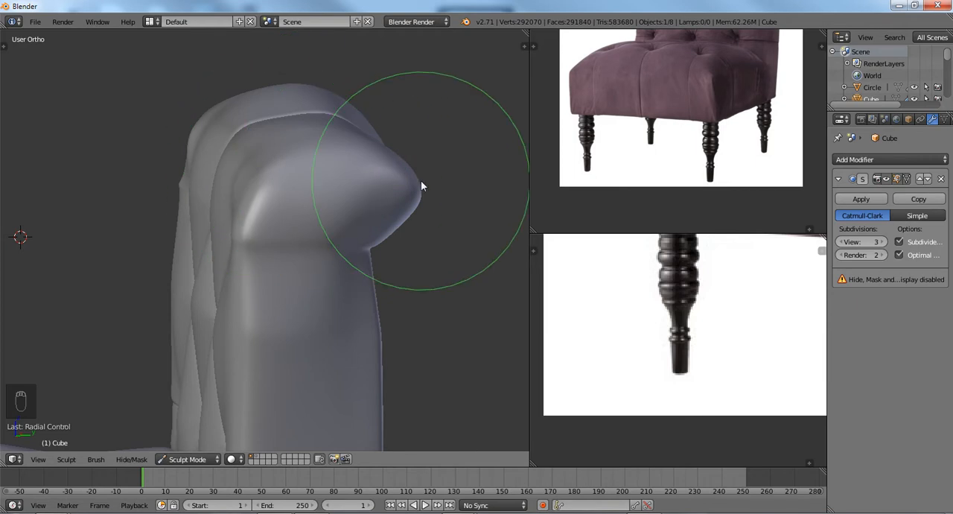
pyautogui.press('KP_3')
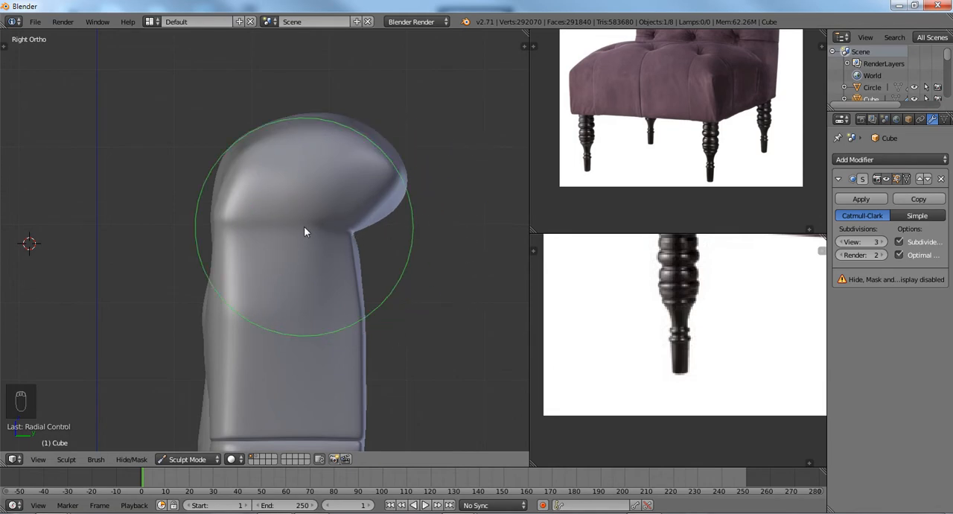
pyautogui.moveTo(402, 177); pyautogui.dragTo(399, 181)
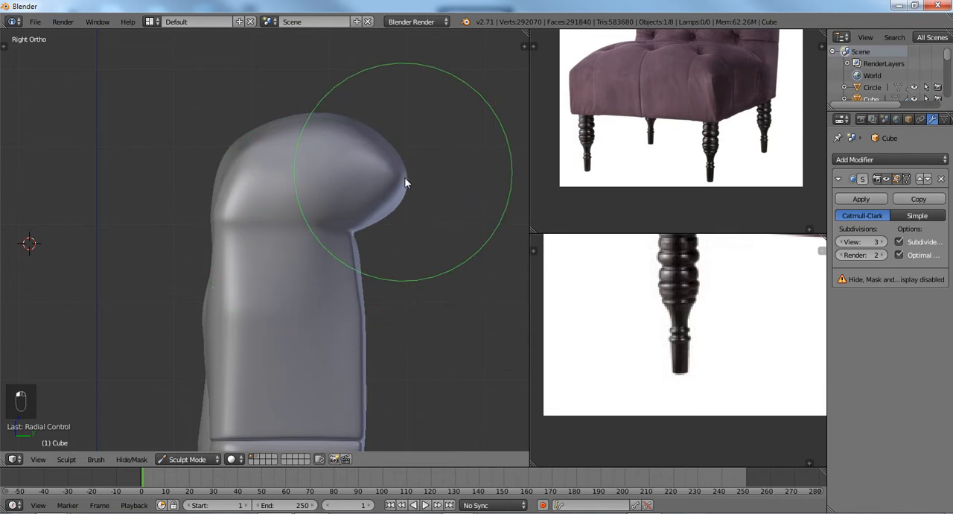
pyautogui.moveTo(202, 192); pyautogui.dragTo(334, 226, button='middle')
pyautogui.moveTo(334, 226); pyautogui.dragTo(340, 196)
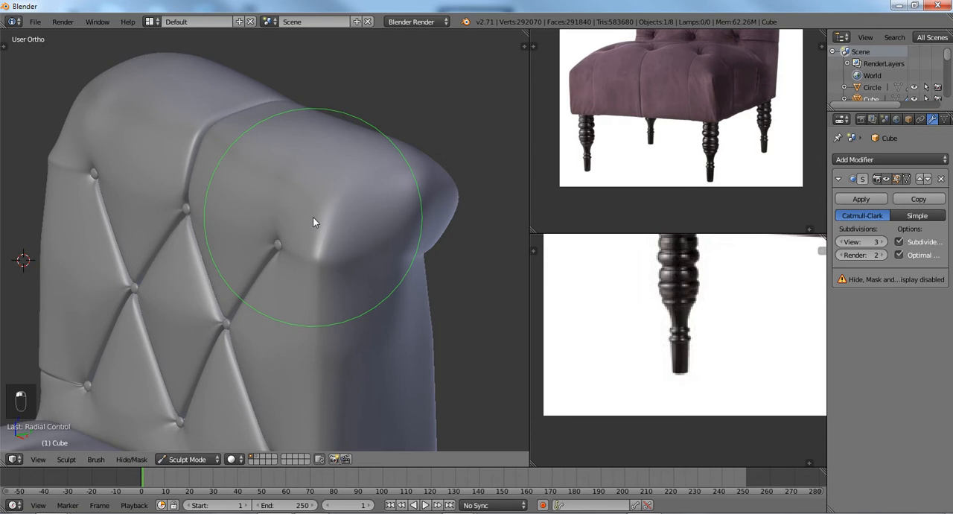
pyautogui.hotkey('ctrl', 'z')
# Reduce the brush radius and switch from Grab to another sculpt brush for the top of the backrest.
pyautogui.press('f')
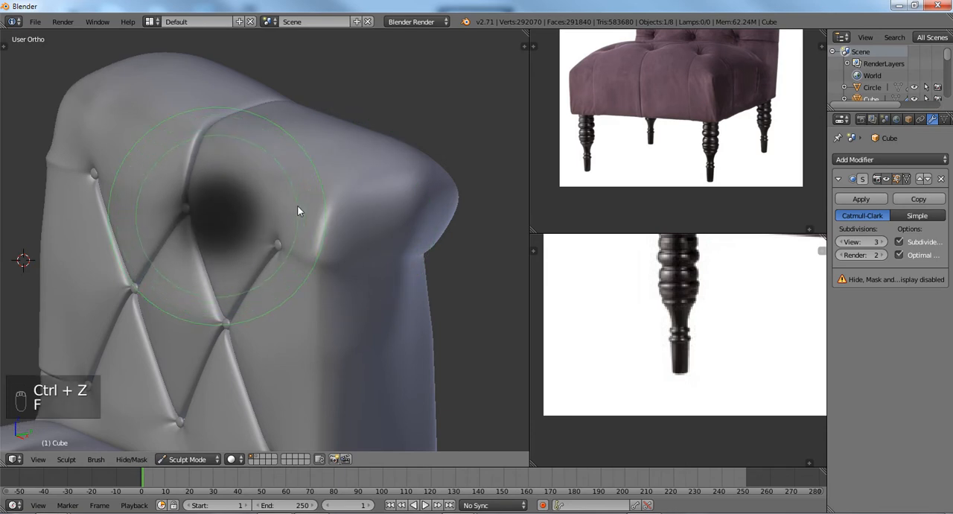
pyautogui.click(297, 207)
pyautogui.press('9')
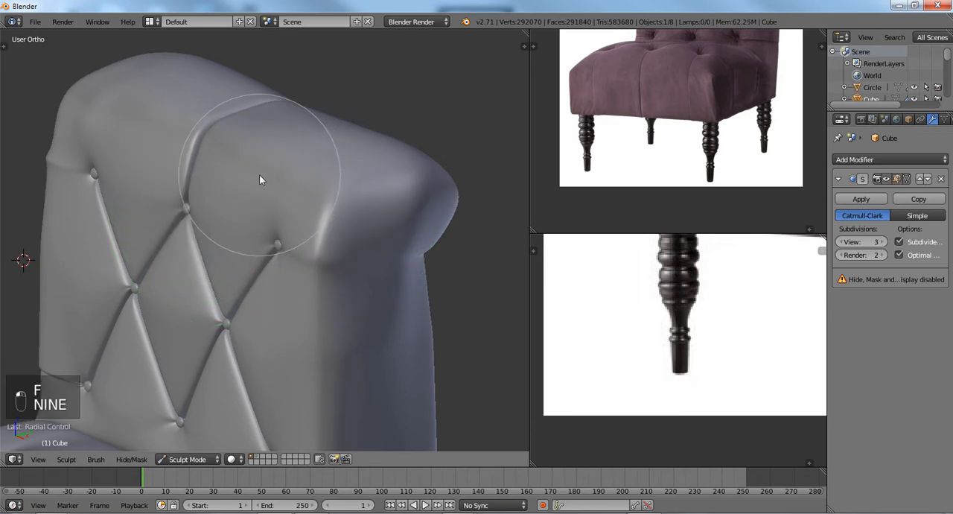